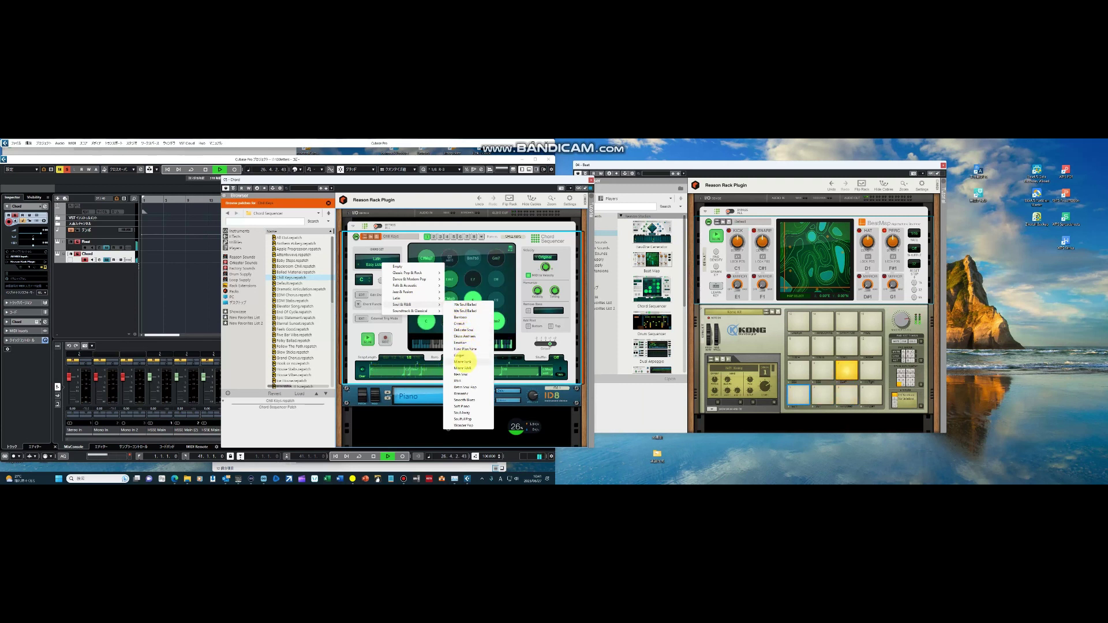
Load the R&B set from the Soul & R&B category in the Chord Sequencer and try different patches in Beat Map.
{"action": "left_click", "coordinate": [464, 378]}
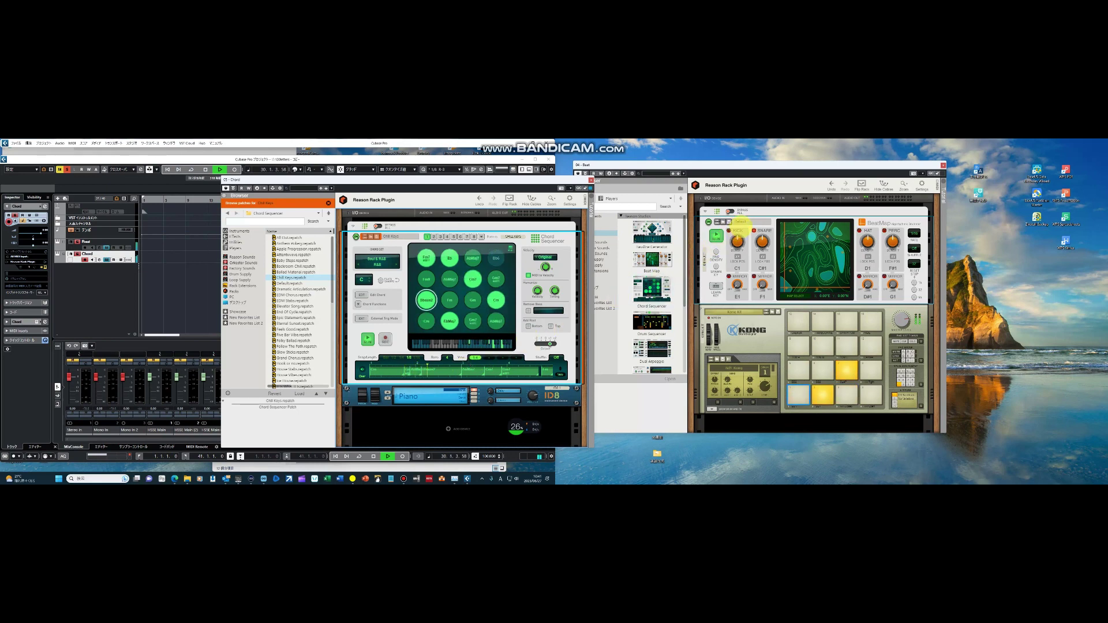
{"action": "left_click", "coordinate": [740, 222]}
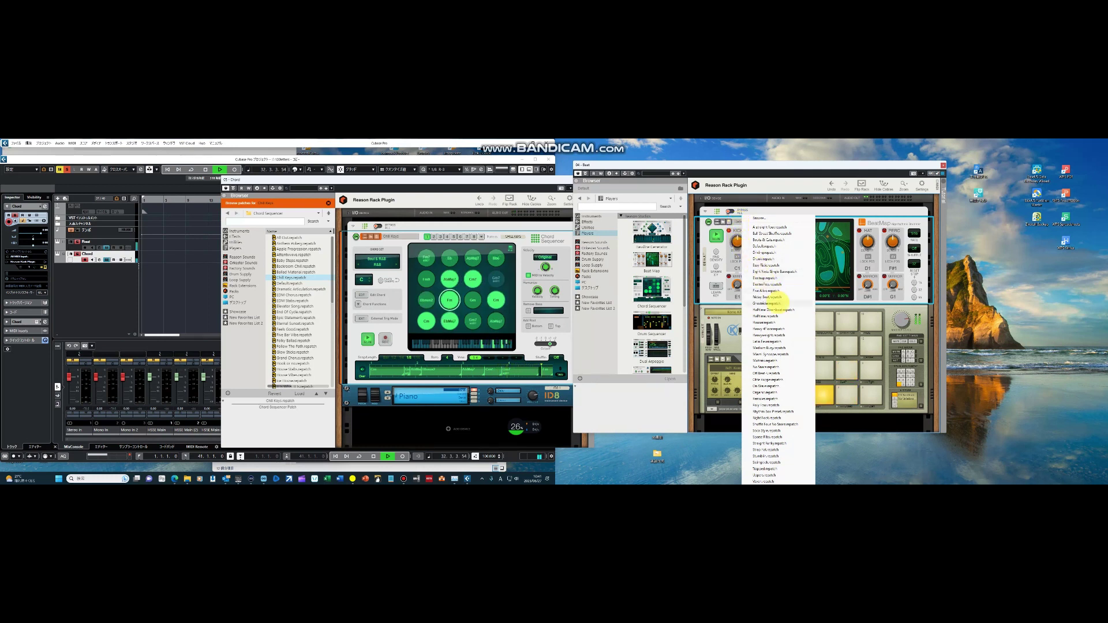
{"action": "left_click", "coordinate": [767, 342]}
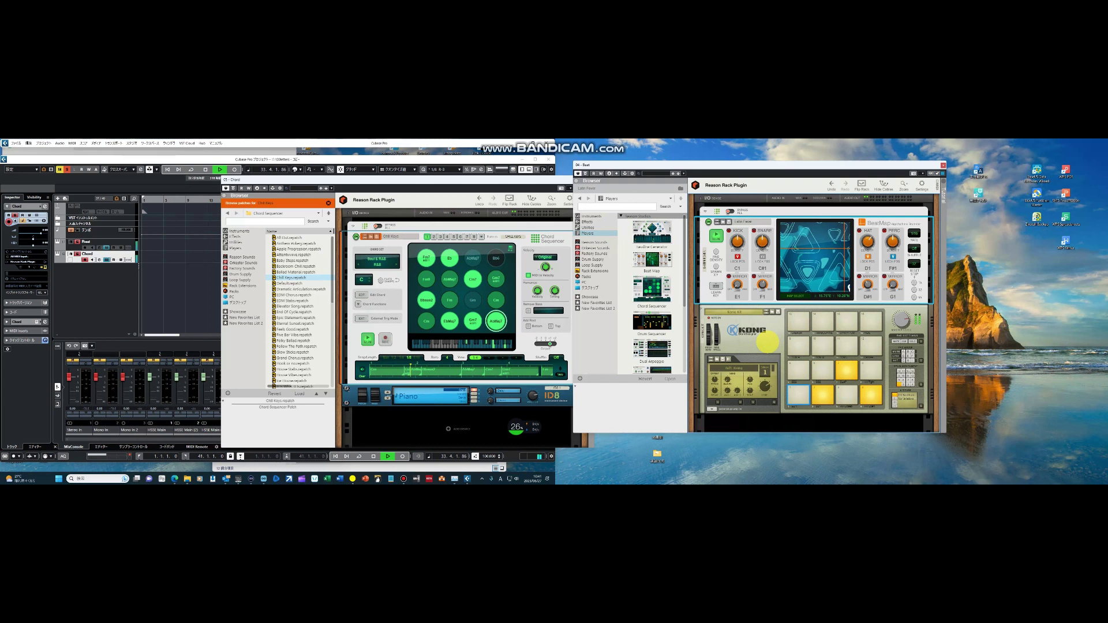
{"action": "left_click", "coordinate": [745, 222]}
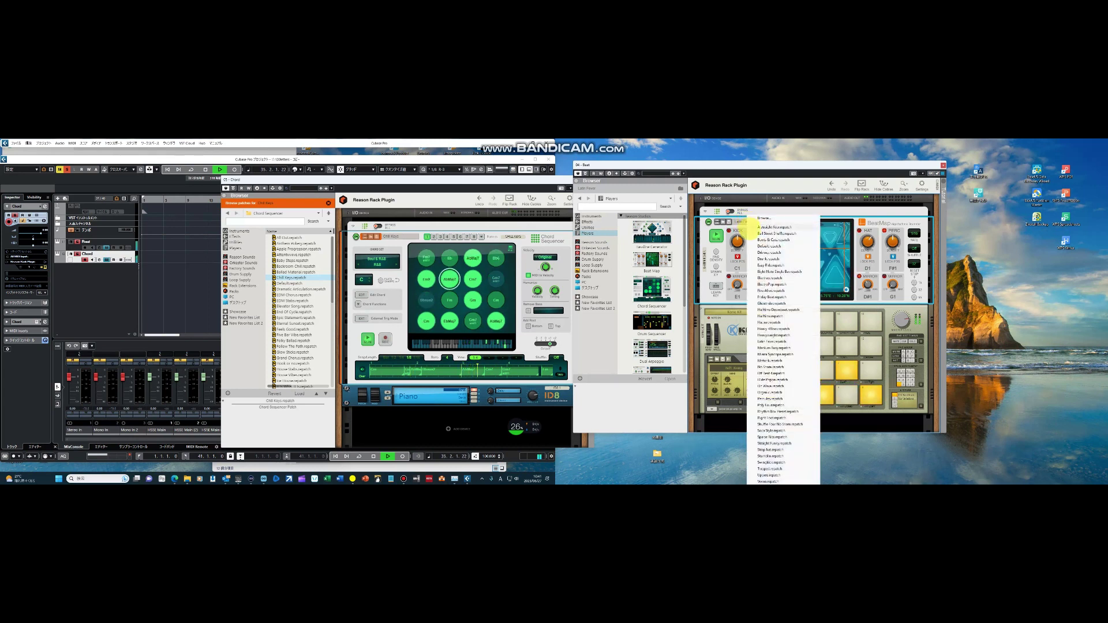
{"action": "left_click", "coordinate": [762, 283]}
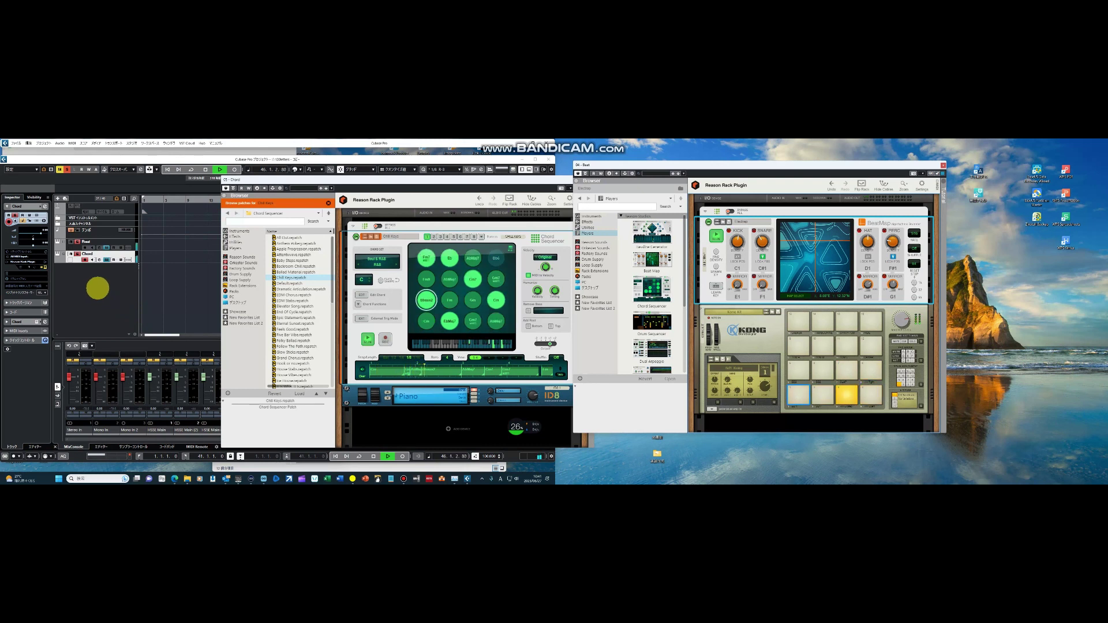
Add an instrument track using Reason Rack Plugin and name it BASS.
{"action": "right_click", "coordinate": [98, 283]}
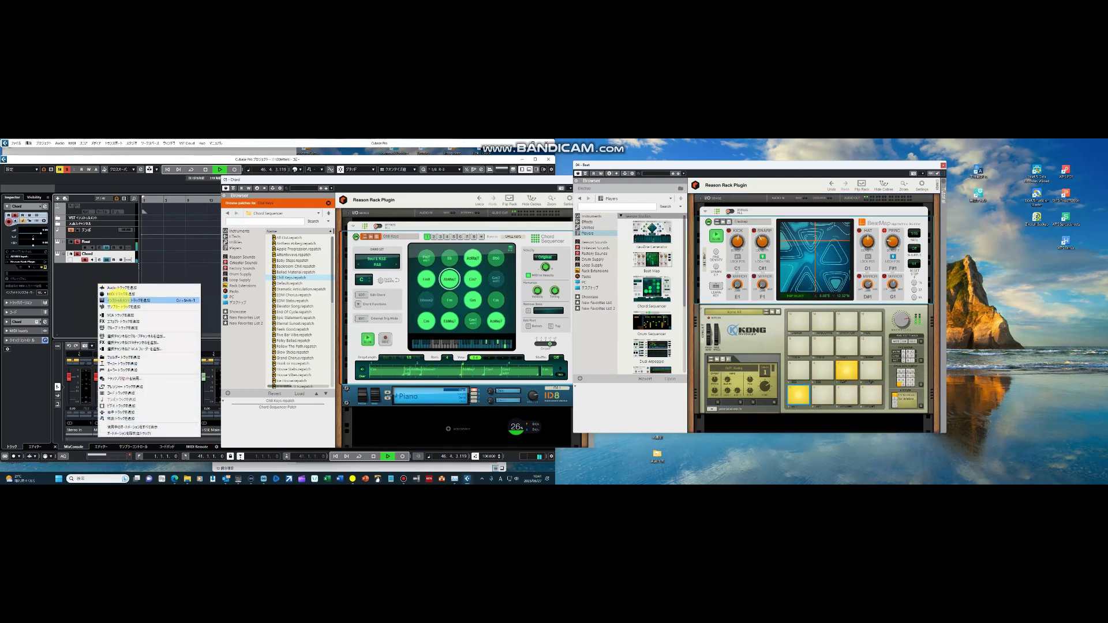
{"action": "left_click", "coordinate": [121, 300]}
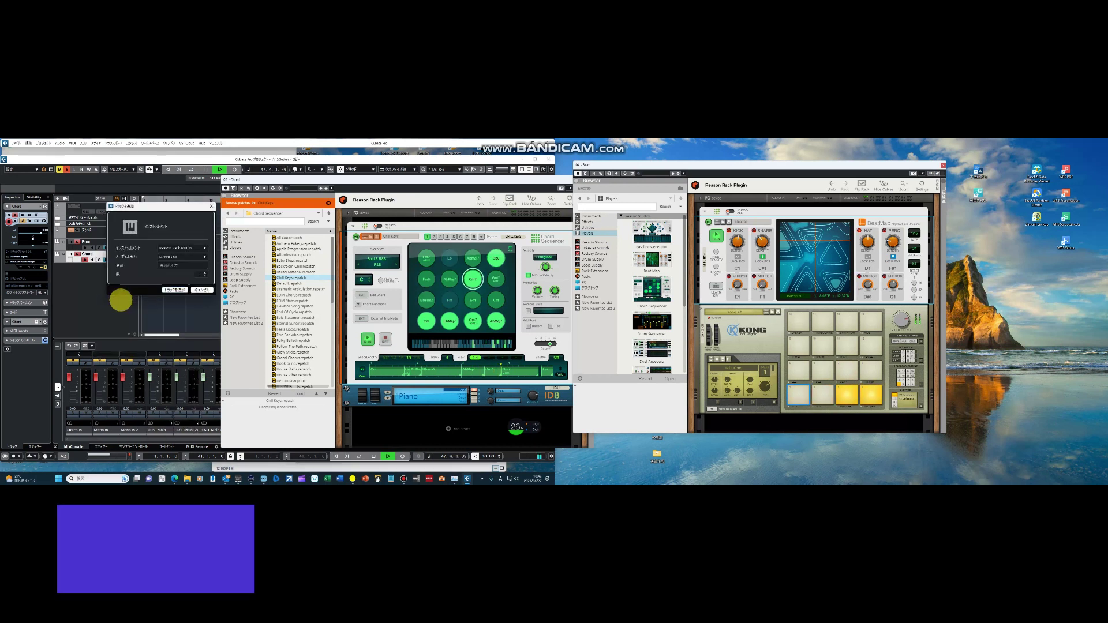
{"action": "left_click", "coordinate": [175, 289]}
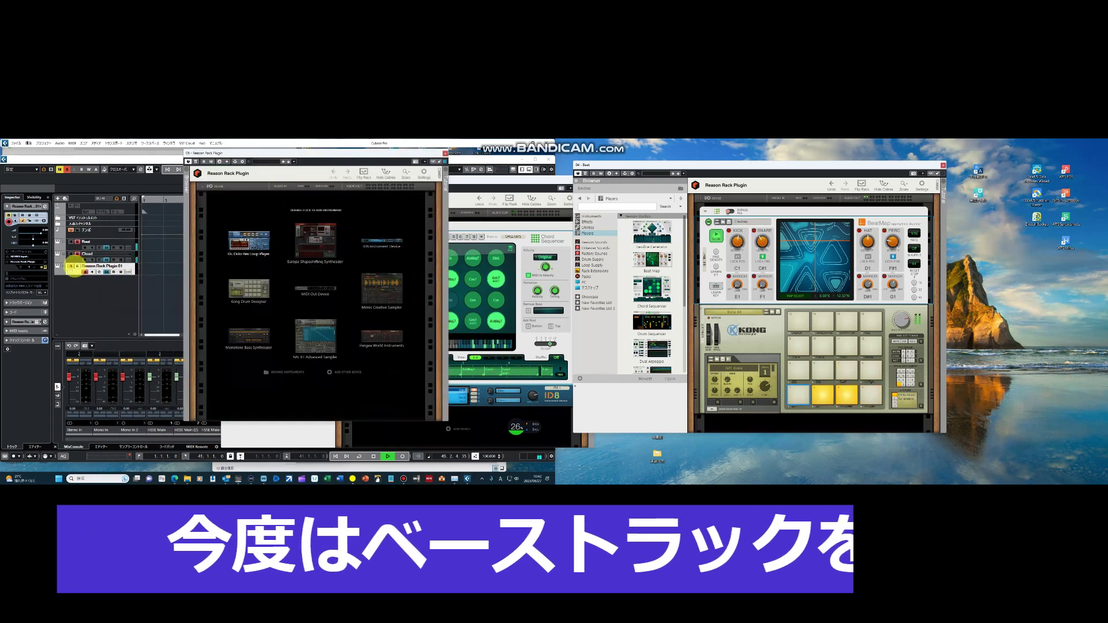
{"action": "double_click", "coordinate": [101, 266]}
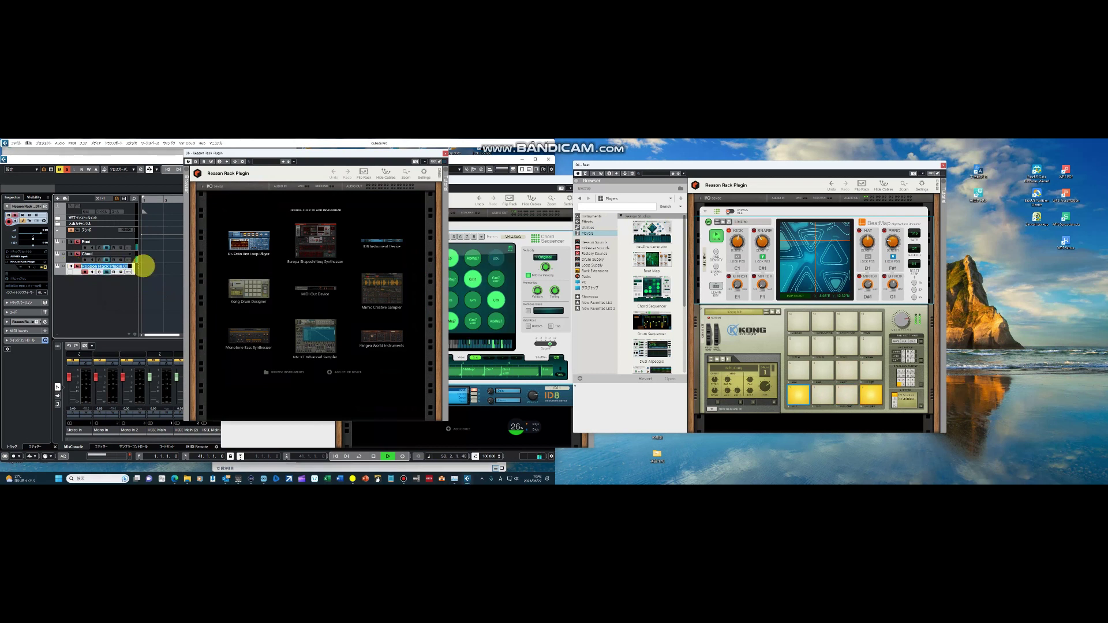
{"action": "type", "text": "BASS"}
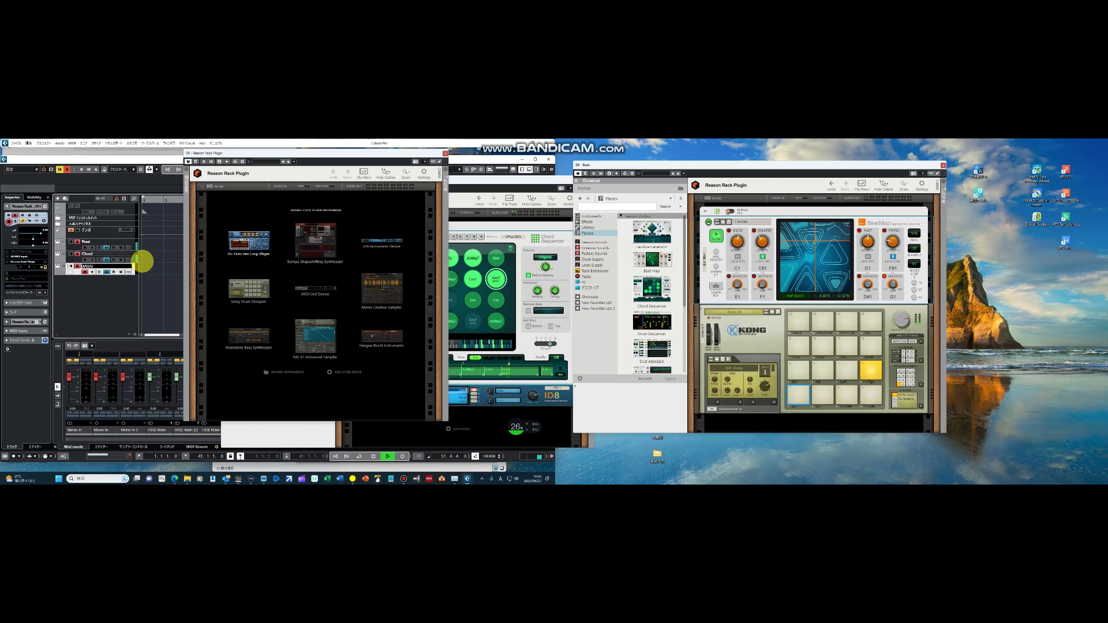
{"action": "key", "text": "Return"}
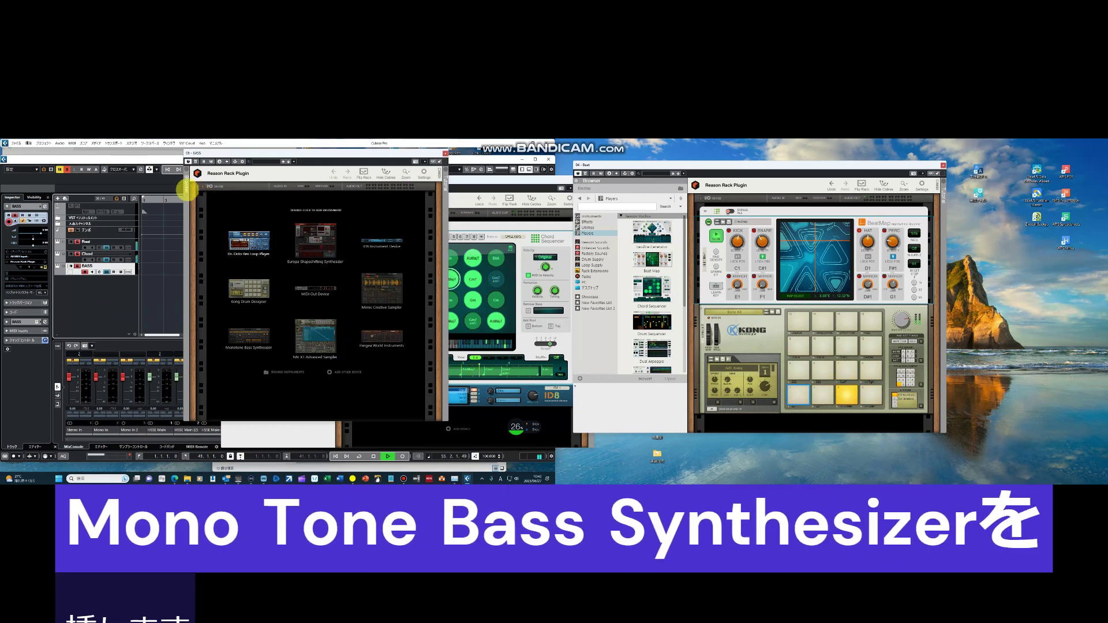
Add the Monotone Bass Synthesizer to the BASS rack and place the Bassline Generator player above it.
{"action": "left_click", "coordinate": [186, 174]}
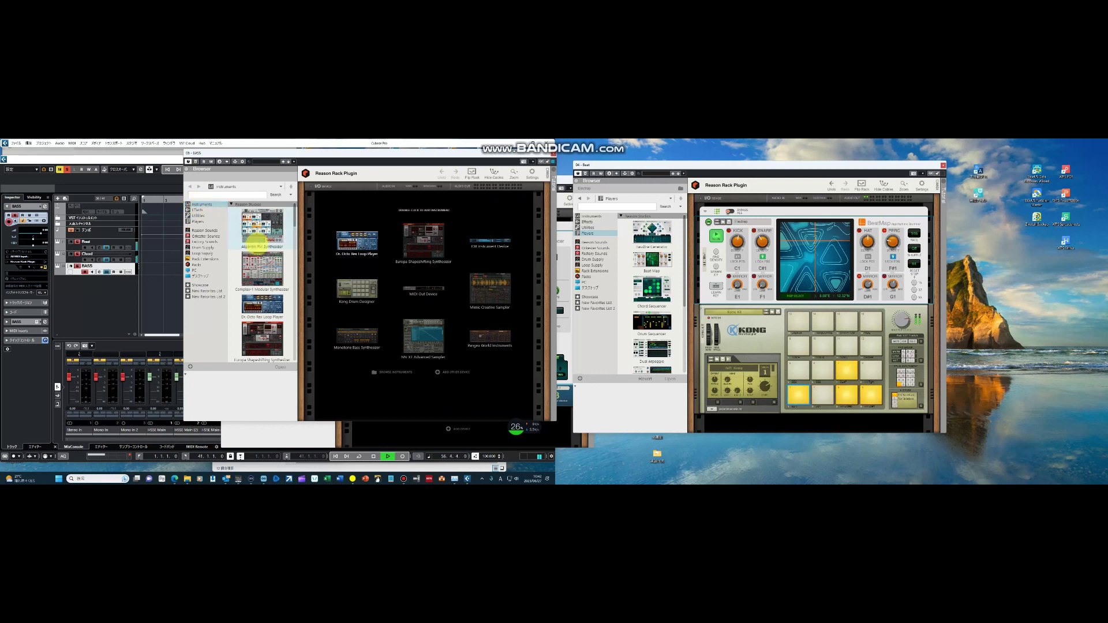
{"action": "scroll", "coordinate": [258, 247], "scroll_direction": "down", "scroll_amount": 2}
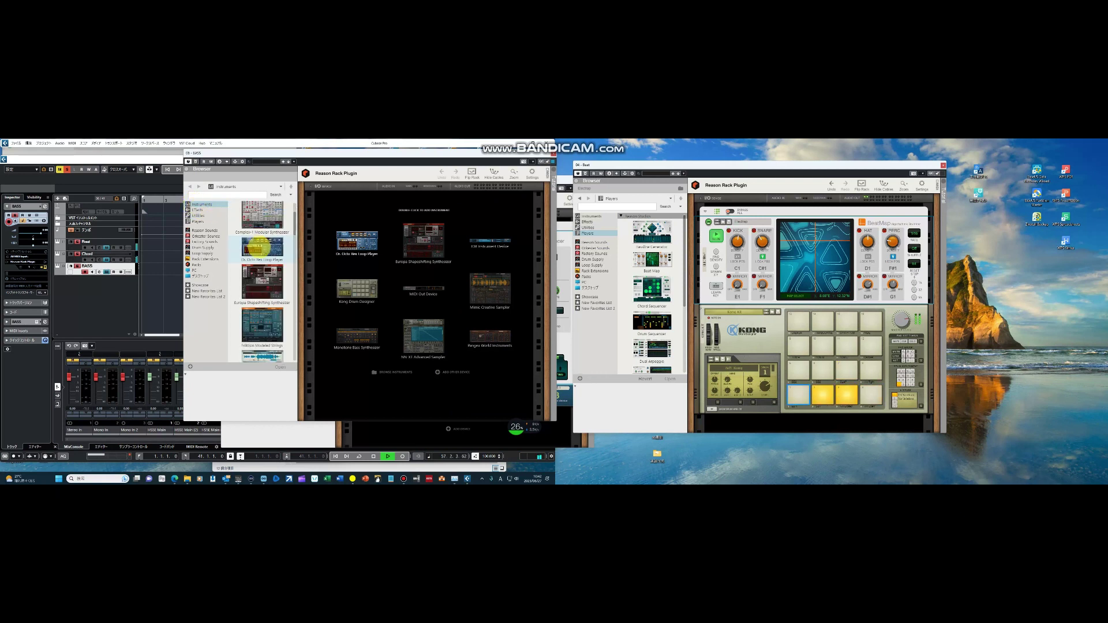
{"action": "scroll", "coordinate": [261, 248], "scroll_direction": "down", "scroll_amount": 5}
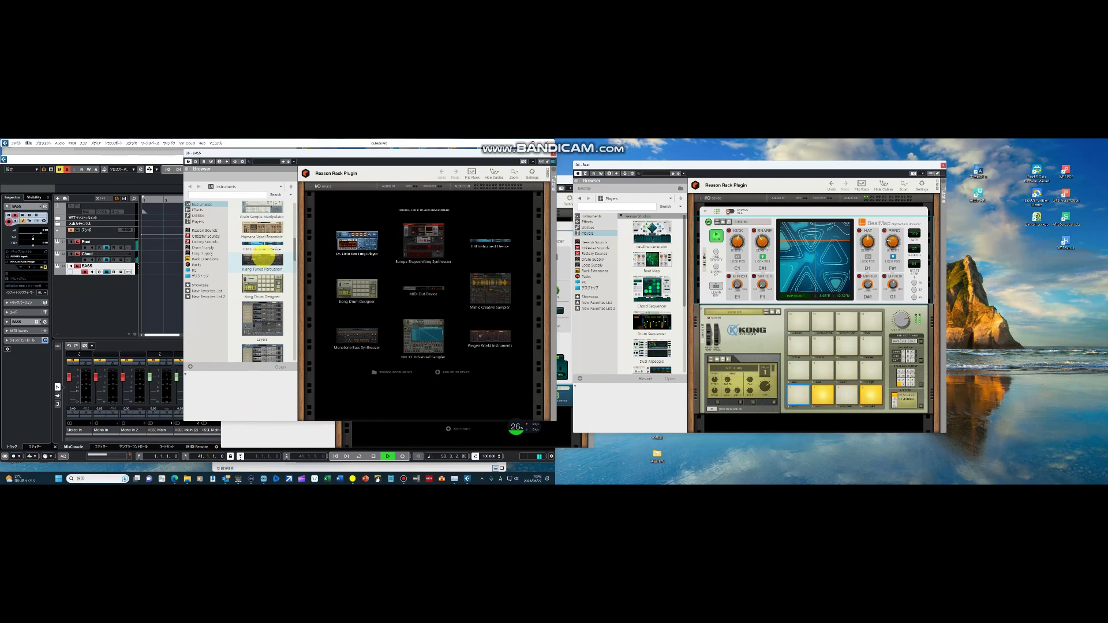
{"action": "scroll", "coordinate": [262, 253], "scroll_direction": "down", "scroll_amount": 4}
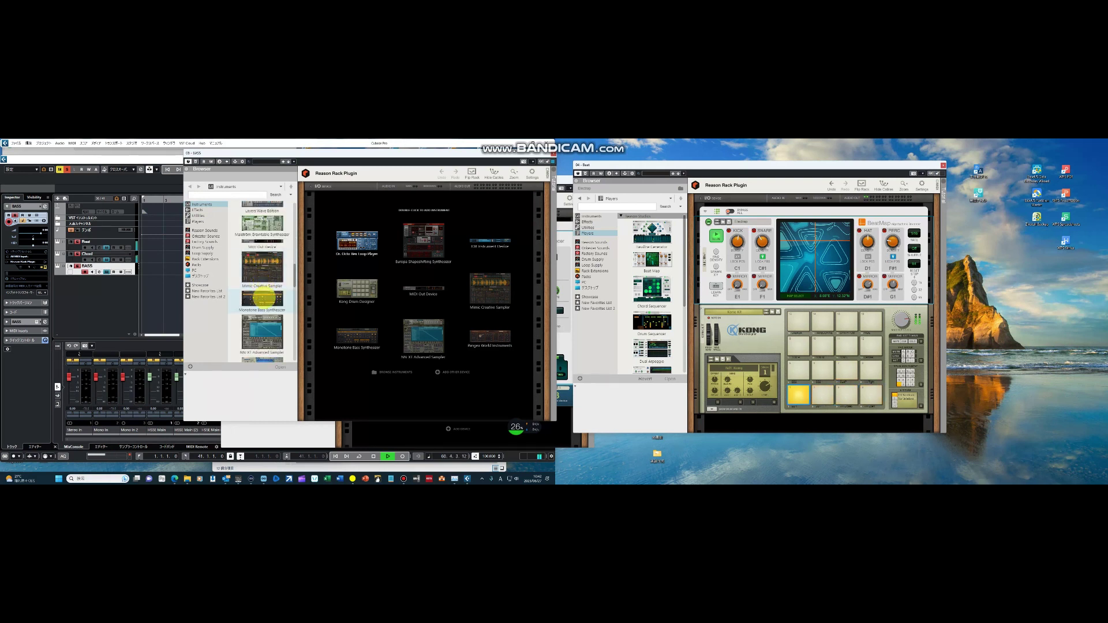
{"action": "double_click", "coordinate": [263, 297]}
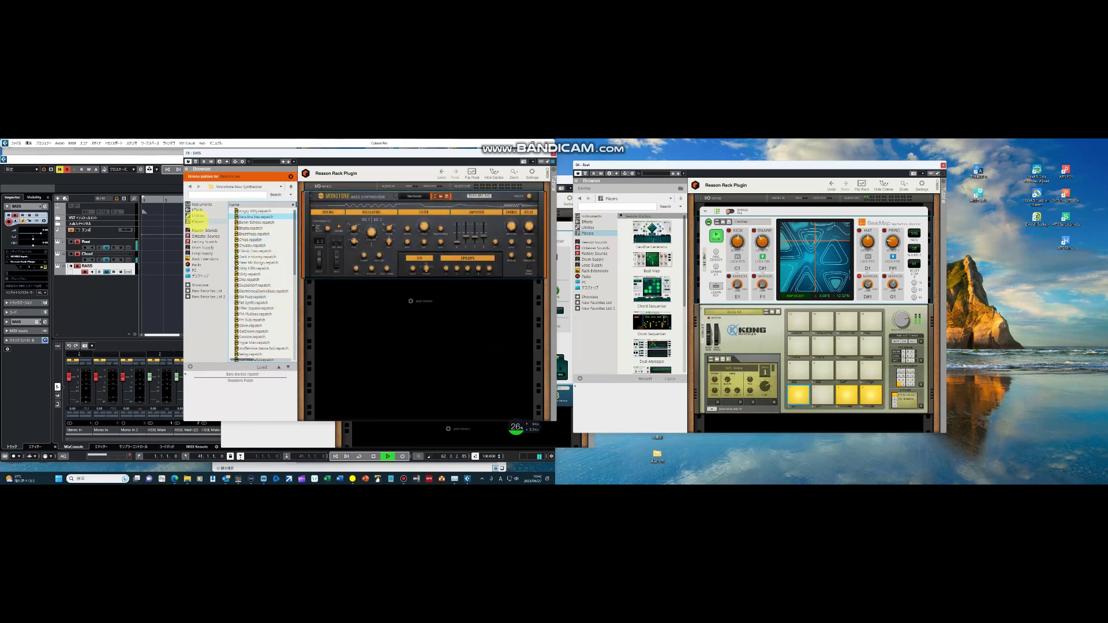
{"action": "left_click", "coordinate": [198, 221]}
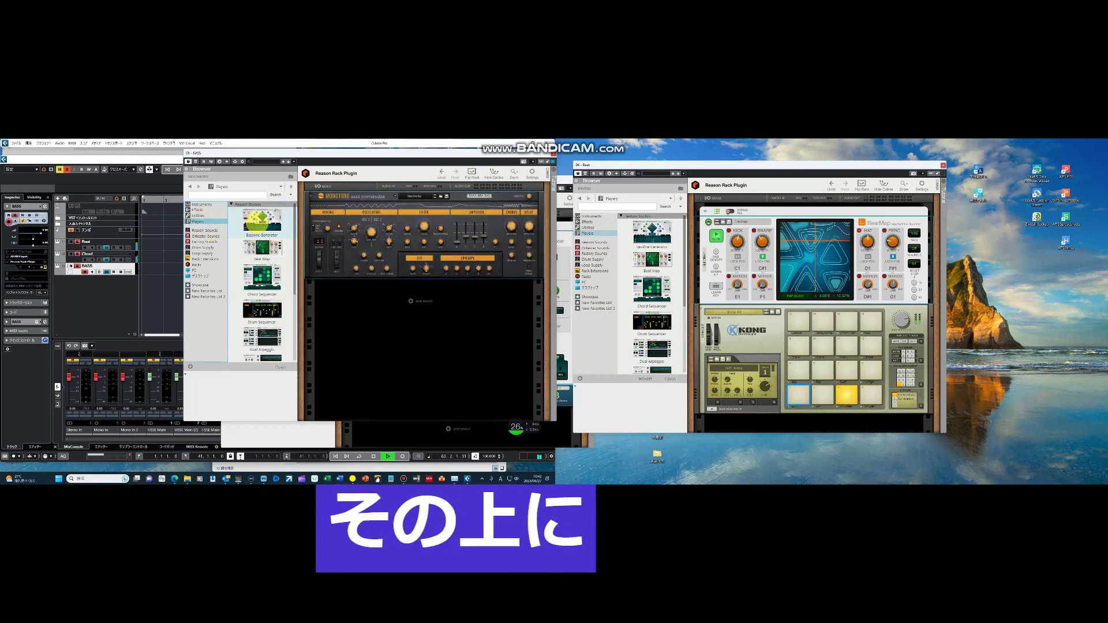
{"action": "left_click_drag", "start_coordinate": [256, 217], "coordinate": [356, 195]}
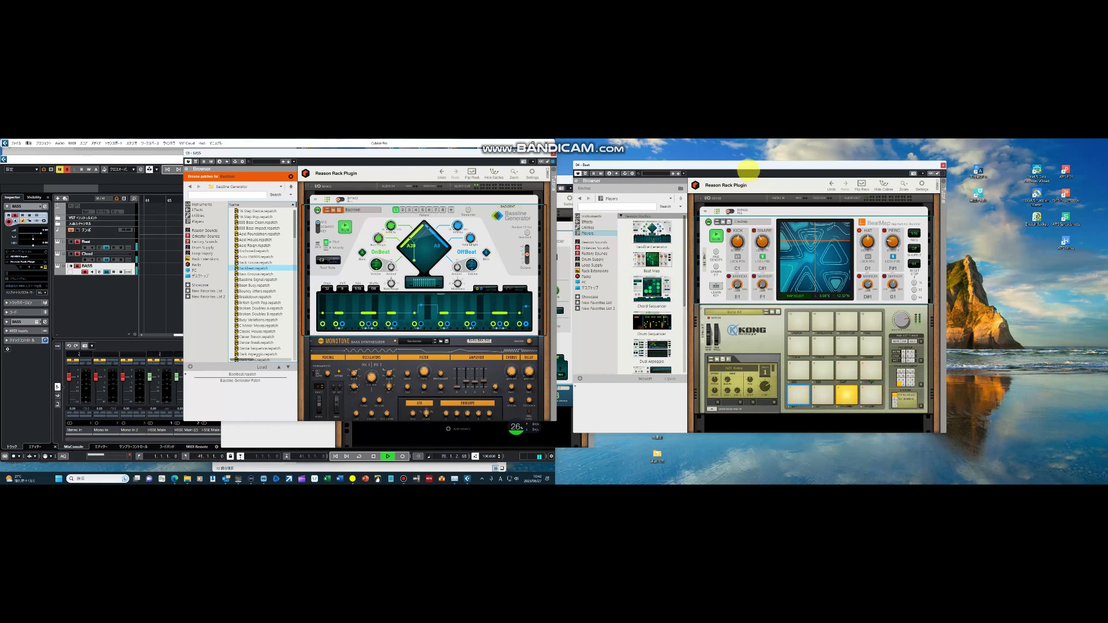
Move the Beat plug-in window aside and choose another patch for the Monotone Bass Synthesizer.
{"action": "left_click_drag", "start_coordinate": [749, 166], "coordinate": [788, 180]}
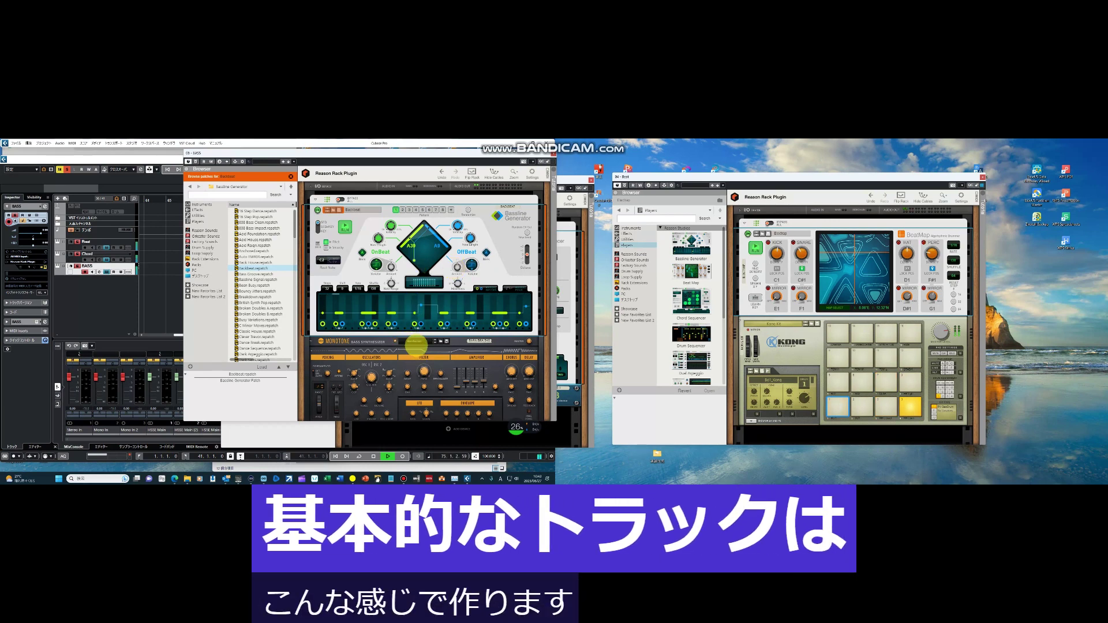
{"action": "left_click", "coordinate": [416, 342]}
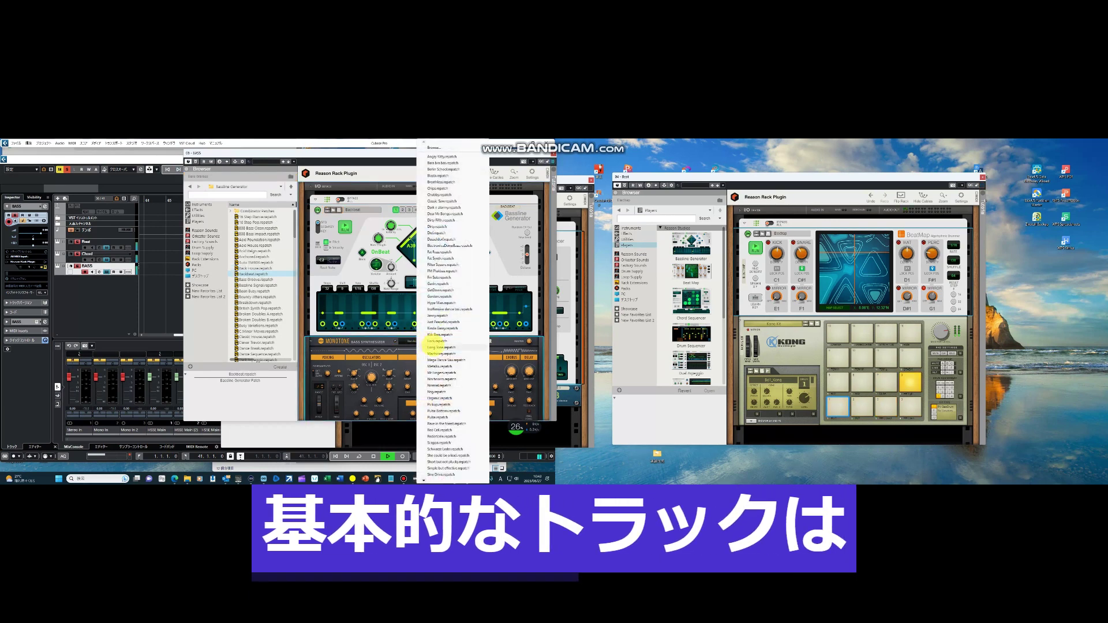
{"action": "left_click", "coordinate": [434, 341]}
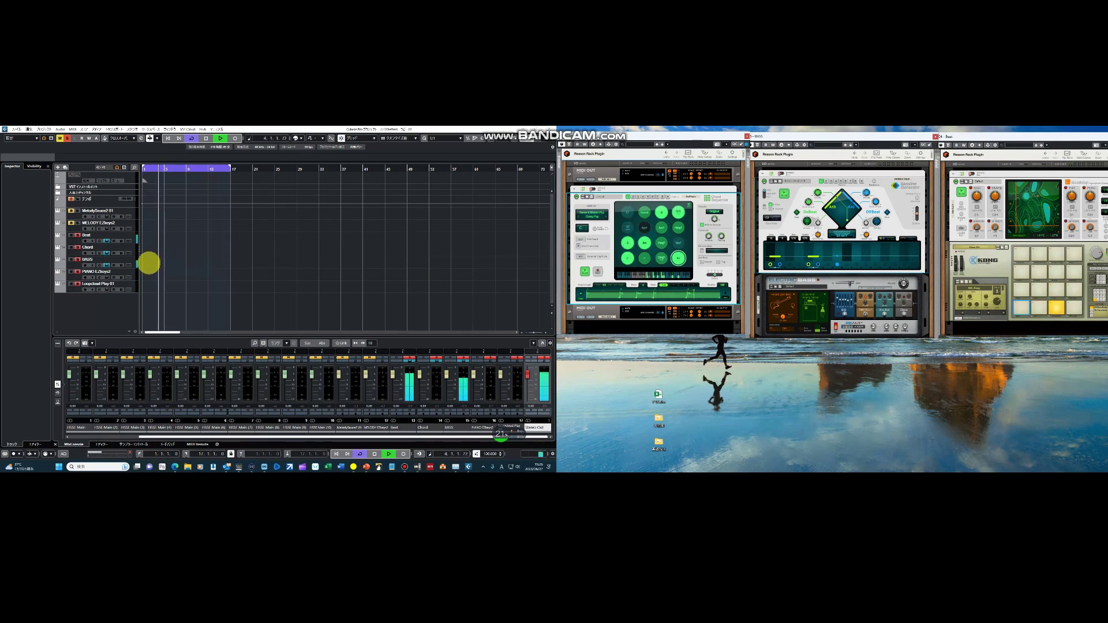
Set the PIANO EZkeys2 track's MIDI input to the Chord track's Event Out.
{"action": "left_click", "coordinate": [75, 275]}
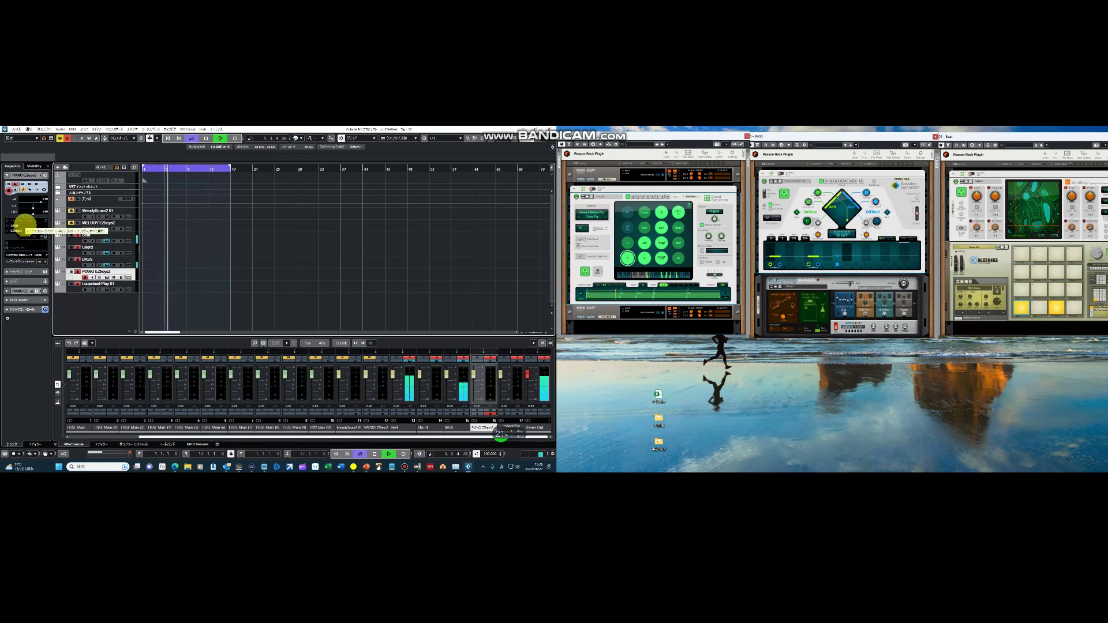
{"action": "left_click", "coordinate": [26, 224]}
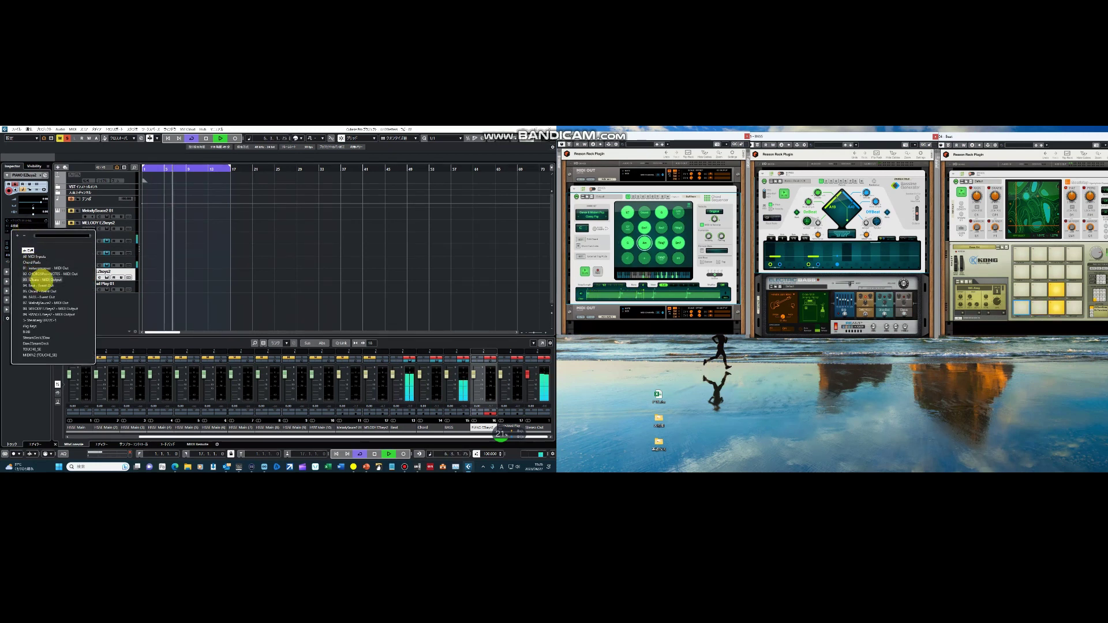
{"action": "left_click", "coordinate": [42, 291]}
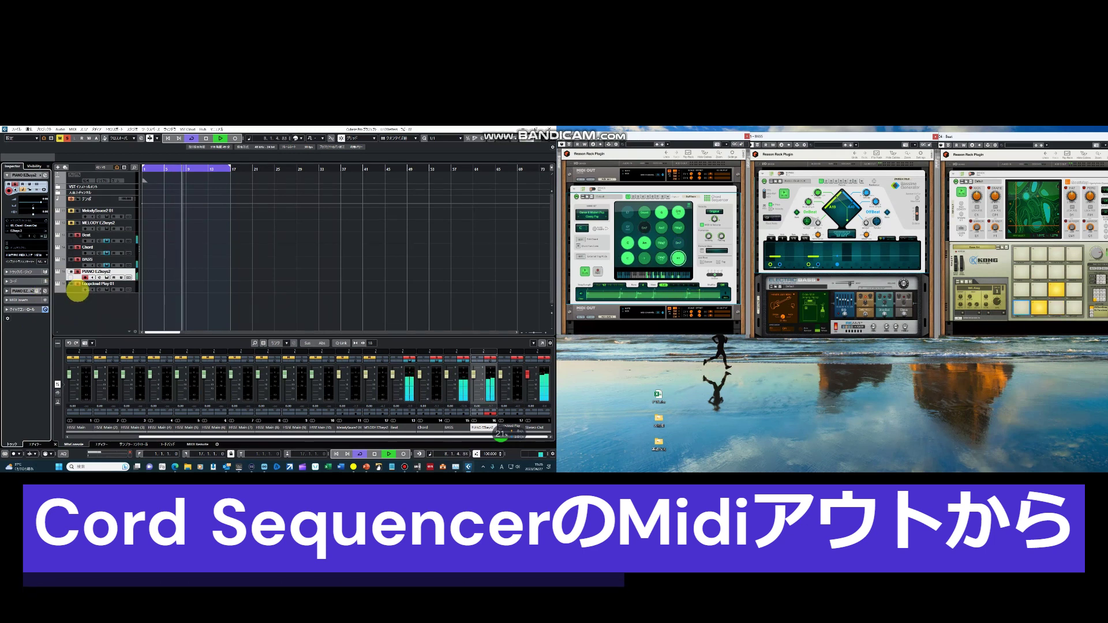
Open the PIANO EZkeys2 instrument window and place it beneath the Chord Sequencer rack.
{"action": "left_click", "coordinate": [106, 276]}
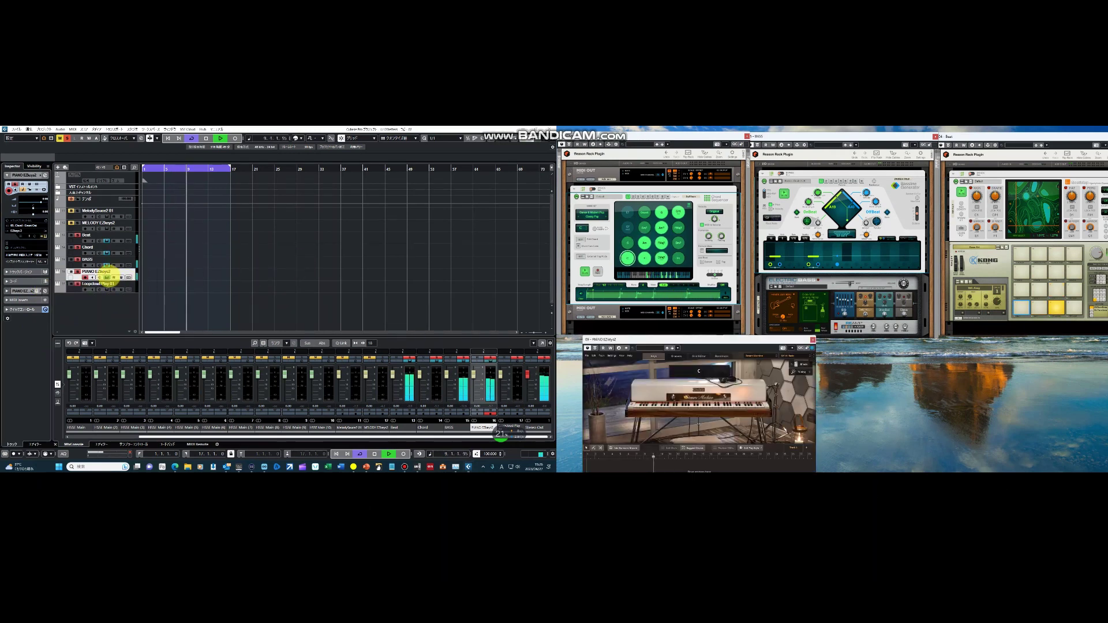
{"action": "left_click_drag", "start_coordinate": [700, 339], "coordinate": [673, 339]}
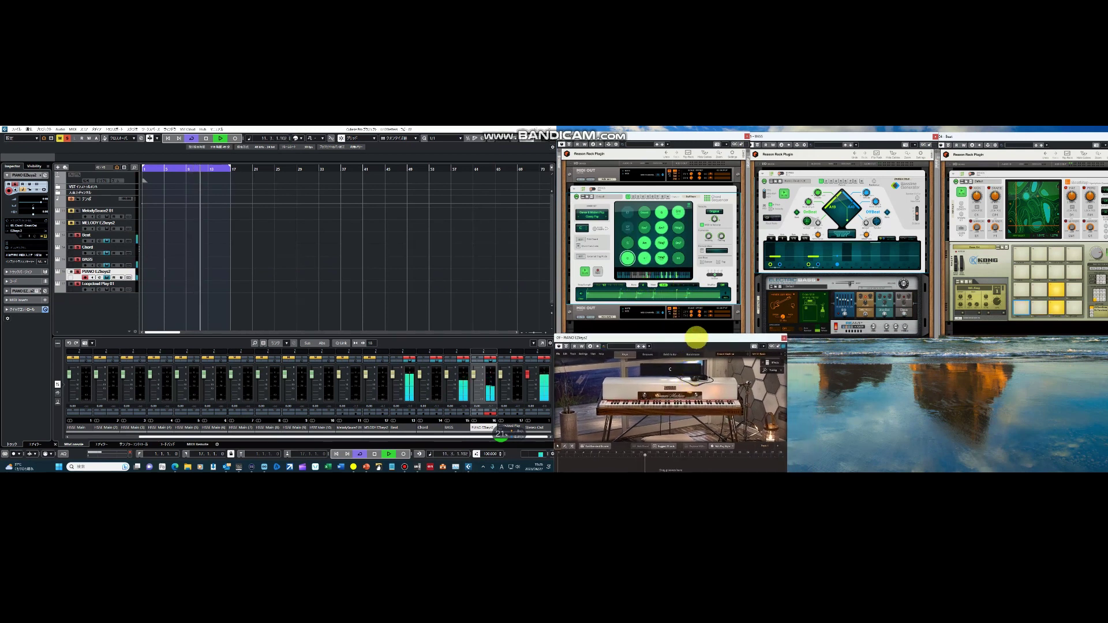
{"action": "left_click_drag", "start_coordinate": [697, 339], "coordinate": [701, 339]}
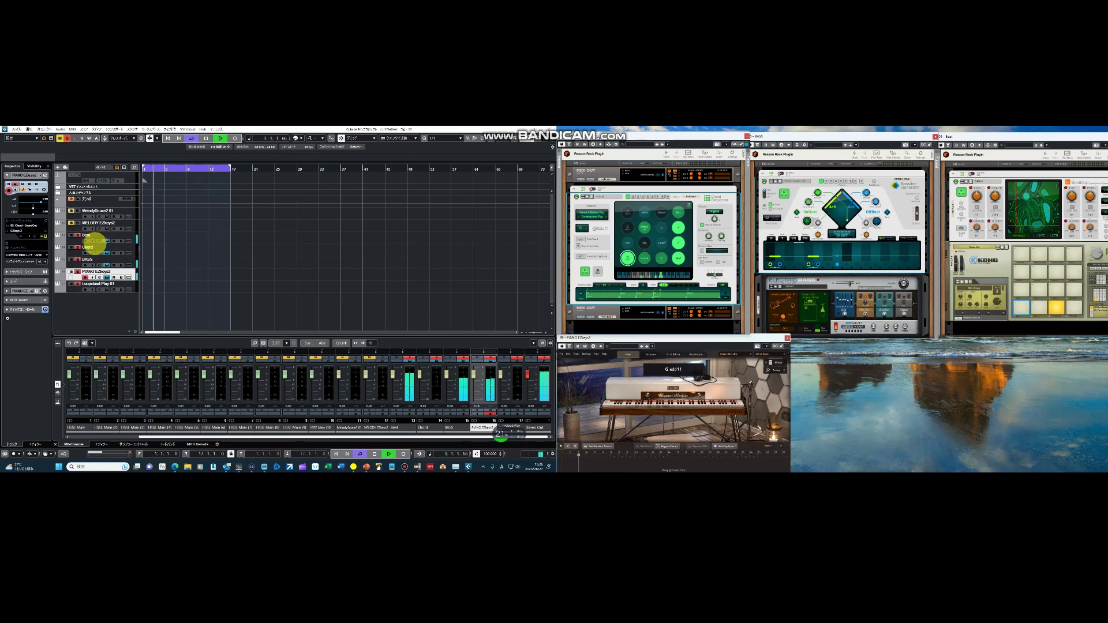
Set the BASS track's MIDI input to the Chord track's Event Out and switch the Bassline Generator to another pattern.
{"action": "left_click", "coordinate": [75, 260]}
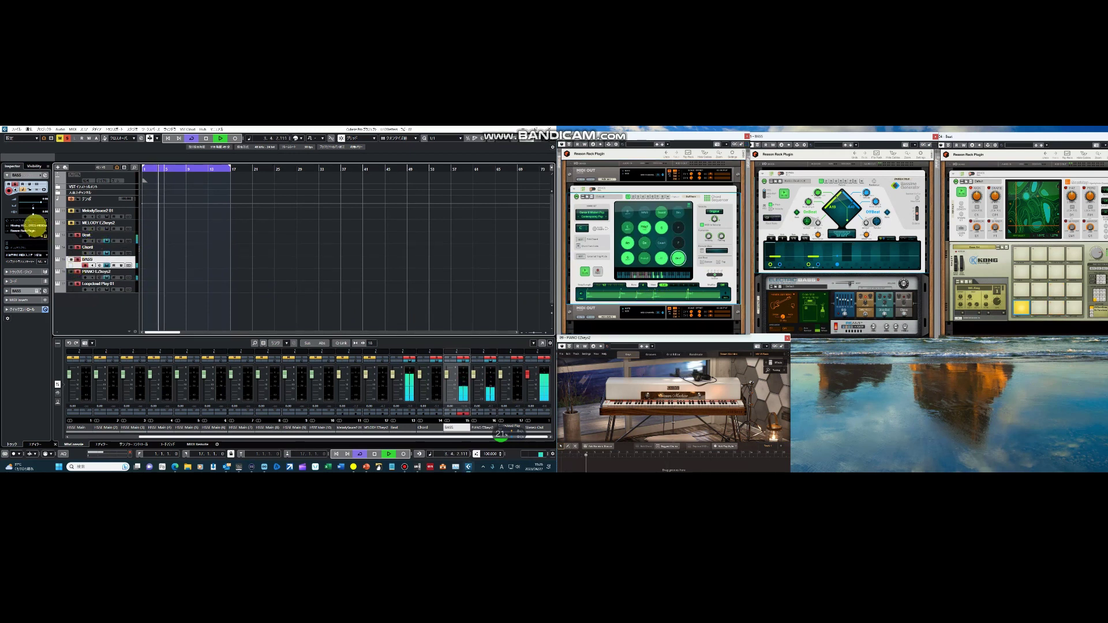
{"action": "left_click", "coordinate": [34, 226]}
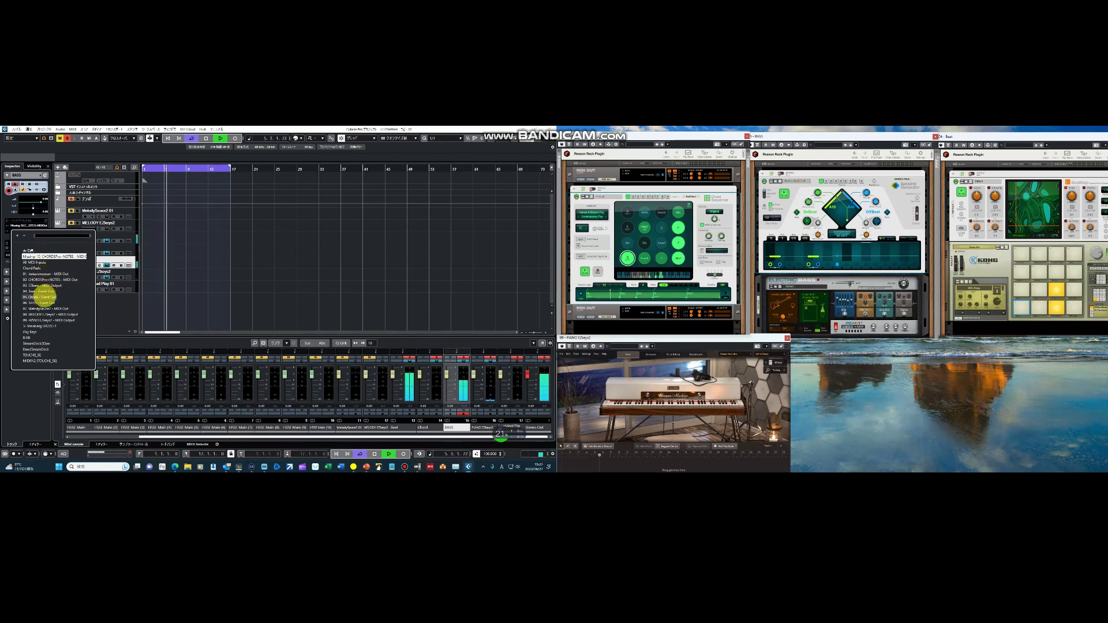
{"action": "left_click", "coordinate": [49, 296]}
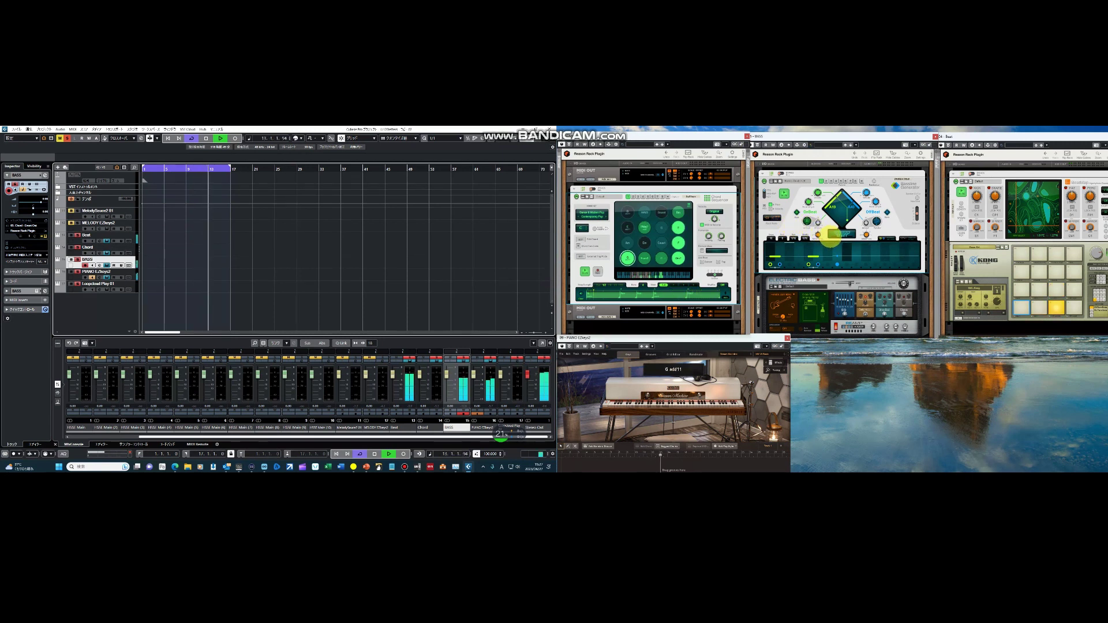
{"action": "left_click", "coordinate": [873, 183]}
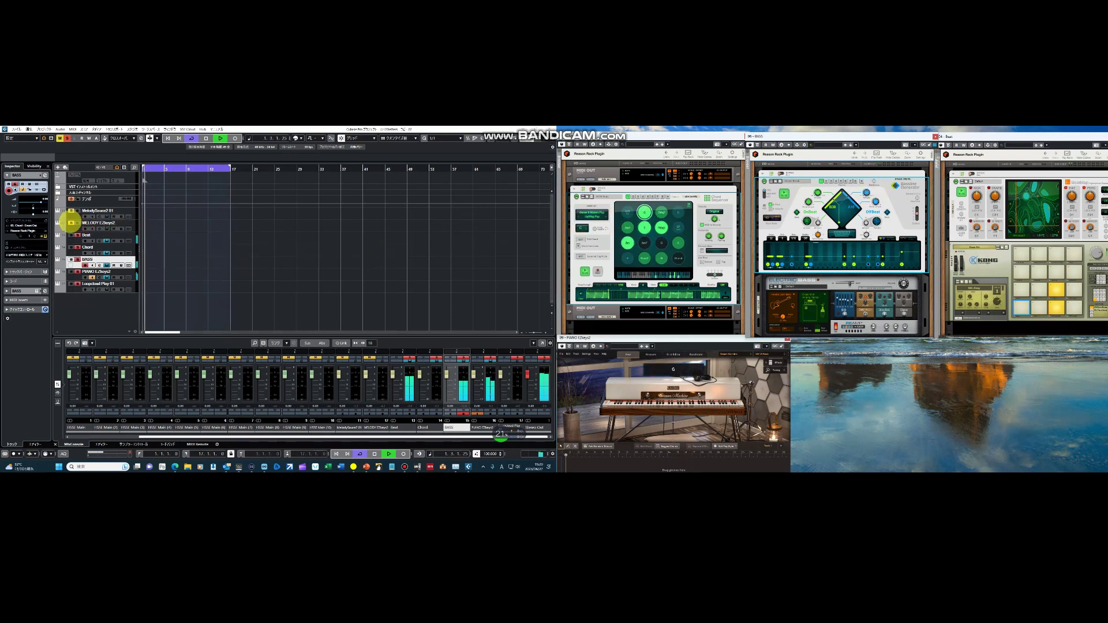
Unmute the MELODY EZkeys2 and MelodySauce2 tracks and open their plug-in windows.
{"action": "left_click", "coordinate": [70, 223]}
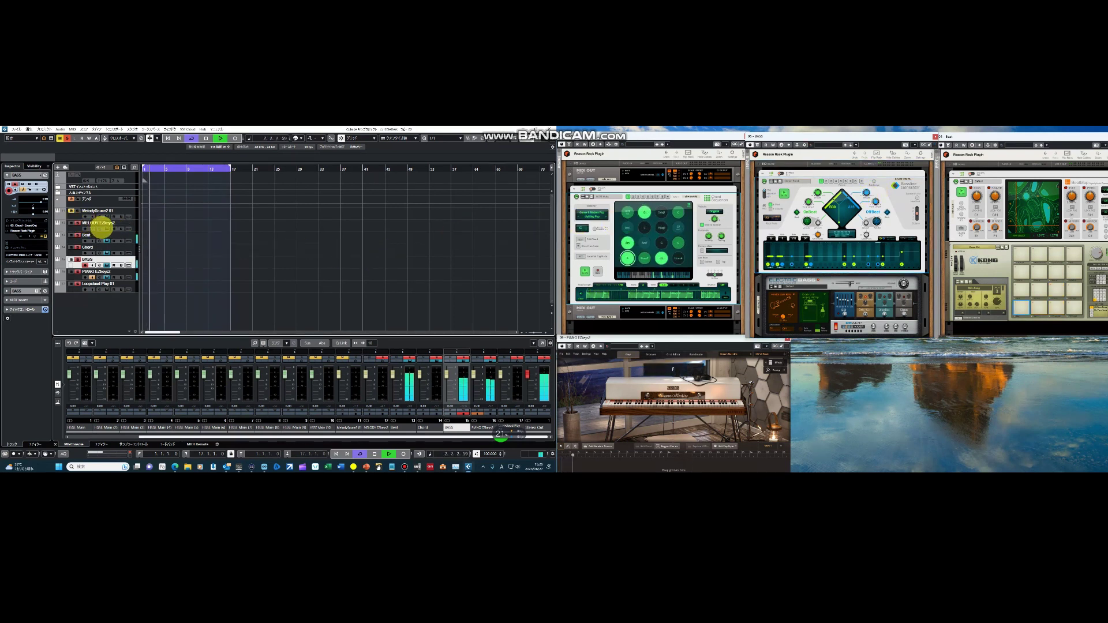
{"action": "left_click", "coordinate": [108, 229]}
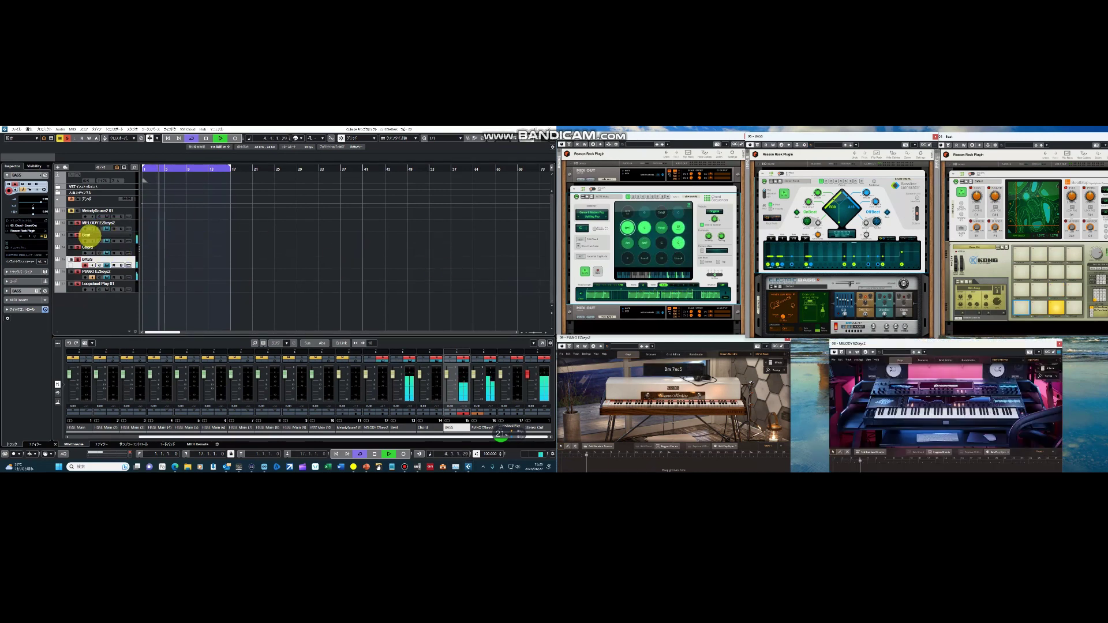
{"action": "left_click", "coordinate": [106, 229]}
{"action": "left_click", "coordinate": [106, 230]}
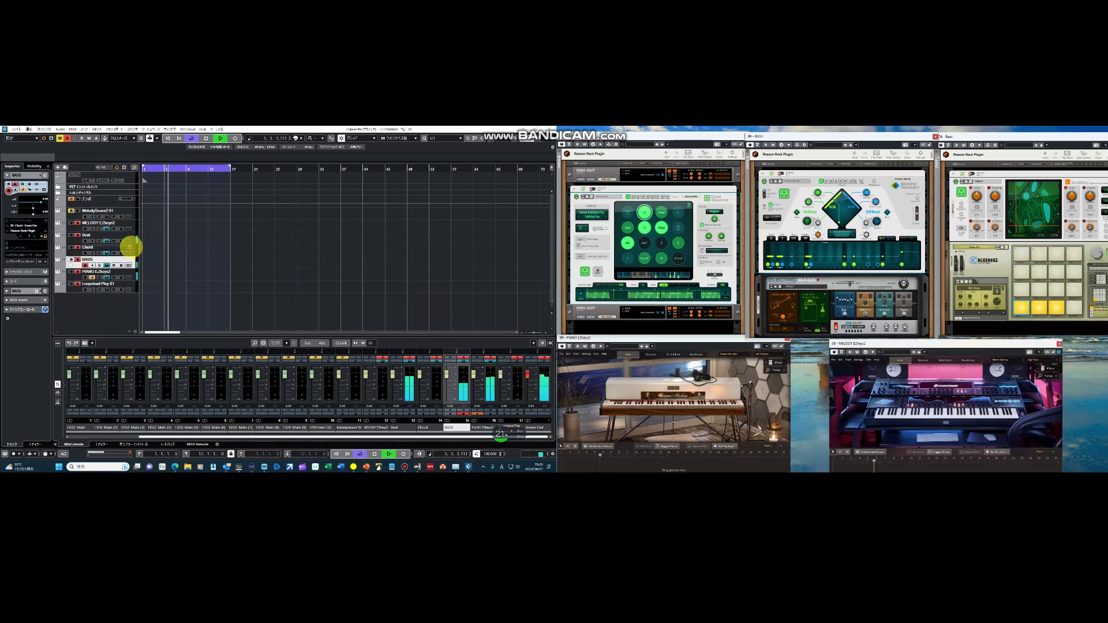
{"action": "left_click", "coordinate": [106, 213]}
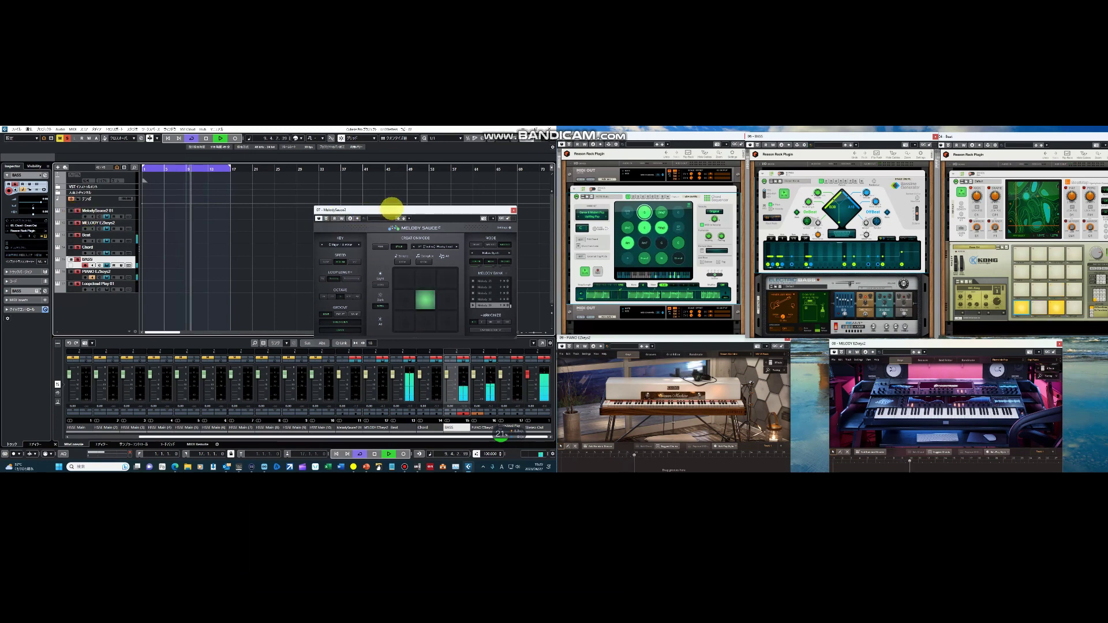
Reposition the MelodySauce2 window over the arrangement and switch its creation mode to another preset.
{"action": "left_click_drag", "start_coordinate": [392, 211], "coordinate": [350, 195]}
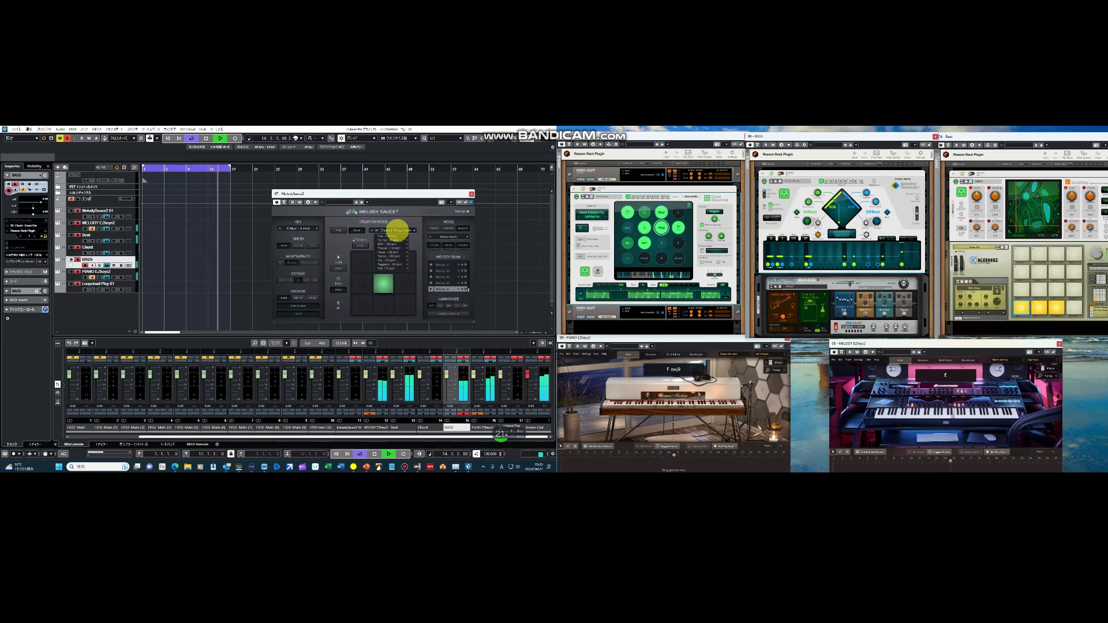
{"action": "left_click", "coordinate": [397, 230]}
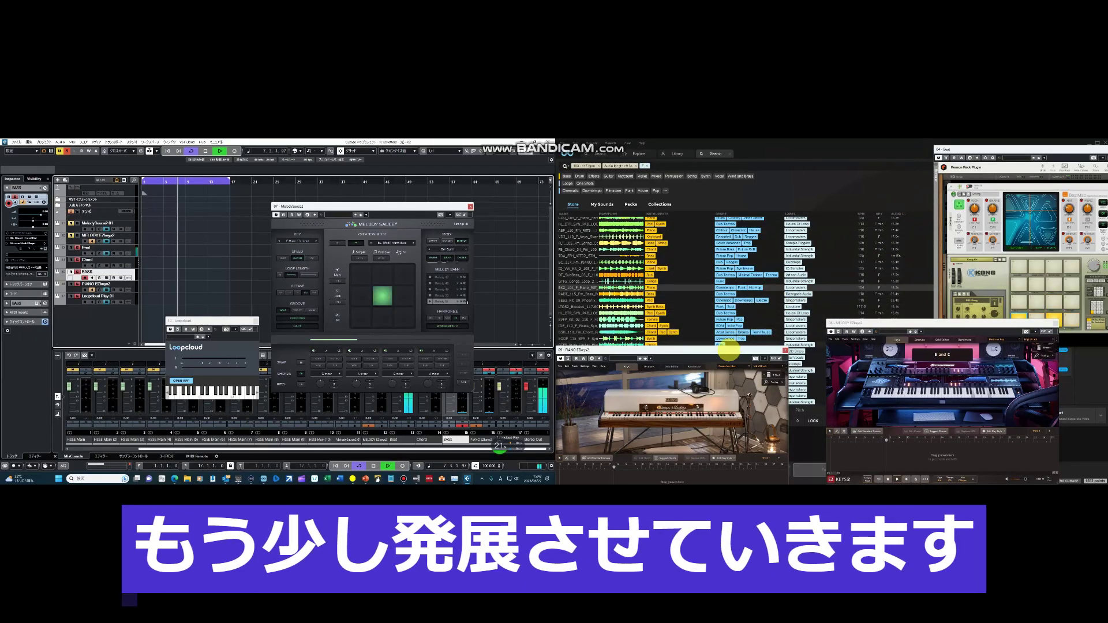
Reposition the PIANO EZkeys2 window and browse its groove library to a folder of playable MIDI grooves.
{"action": "left_click_drag", "start_coordinate": [732, 351], "coordinate": [734, 315]}
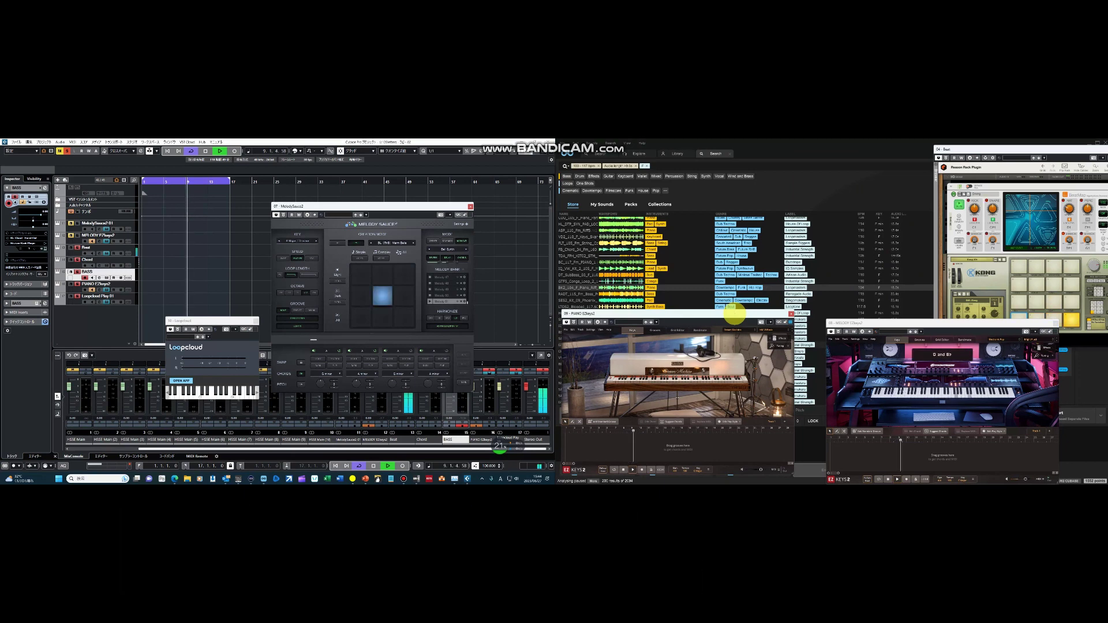
{"action": "left_click", "coordinate": [655, 330]}
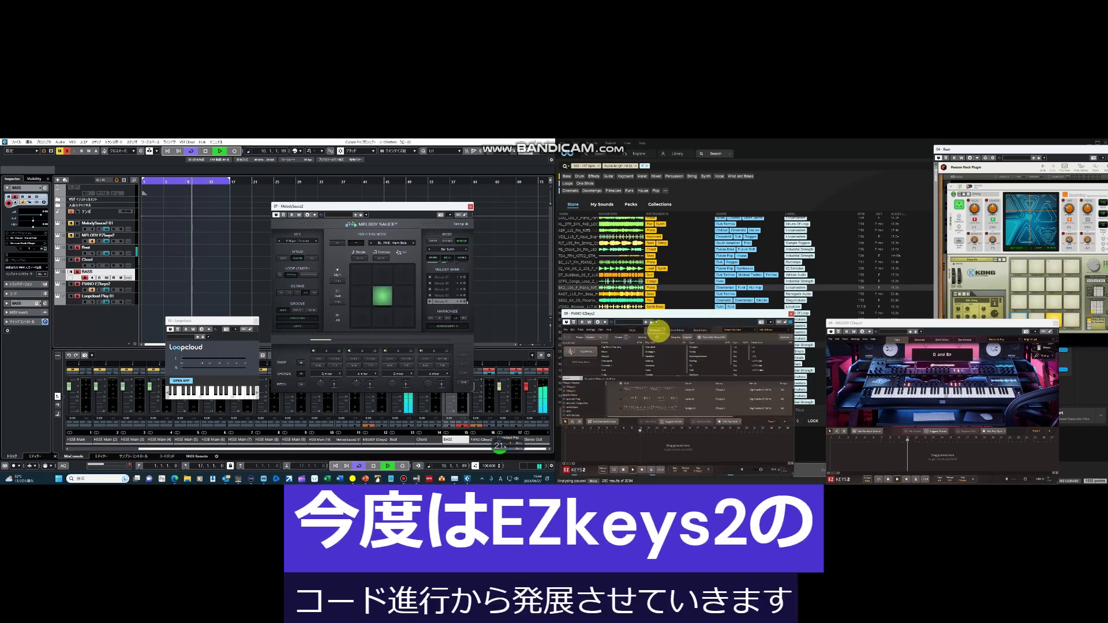
{"action": "left_click", "coordinate": [620, 387]}
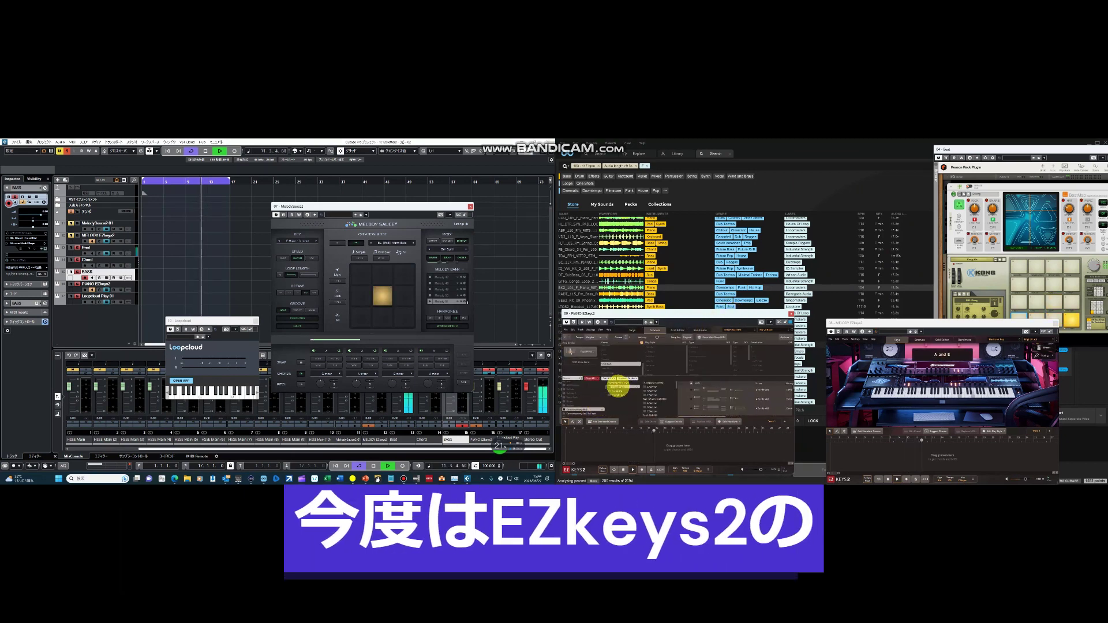
{"action": "left_click", "coordinate": [668, 389]}
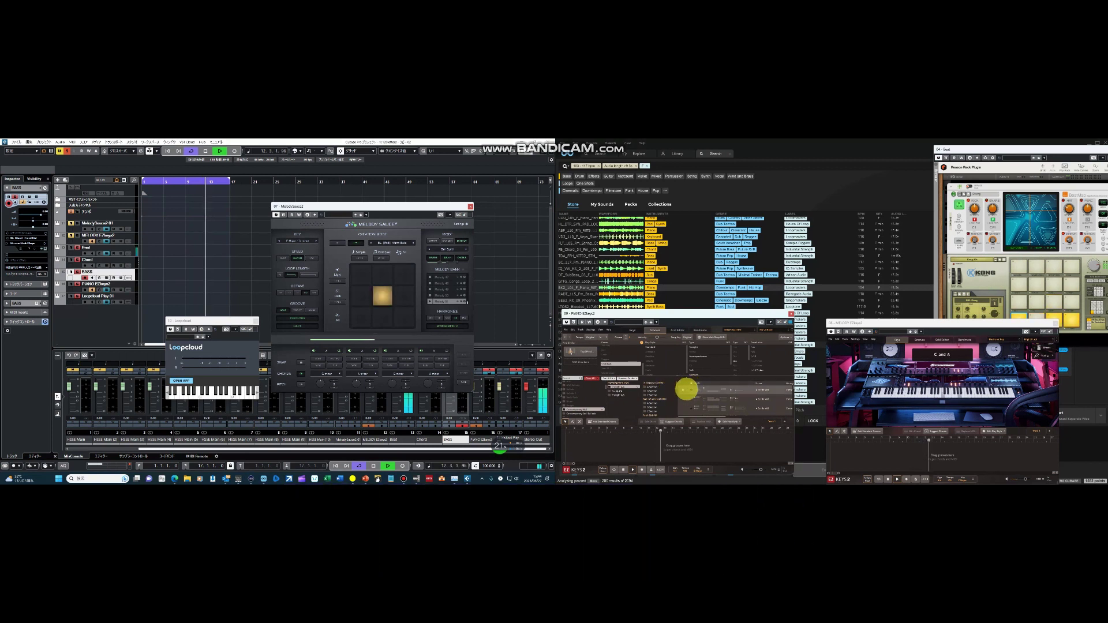
Place grooves from the browser end to end on the PIANO EZkeys2 song track, starting at its beginning.
{"action": "left_click_drag", "start_coordinate": [699, 388], "coordinate": [566, 434]}
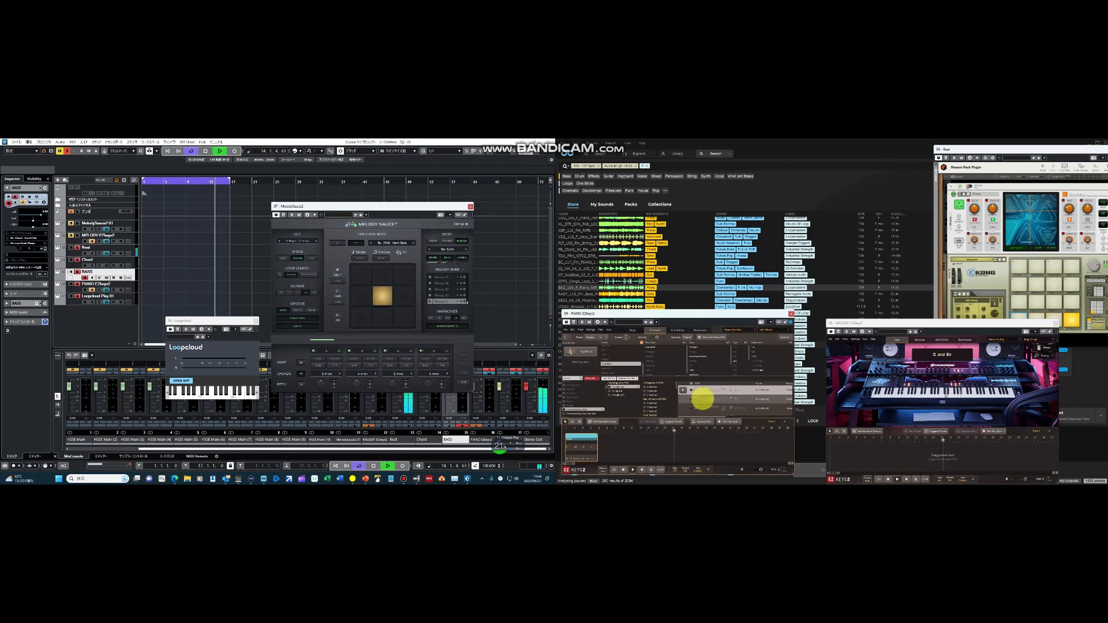
{"action": "left_click_drag", "start_coordinate": [703, 398], "coordinate": [632, 431]}
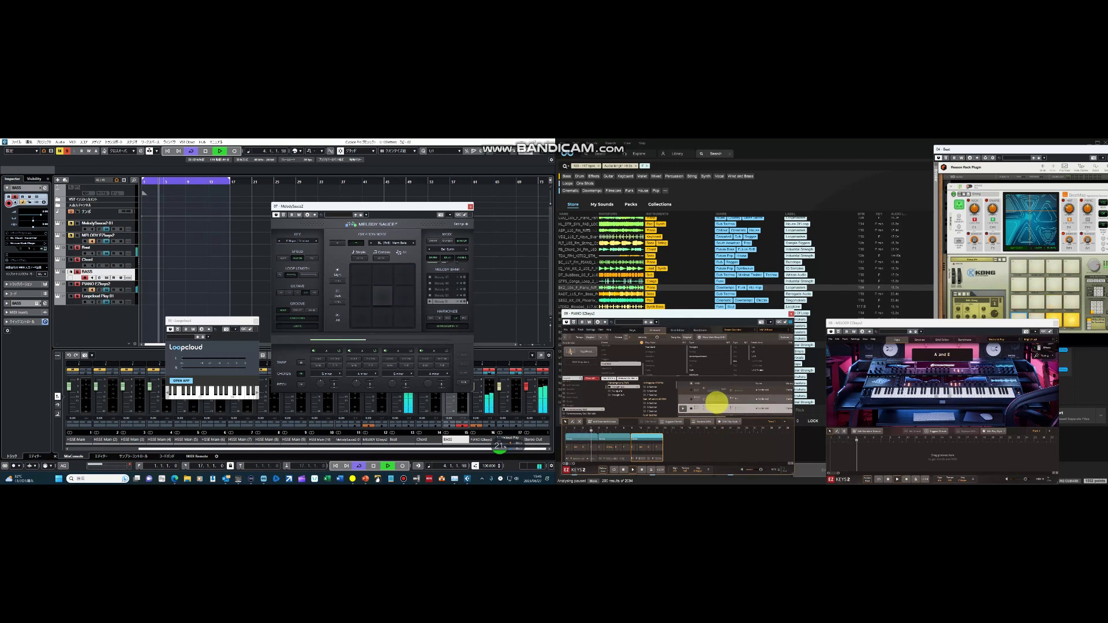
{"action": "left_click_drag", "start_coordinate": [716, 402], "coordinate": [663, 433]}
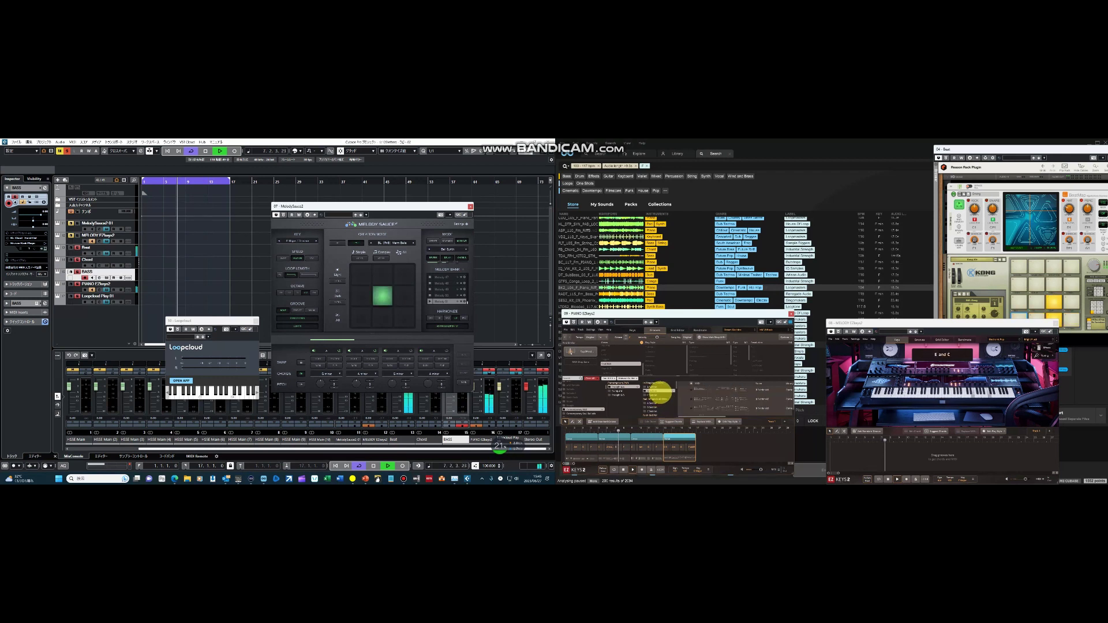
Replace the last two PIANO EZkeys2 song track blocks with grooves from another section of the library.
{"action": "left_click", "coordinate": [698, 398]}
{"action": "left_click_drag", "start_coordinate": [699, 396], "coordinate": [635, 437]}
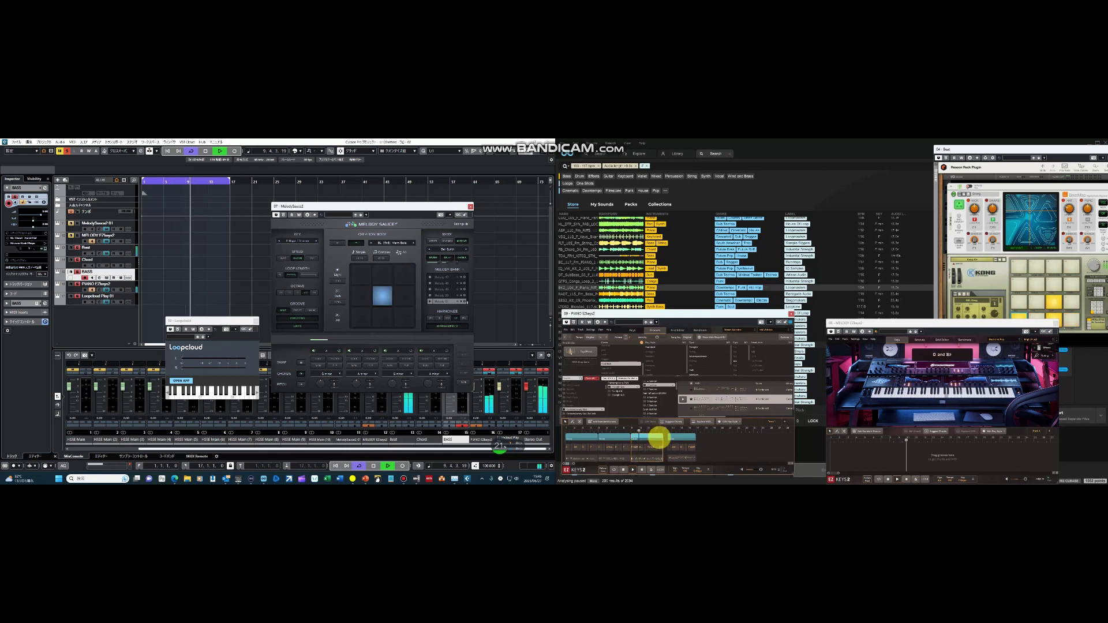
{"action": "left_click_drag", "start_coordinate": [702, 405], "coordinate": [665, 433]}
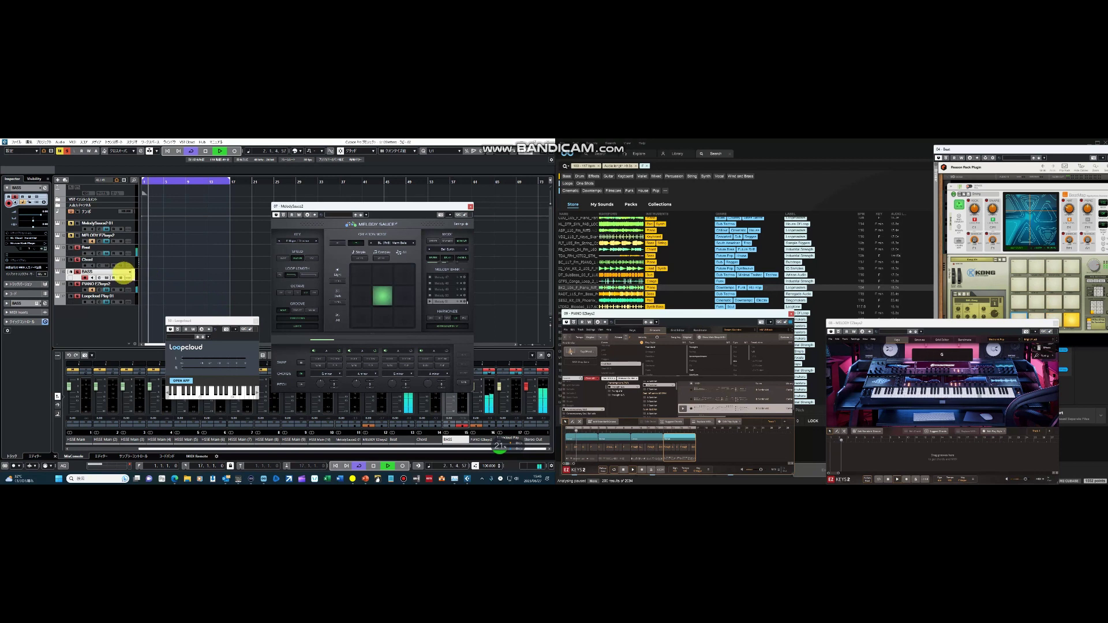
Open the BASS track's Reason Rack window and set the track's MIDI input to PIANO EZkeys2 - MIDI Output.
{"action": "left_click", "coordinate": [107, 274]}
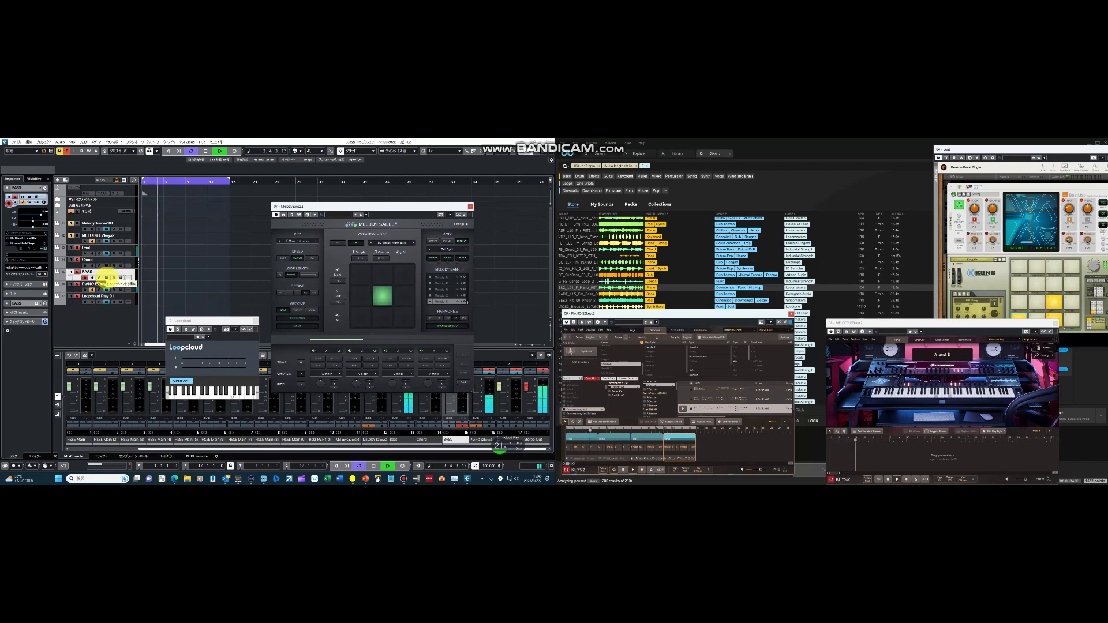
{"action": "left_click", "coordinate": [106, 278]}
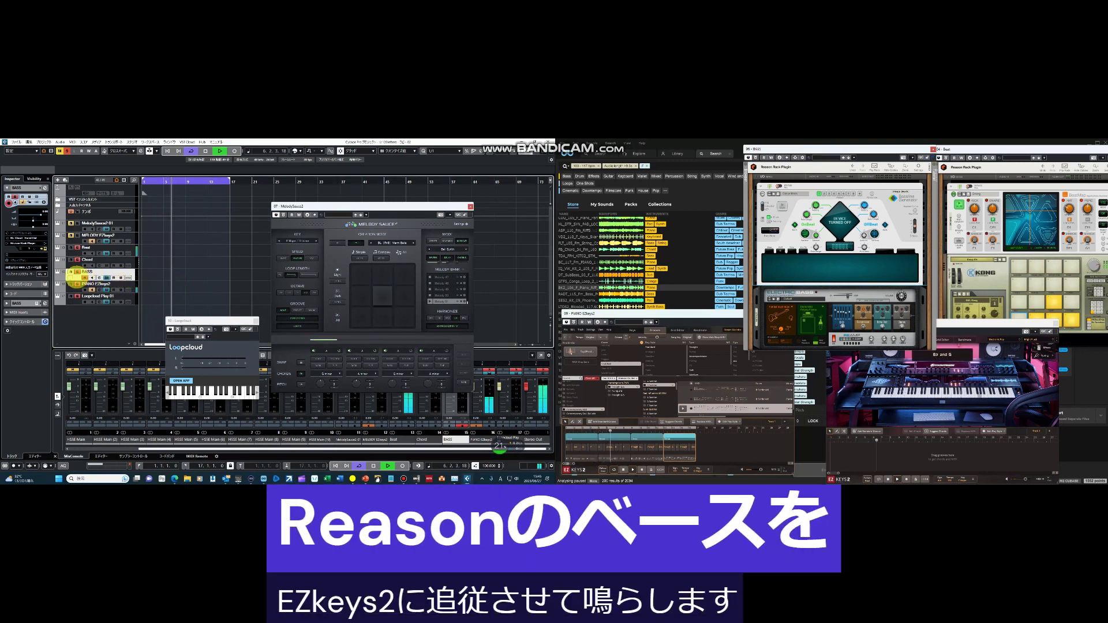
{"action": "left_click", "coordinate": [21, 236]}
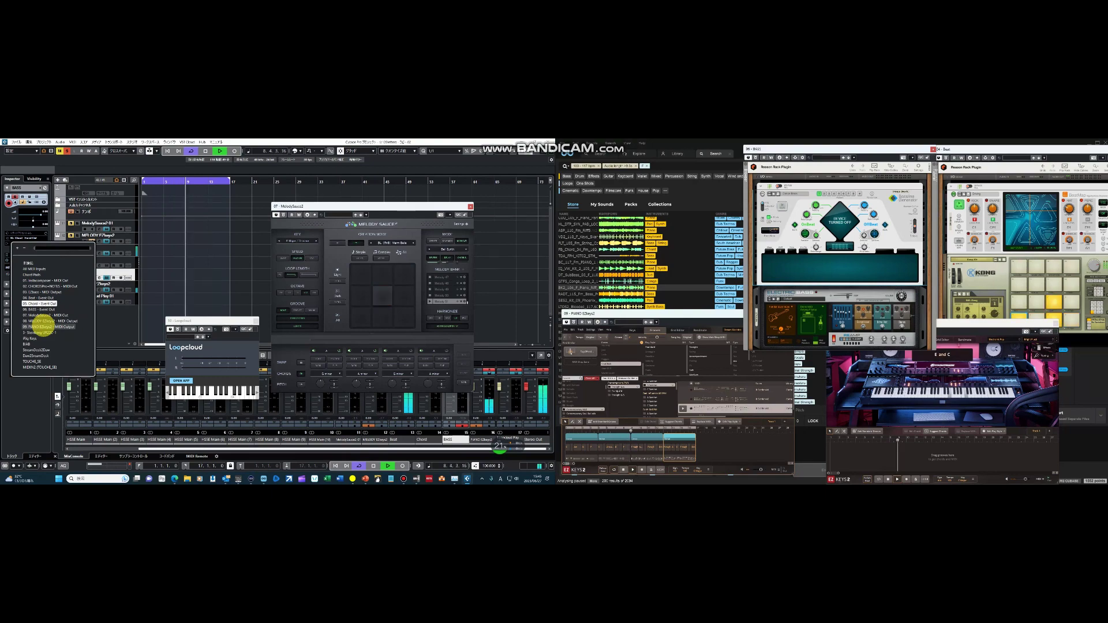
{"action": "left_click", "coordinate": [45, 327]}
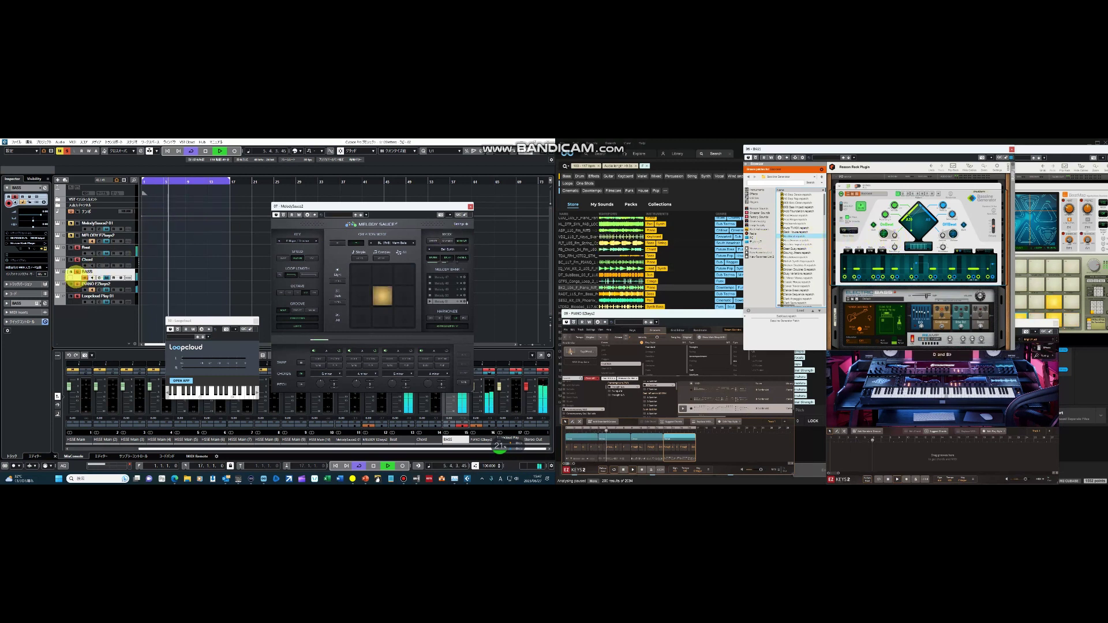
Disconnect the BASS track's MIDI input, reassign it to PIANO EZkeys2 - MIDI Output, and toggle the Bassline Generator's run state.
{"action": "left_click", "coordinate": [99, 273]}
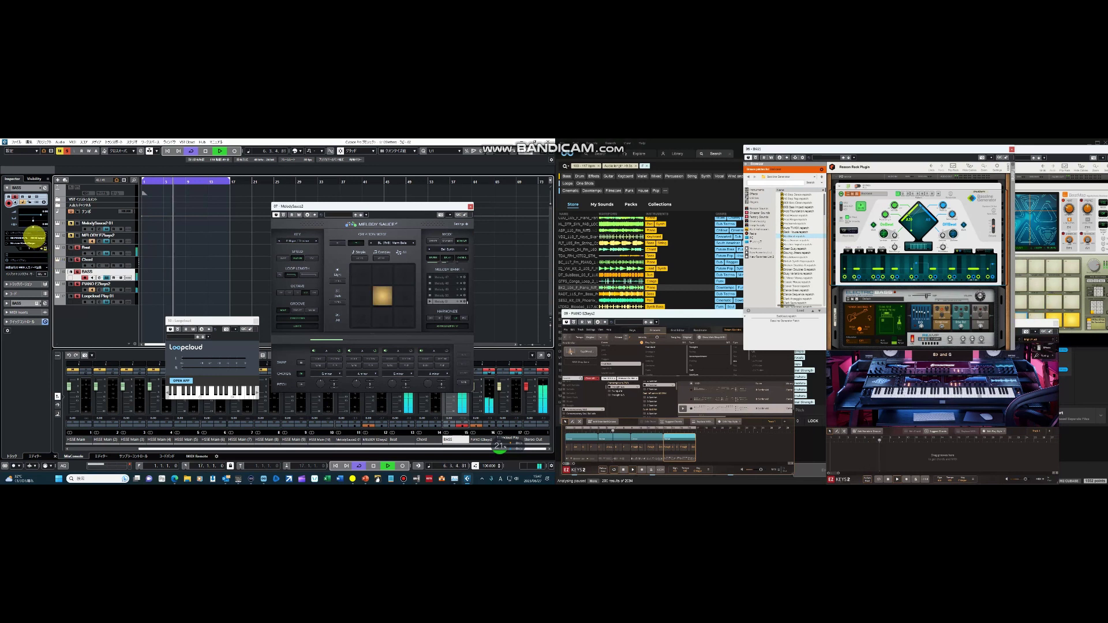
{"action": "left_click", "coordinate": [29, 237]}
{"action": "left_click", "coordinate": [32, 263]}
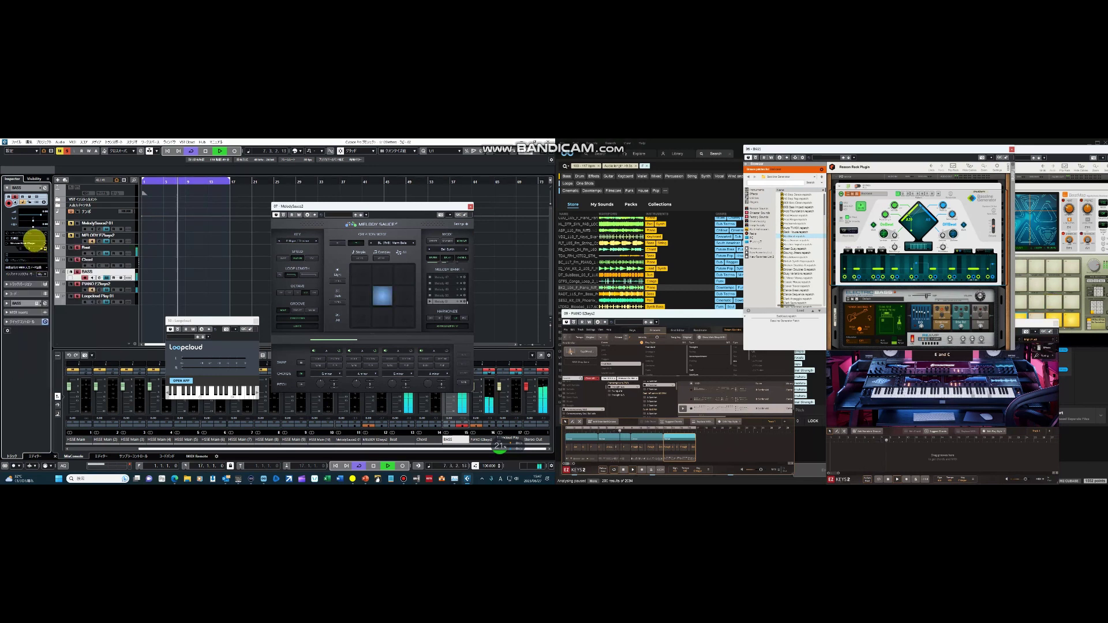
{"action": "left_click", "coordinate": [33, 236]}
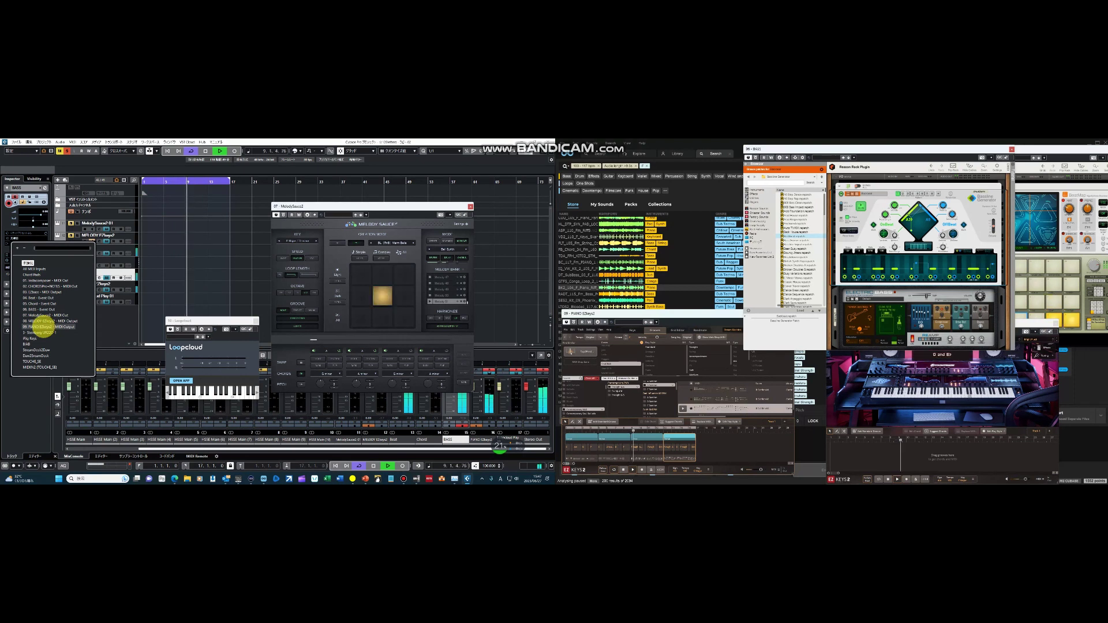
{"action": "left_click", "coordinate": [43, 326]}
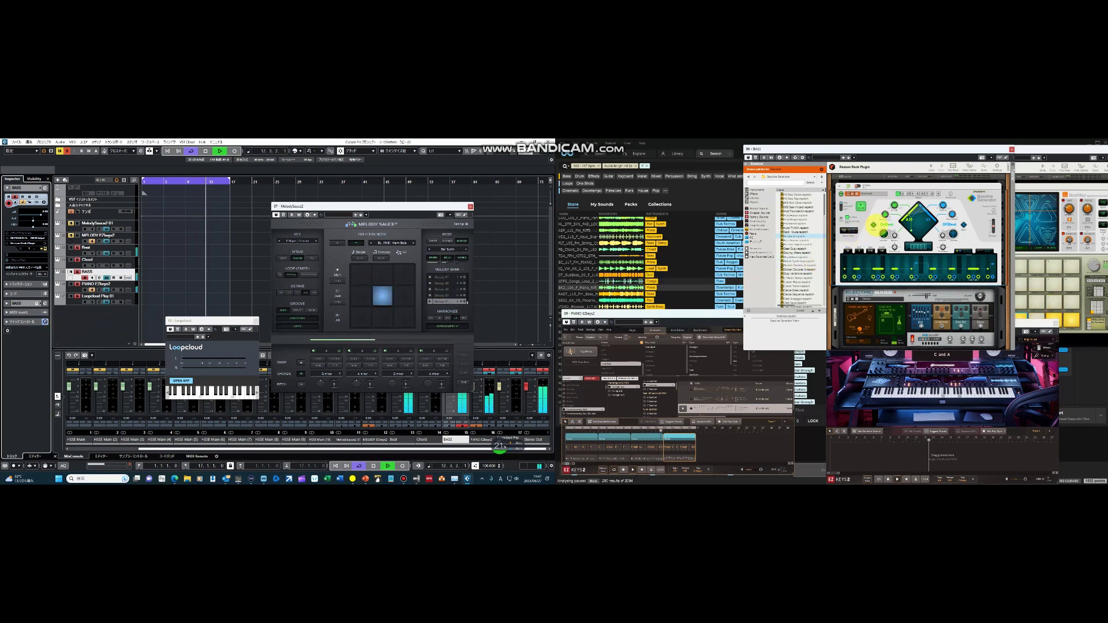
{"action": "left_click", "coordinate": [861, 206]}
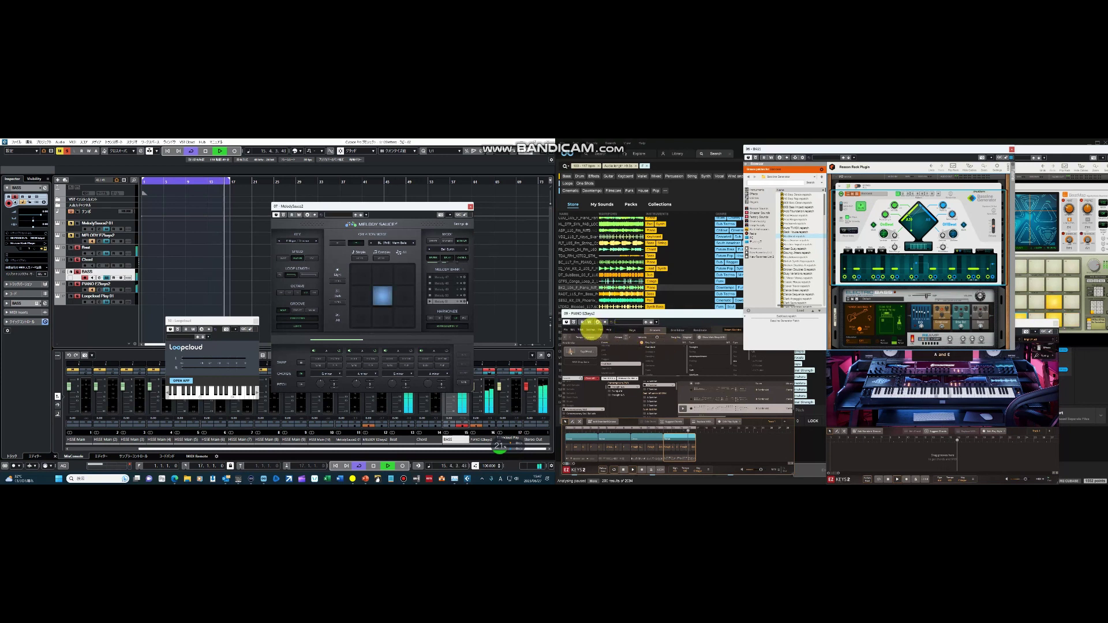
Enable MIDI output in the PIANO EZkeys2 settings and close them.
{"action": "left_click", "coordinate": [592, 330]}
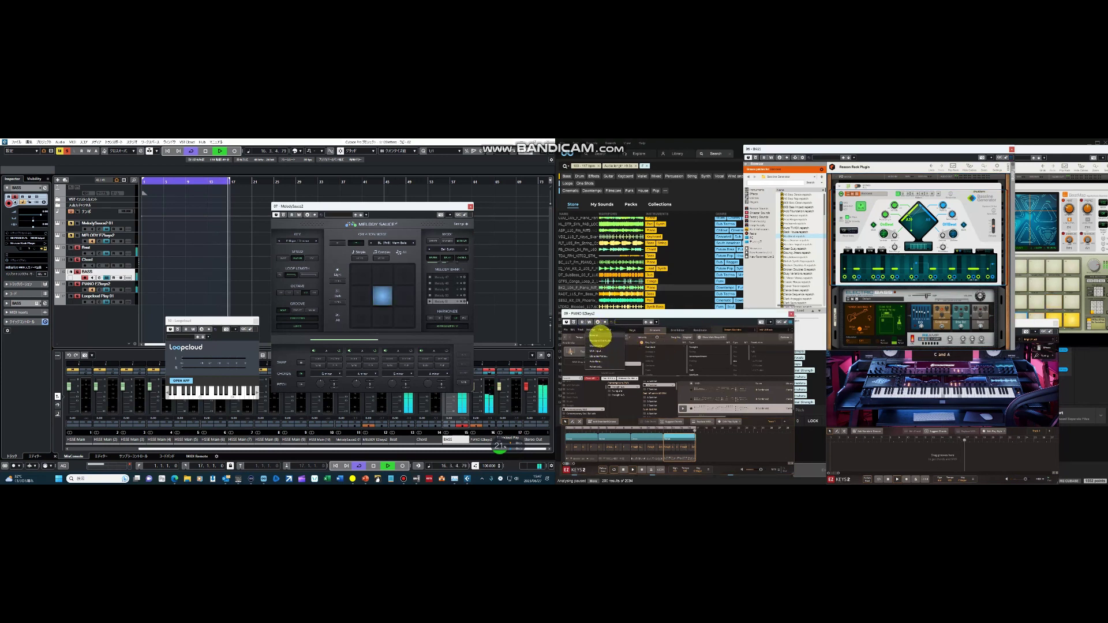
{"action": "left_click", "coordinate": [599, 335]}
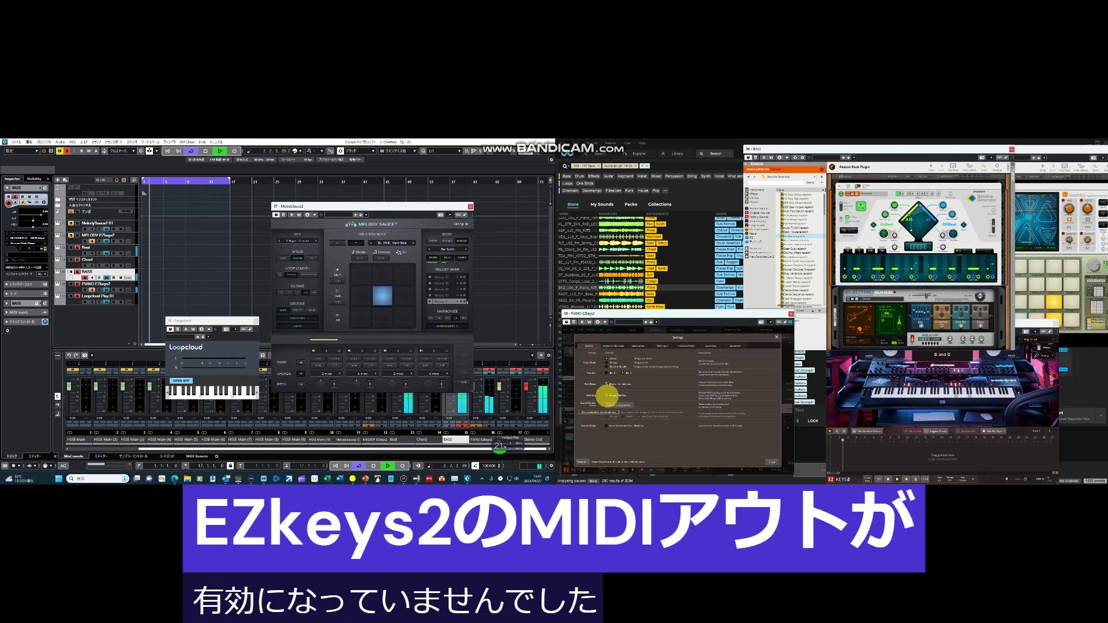
{"action": "left_click", "coordinate": [772, 462]}
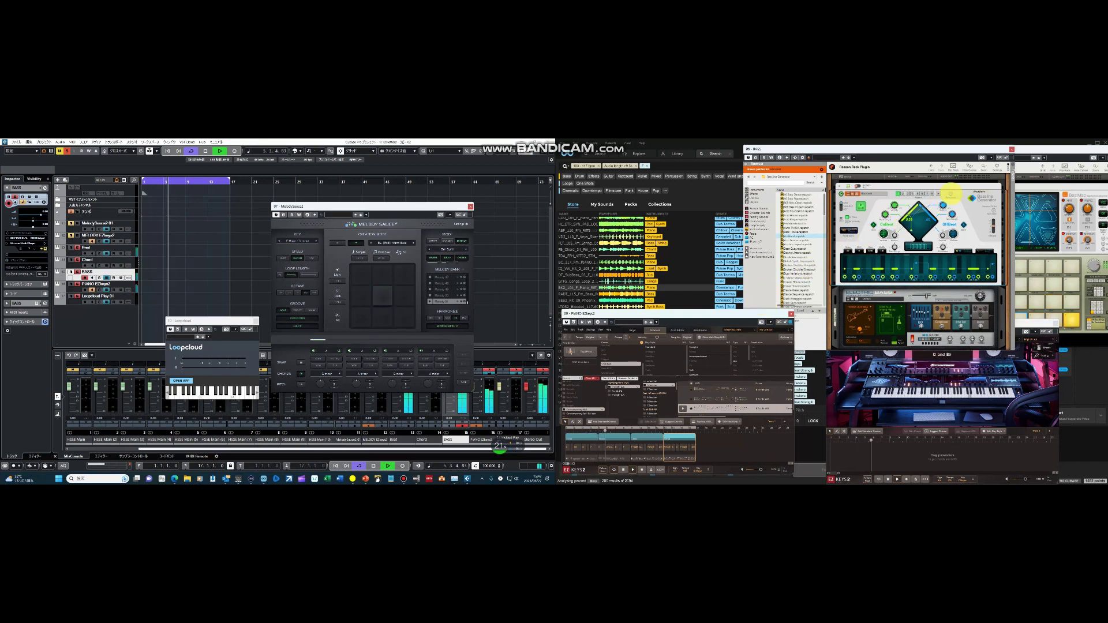
Load a different Bassline Generator patch on the BASS track and hide the rack's patch browser.
{"action": "left_click", "coordinate": [949, 196]}
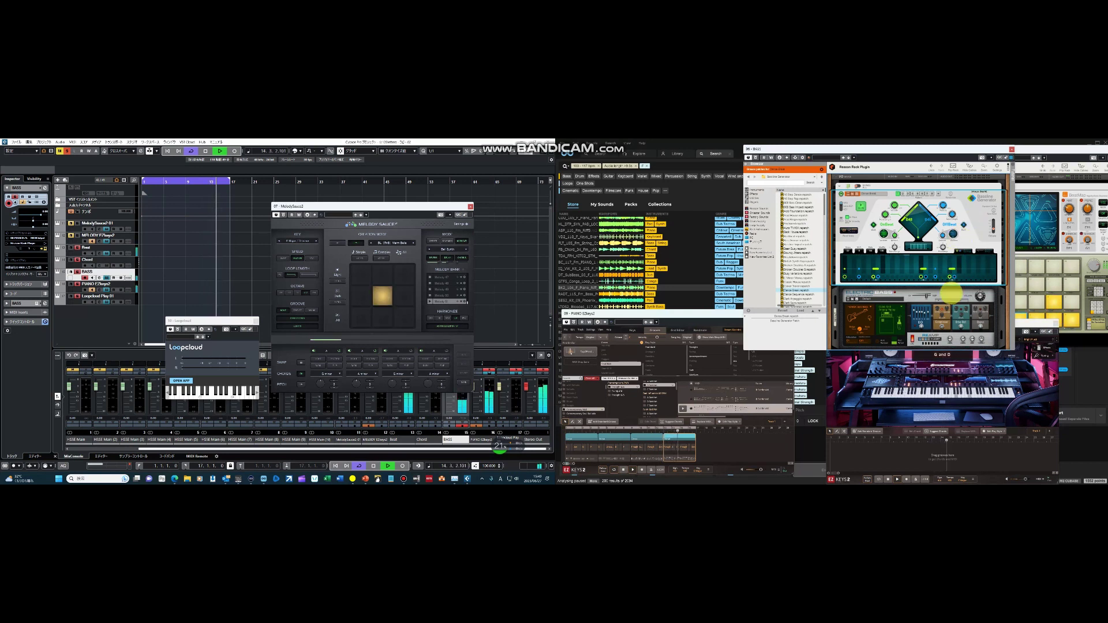
{"action": "left_click", "coordinate": [919, 325]}
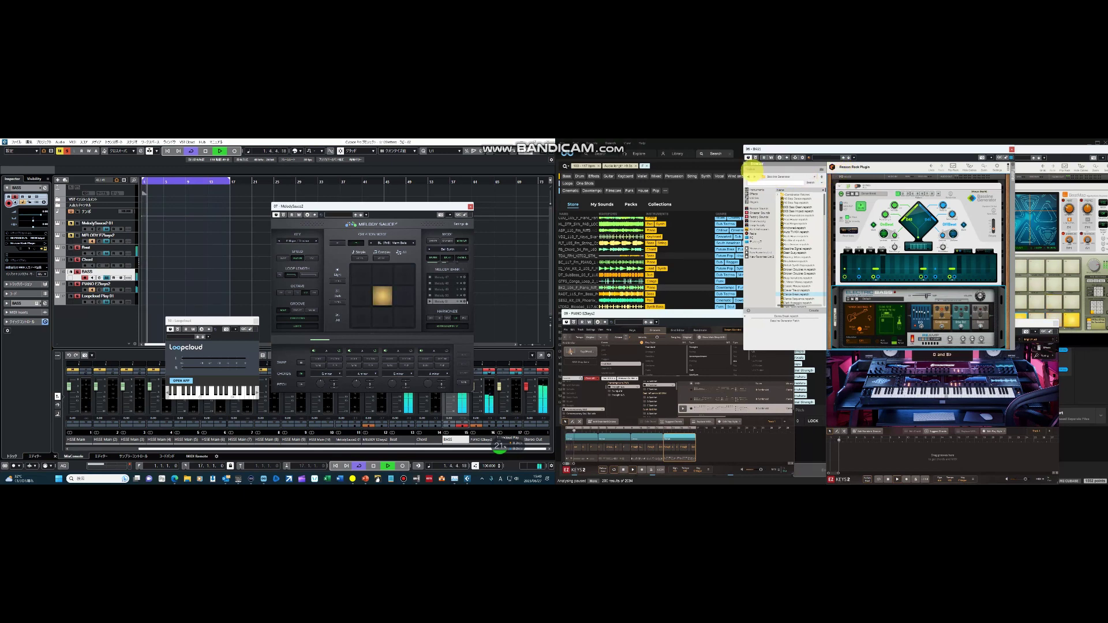
{"action": "left_click", "coordinate": [748, 160]}
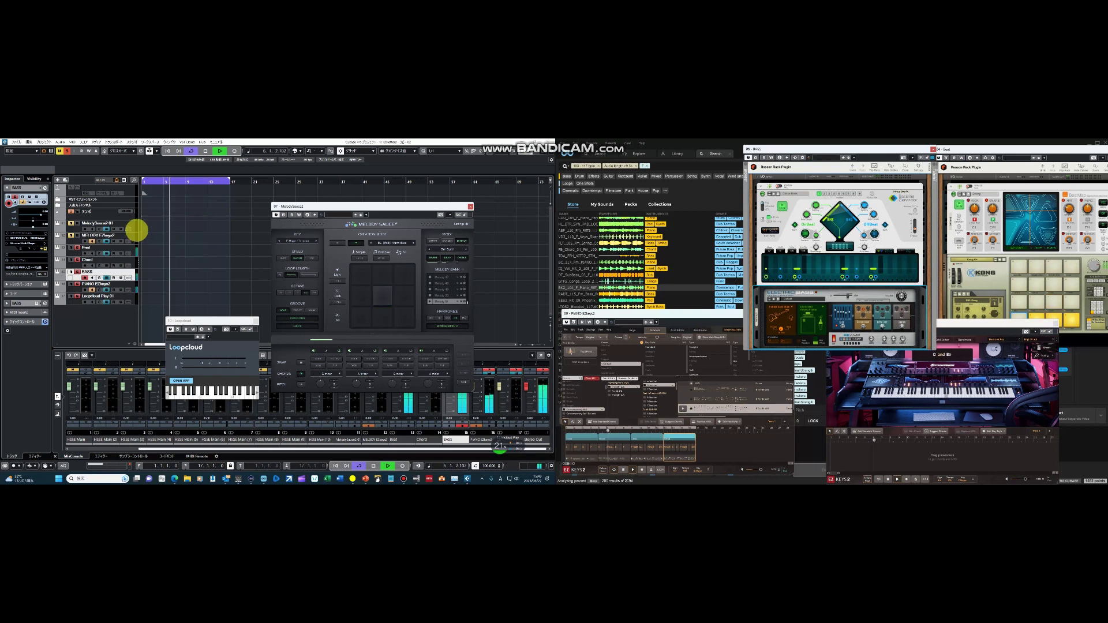
Change the MelodySauce2 key to match the chord progression and unmute the MelodySauce2 track.
{"action": "left_click", "coordinate": [299, 241]}
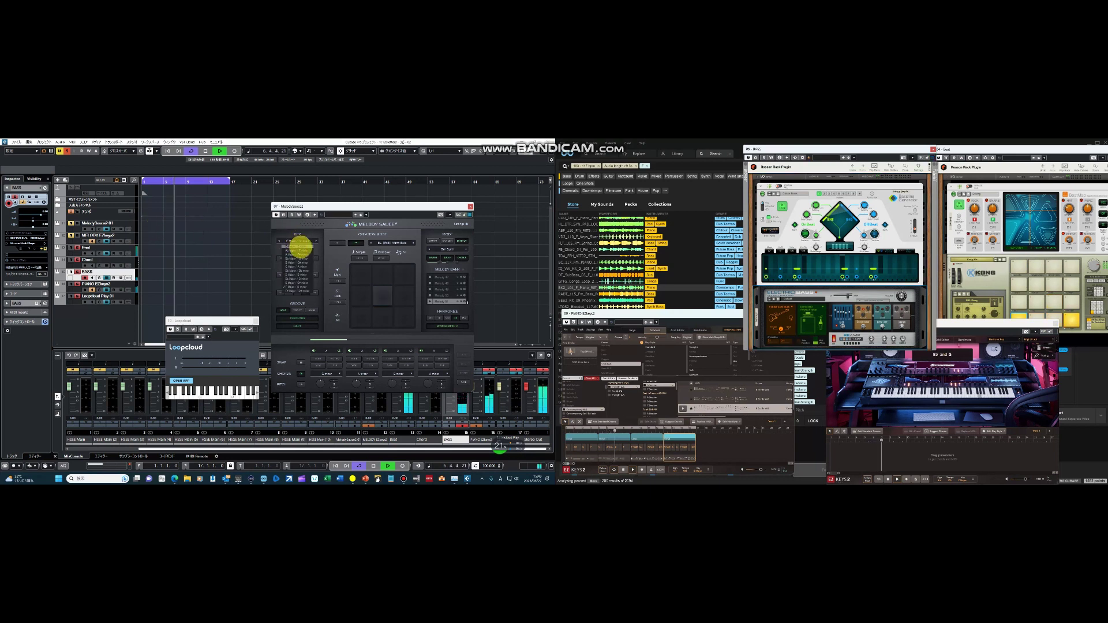
{"action": "left_click", "coordinate": [299, 265]}
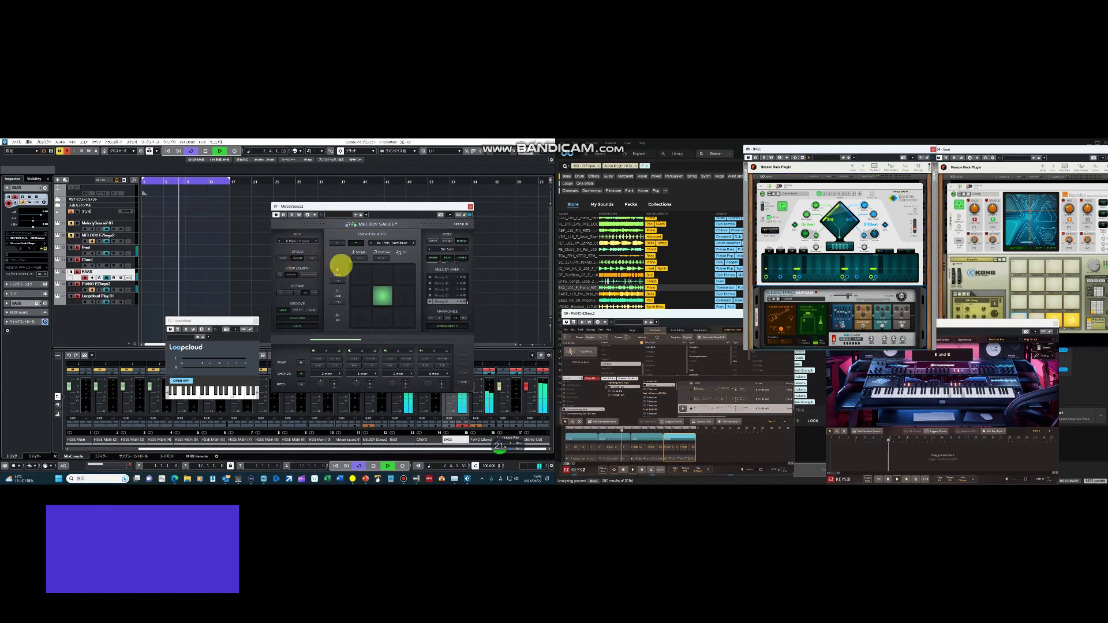
{"action": "left_click", "coordinate": [74, 220]}
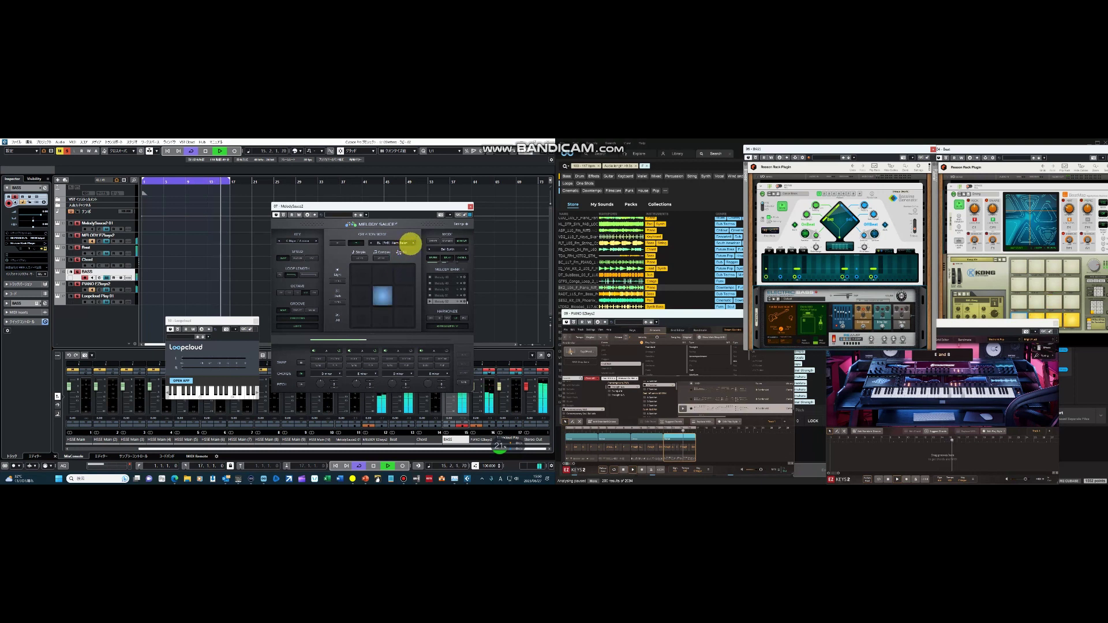
Choose a Themed creation mode preset in MelodySauce2 and generate a melody from the grid's lower-left pad.
{"action": "left_click", "coordinate": [410, 243]}
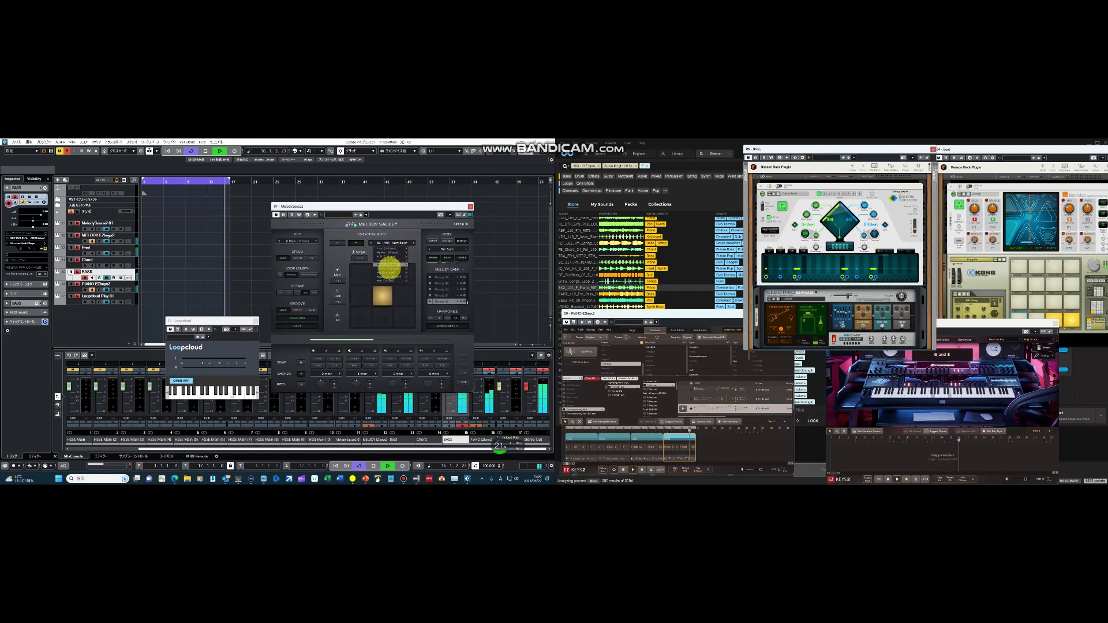
{"action": "mouse_move", "coordinate": [389, 268]}
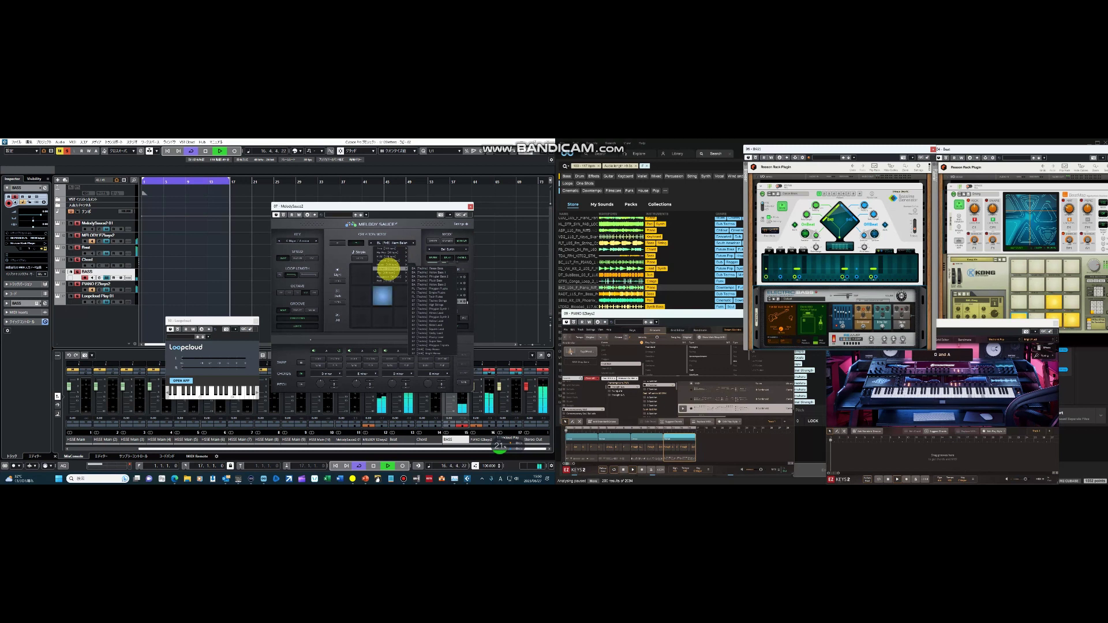
{"action": "left_click", "coordinate": [417, 292]}
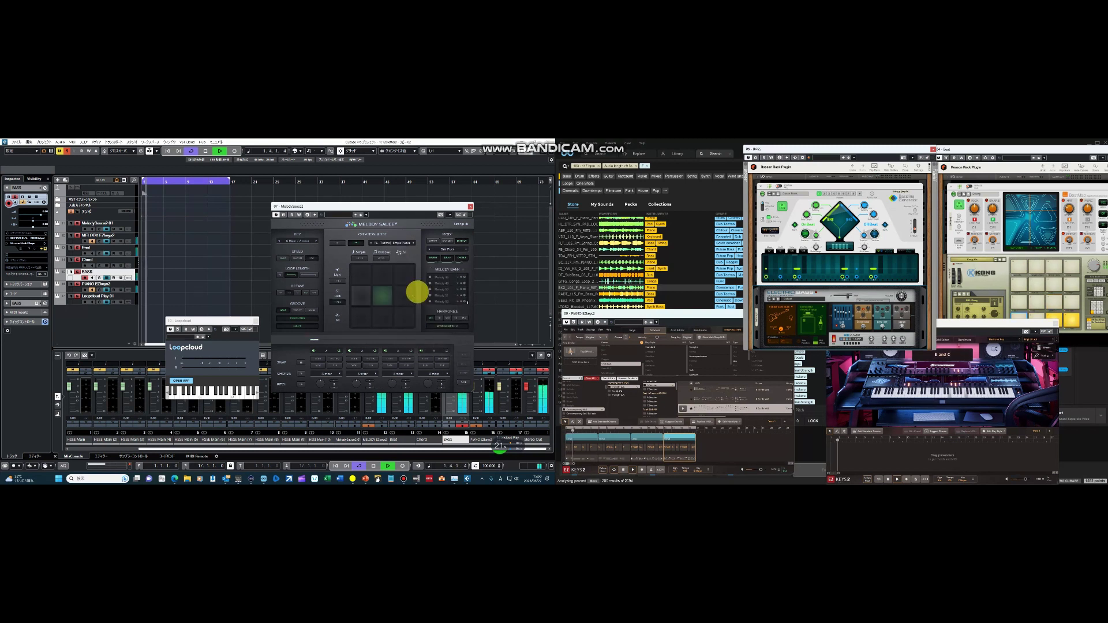
{"action": "left_click", "coordinate": [361, 305]}
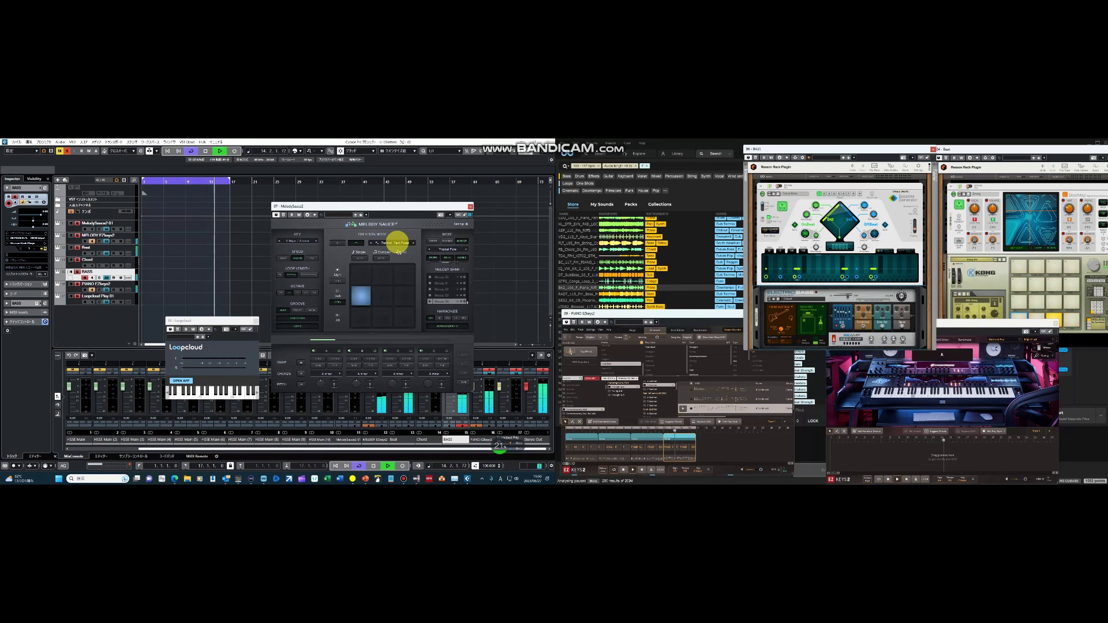
Choose a different creation mode preset in MelodySauce2.
{"action": "left_click", "coordinate": [397, 241]}
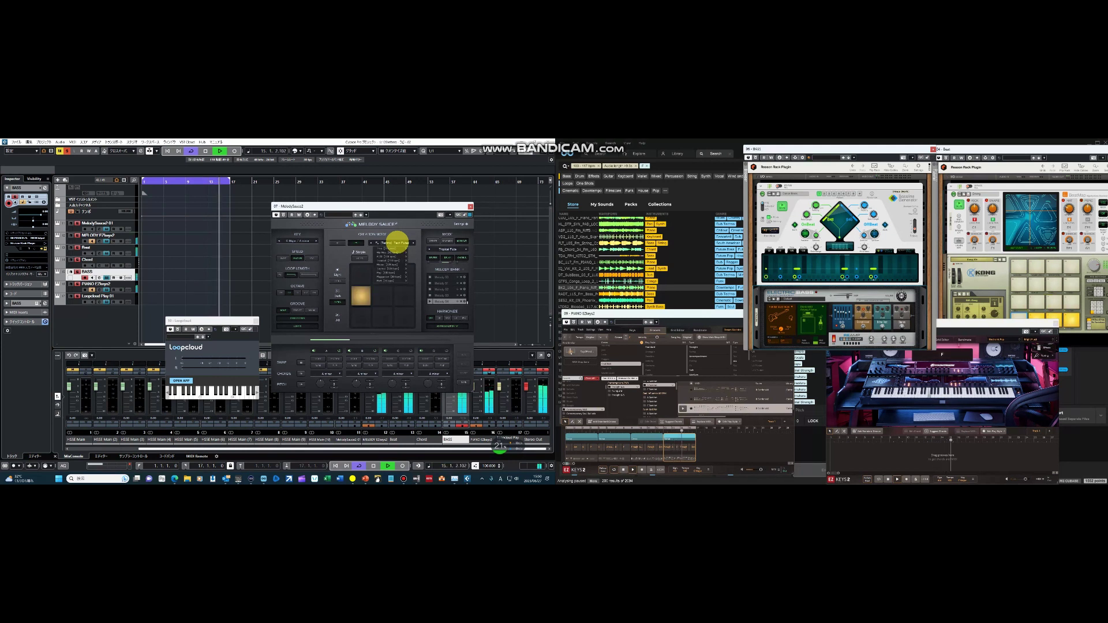
{"action": "mouse_move", "coordinate": [384, 265]}
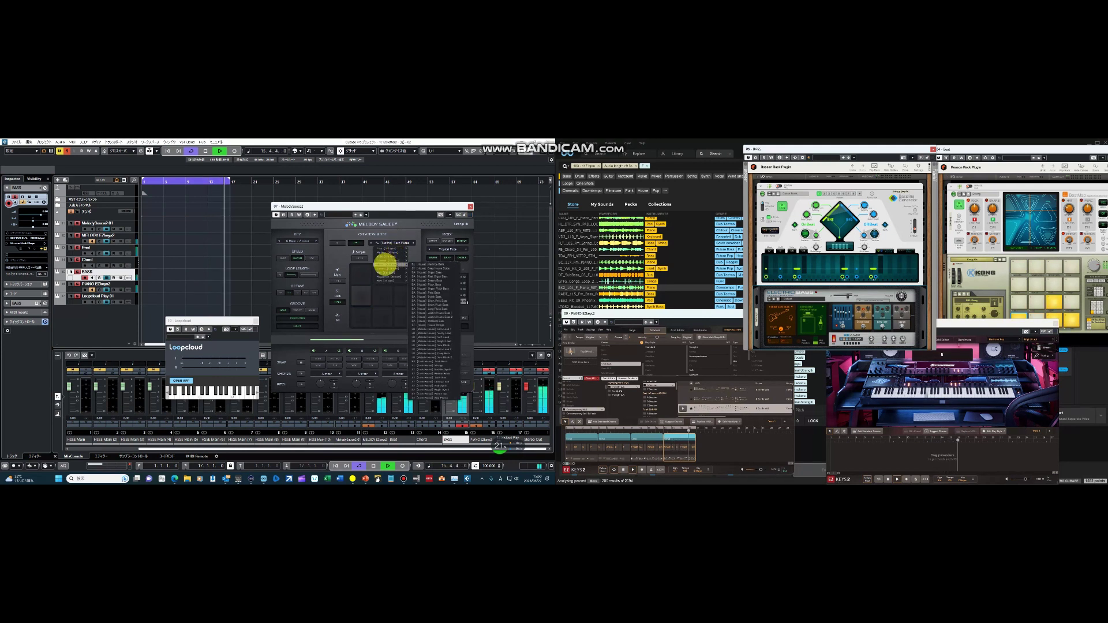
{"action": "left_click", "coordinate": [422, 276]}
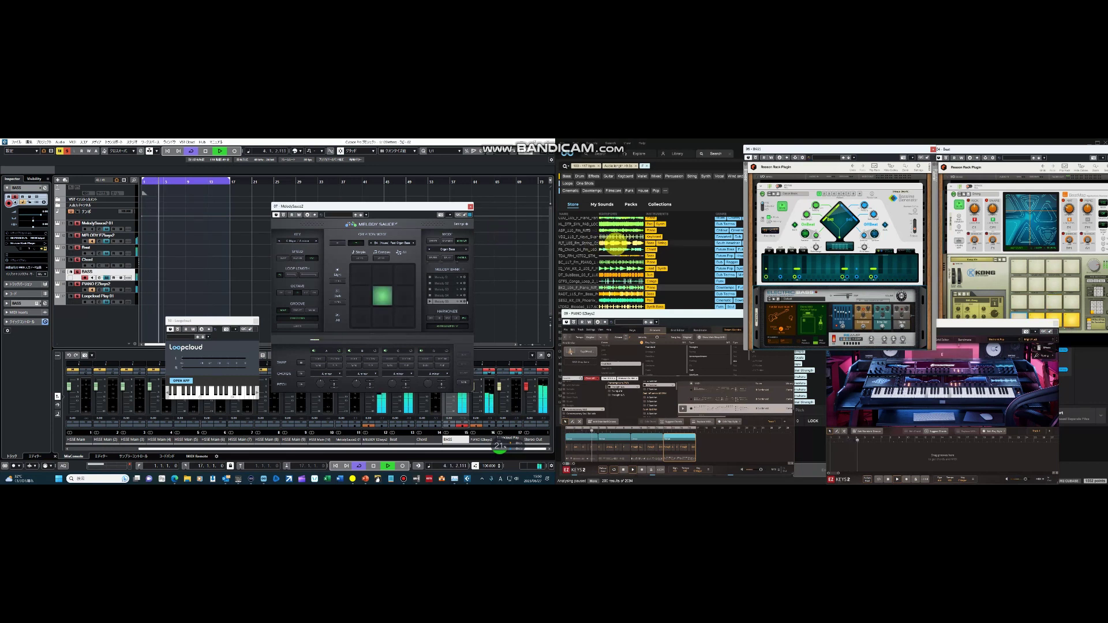
Switch to Loopcloud, filter the samples to Pop vocals in A minor and load the Vox Bridge Stack sample.
{"action": "left_click", "coordinate": [706, 206]}
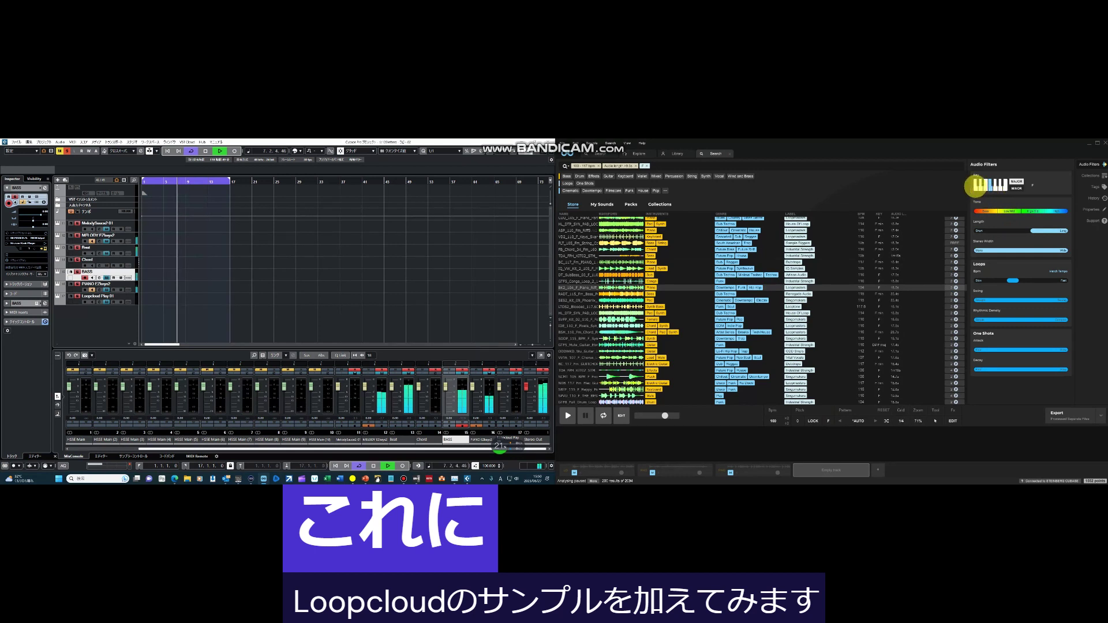
{"action": "left_click", "coordinate": [975, 186]}
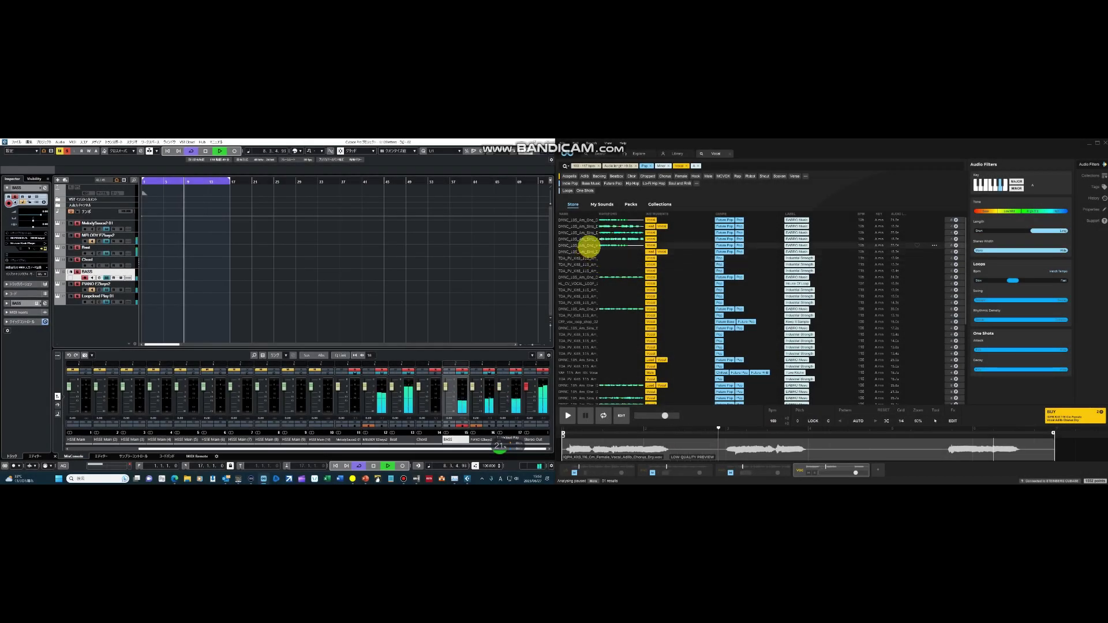
{"action": "left_click", "coordinate": [590, 238]}
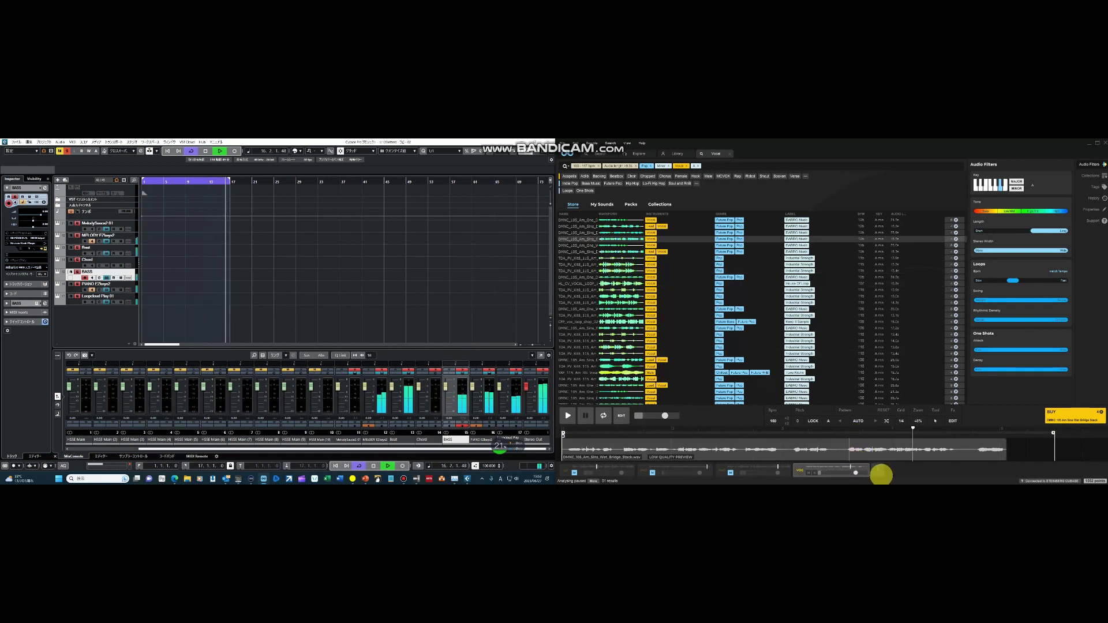
Add a Loopcloud track with the Wet Harmony Chorus vocal sample and adjust the Bridge Stack track's volume.
{"action": "left_click", "coordinate": [881, 475]}
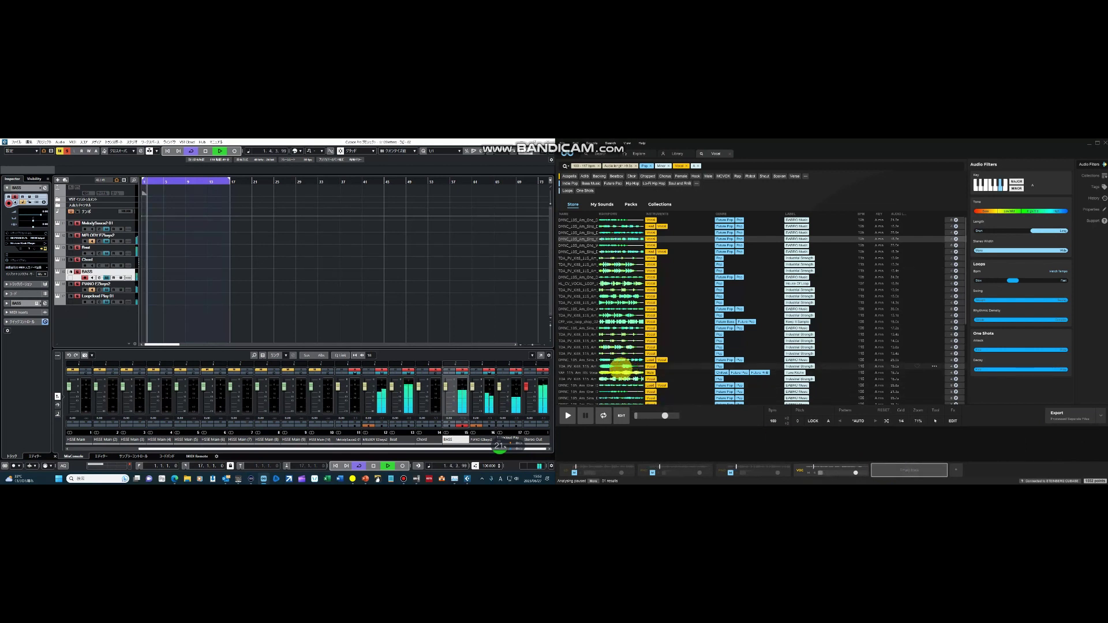
{"action": "left_click", "coordinate": [620, 367]}
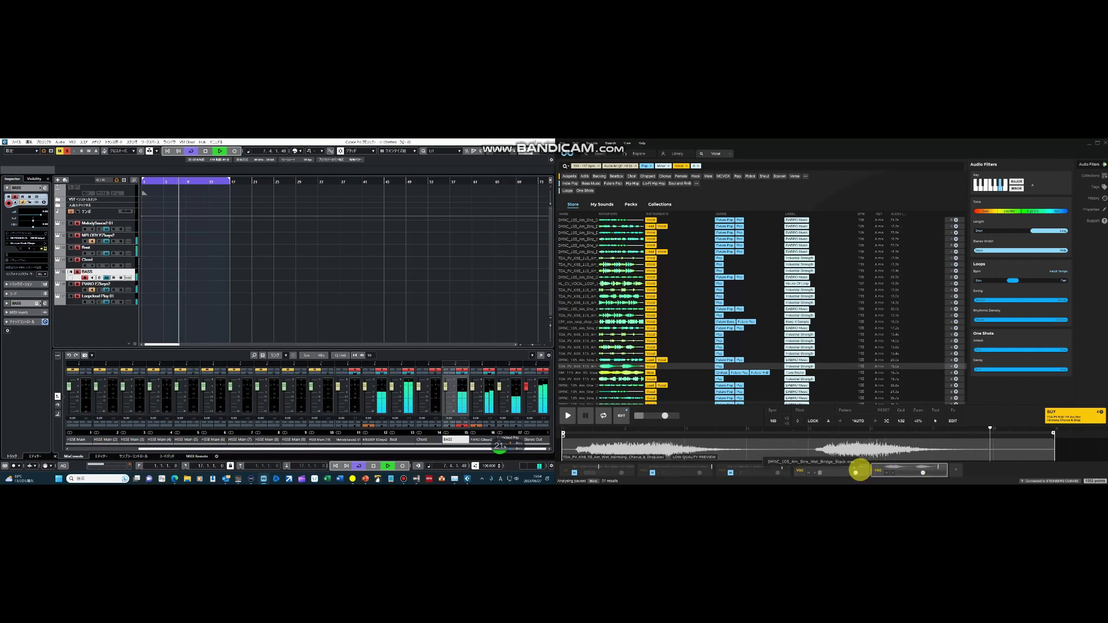
{"action": "left_click", "coordinate": [856, 472]}
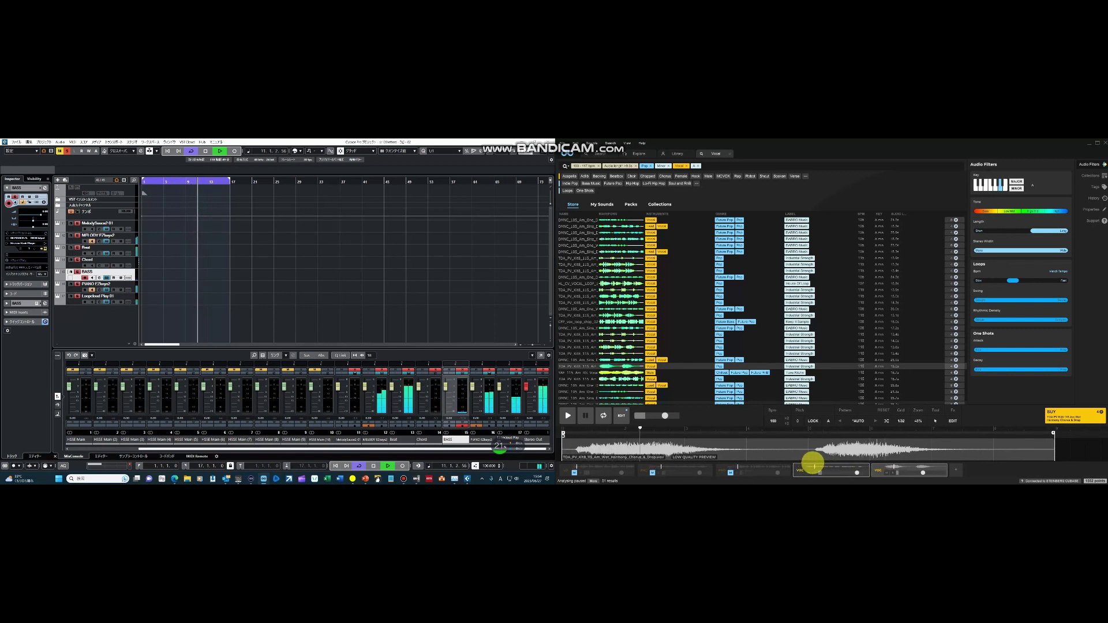
Load the Dry Verse 2 Stack vocal sample and enable the third Loopcloud track.
{"action": "left_click", "coordinate": [761, 470]}
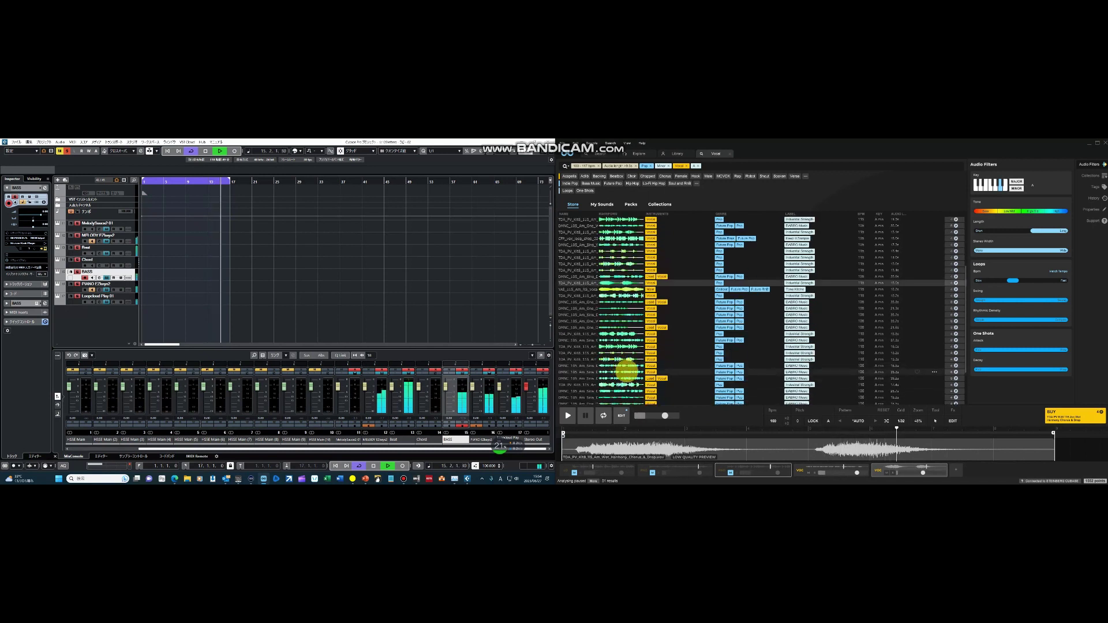
{"action": "left_click", "coordinate": [631, 372]}
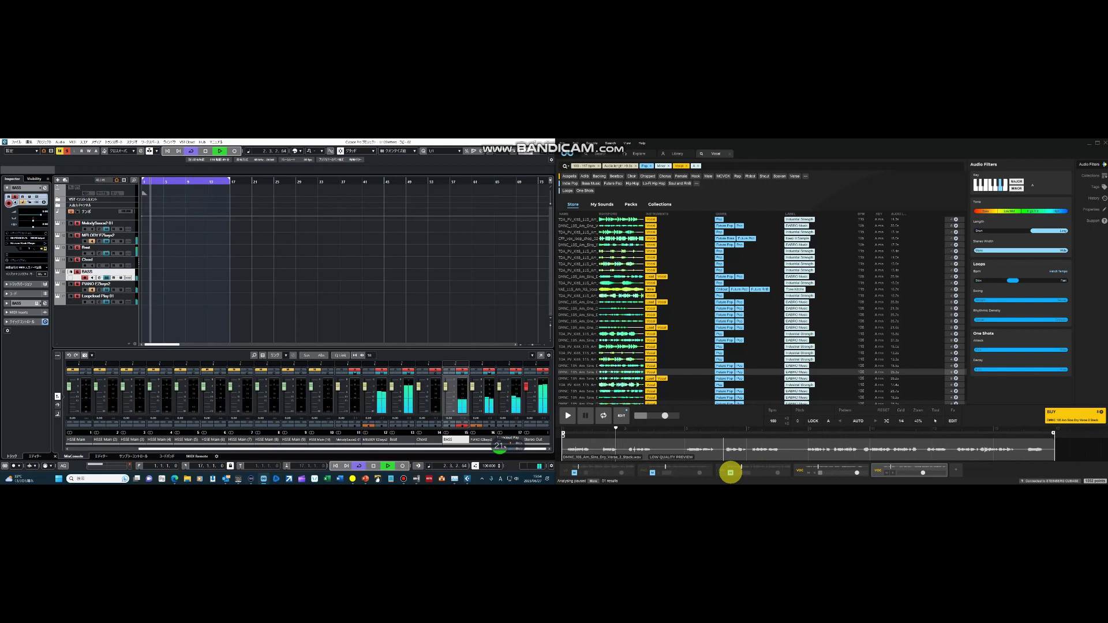
{"action": "left_click", "coordinate": [731, 471]}
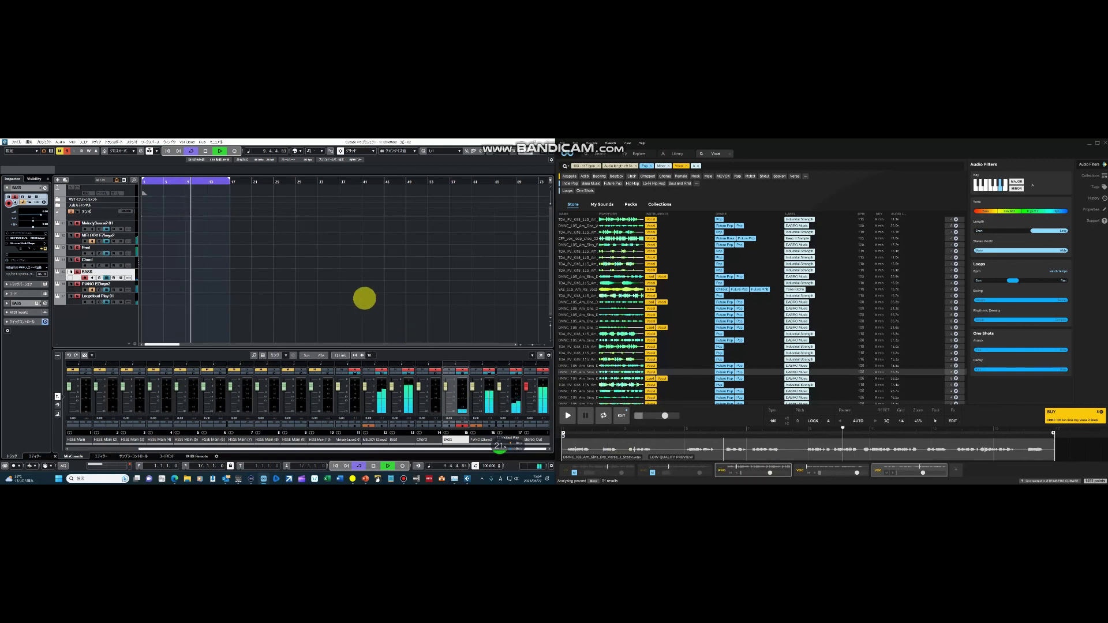
Place different grooves in the PIANO EZkeys2 song track and switch the Beat rack's drum sequencer to another patch.
{"action": "key", "text": "f4"}
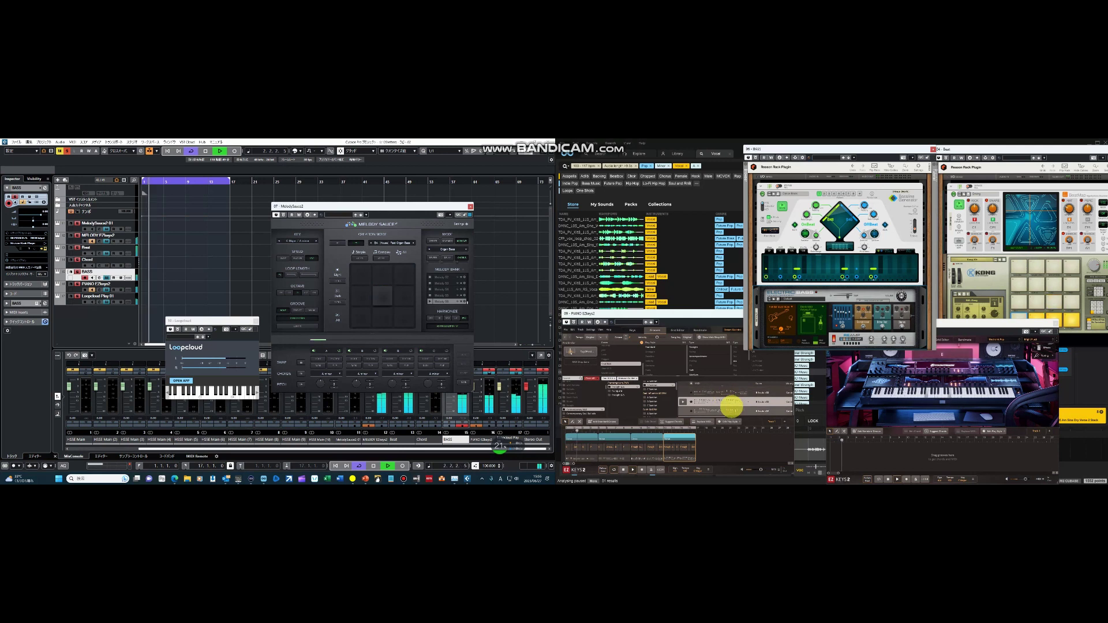
{"action": "left_click", "coordinate": [730, 409]}
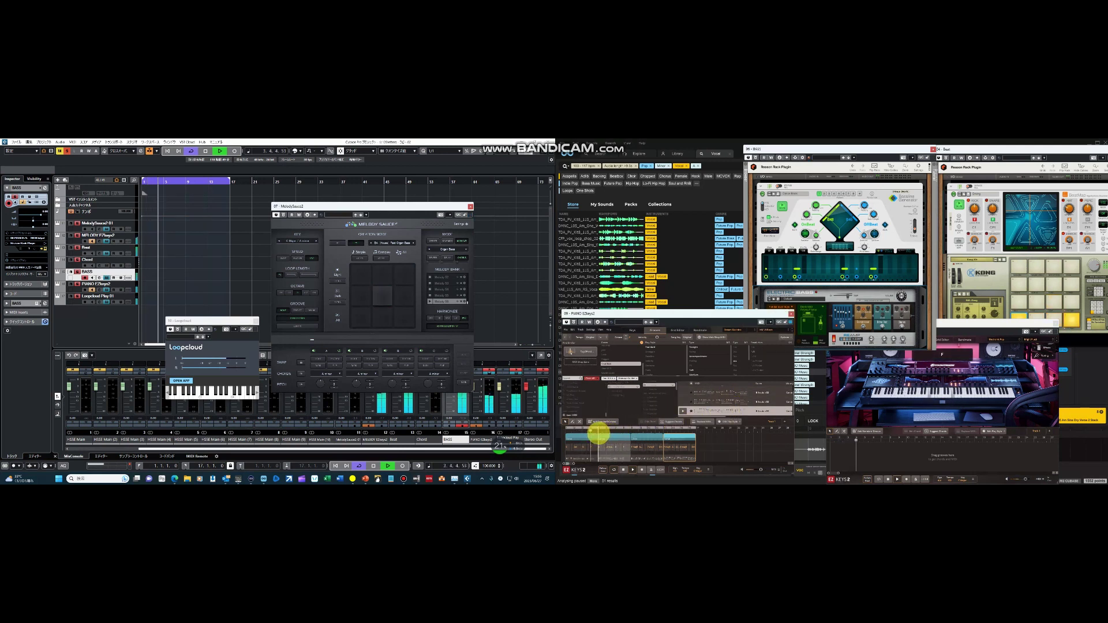
{"action": "left_click", "coordinate": [603, 437]}
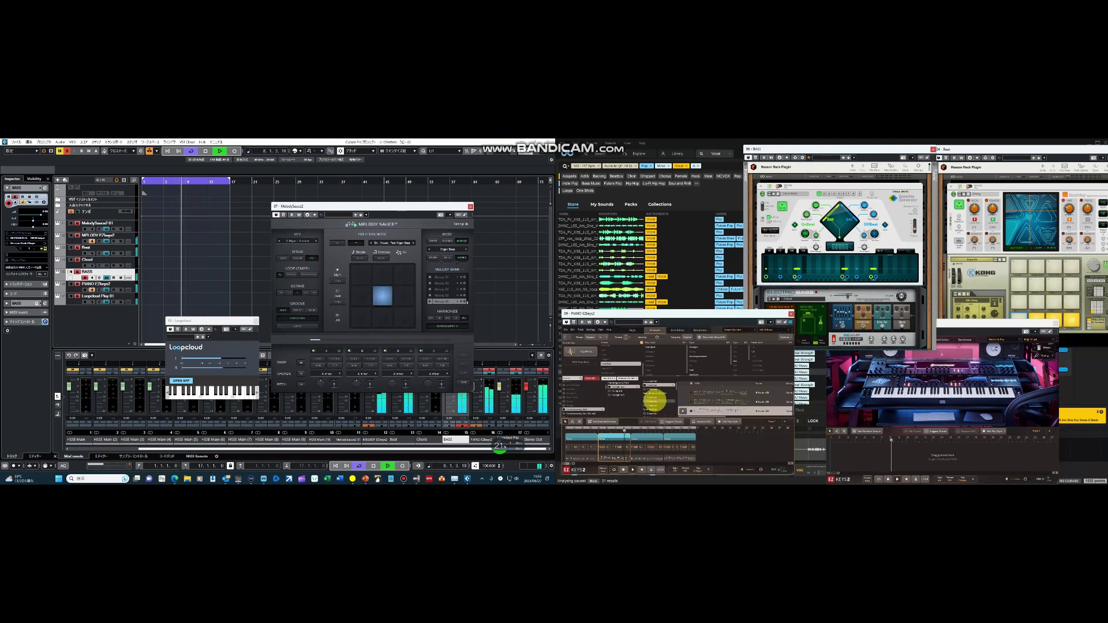
{"action": "left_click", "coordinate": [654, 397]}
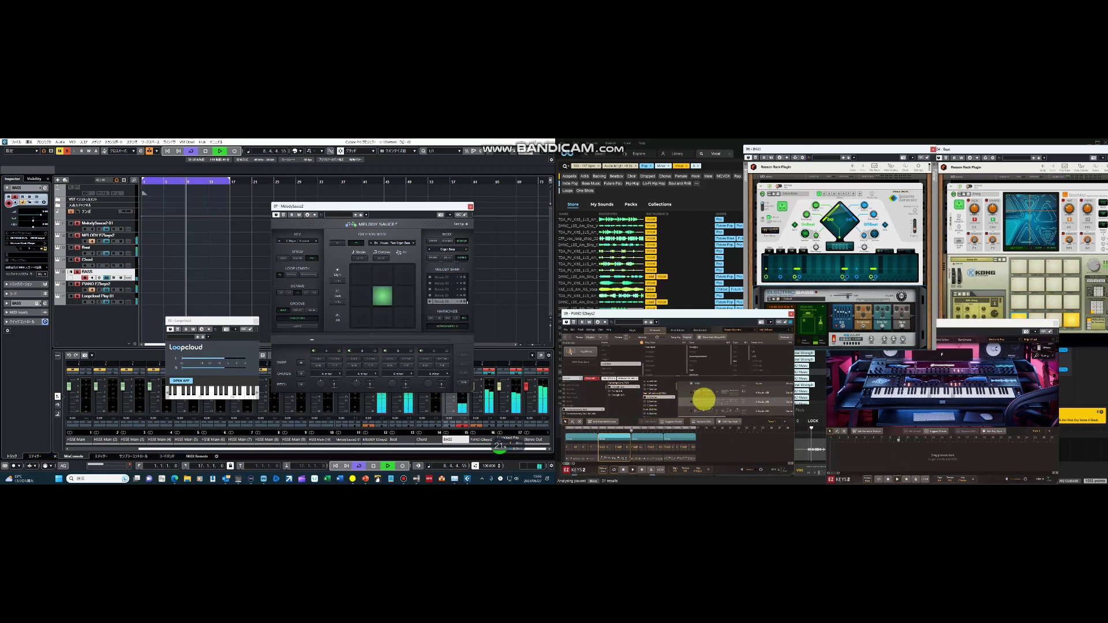
{"action": "left_click", "coordinate": [601, 436]}
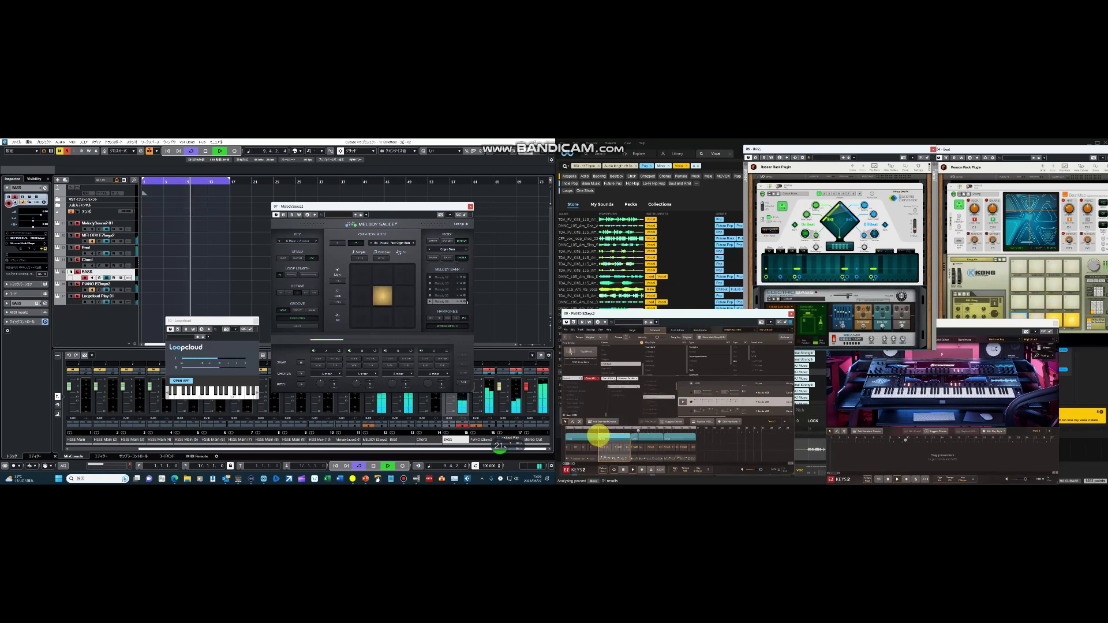
{"action": "left_click", "coordinate": [669, 435]}
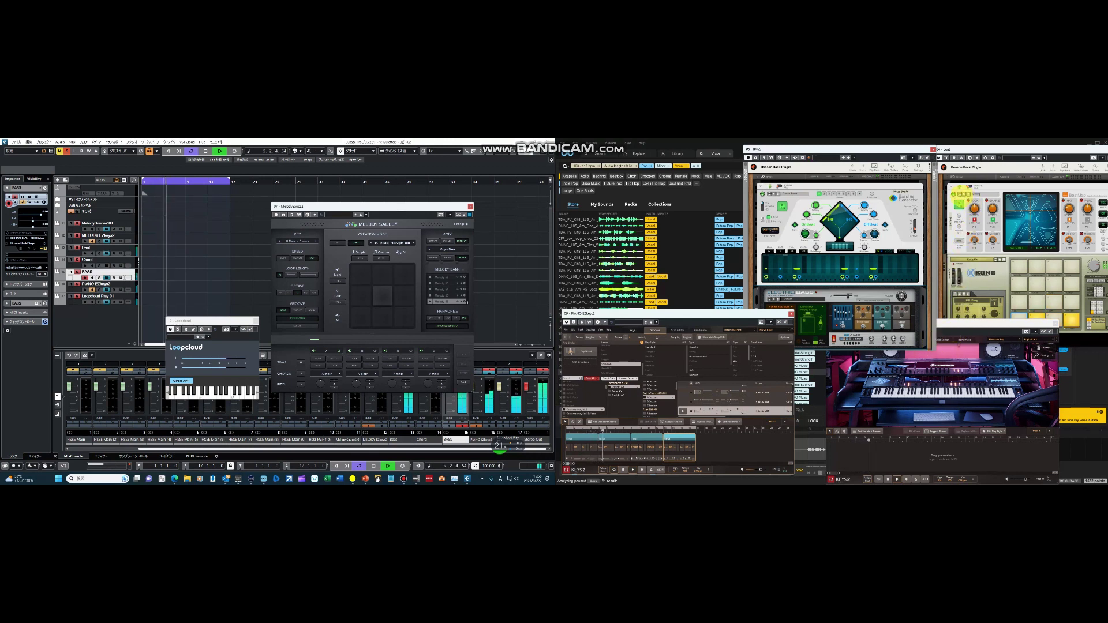
{"action": "left_click", "coordinate": [959, 191]}
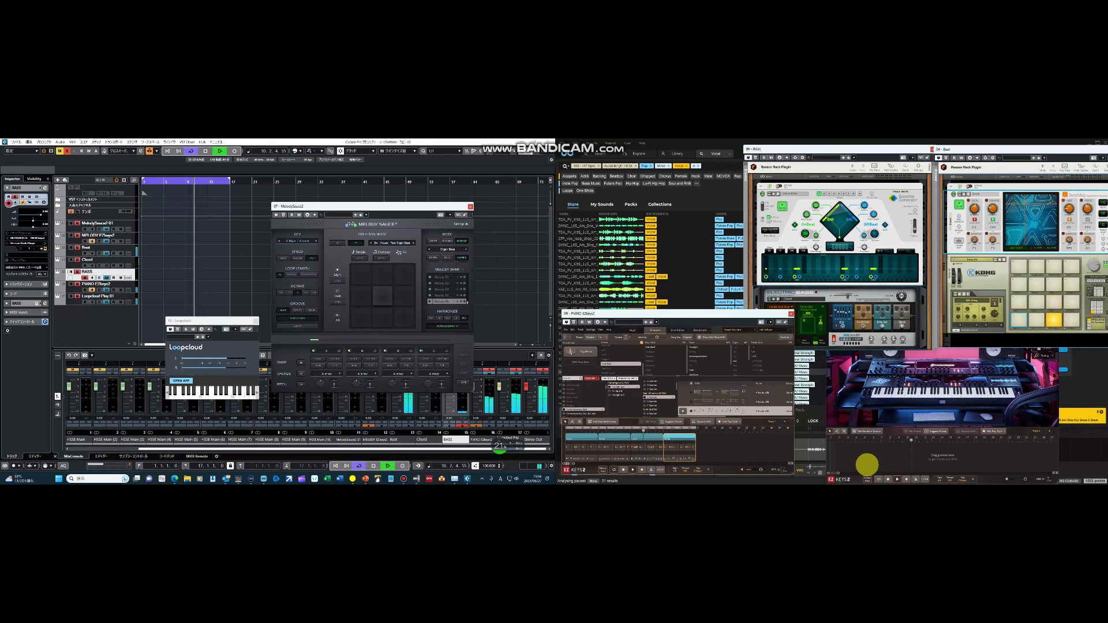
Switch to Loopcloud and turn off the third sample track.
{"action": "left_click", "coordinate": [871, 461]}
{"action": "left_click", "coordinate": [1078, 435]}
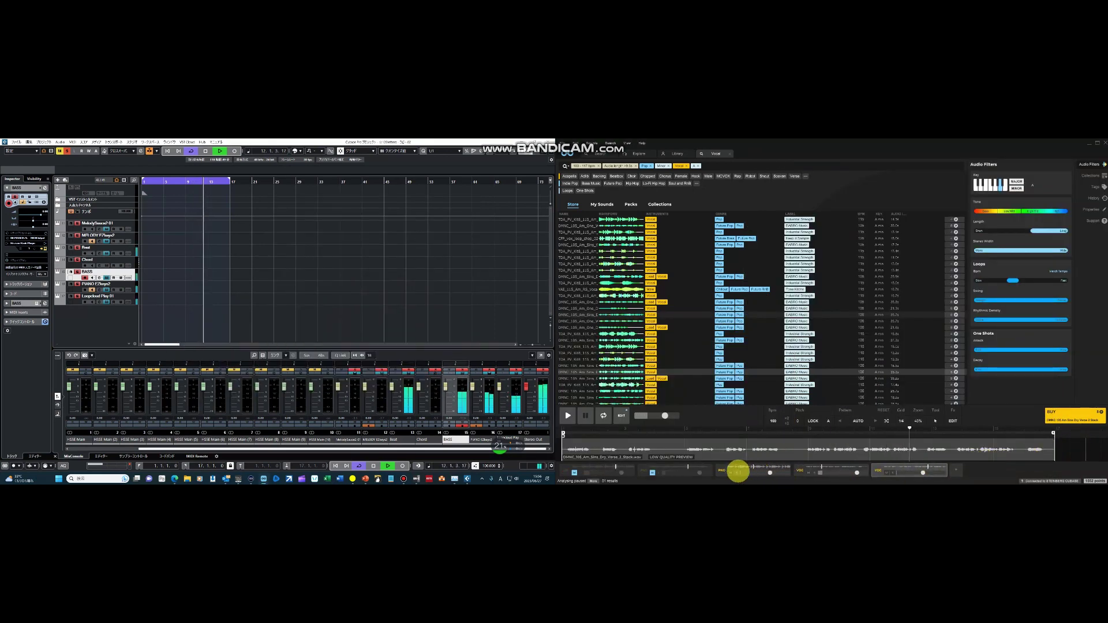
{"action": "left_click", "coordinate": [729, 472]}
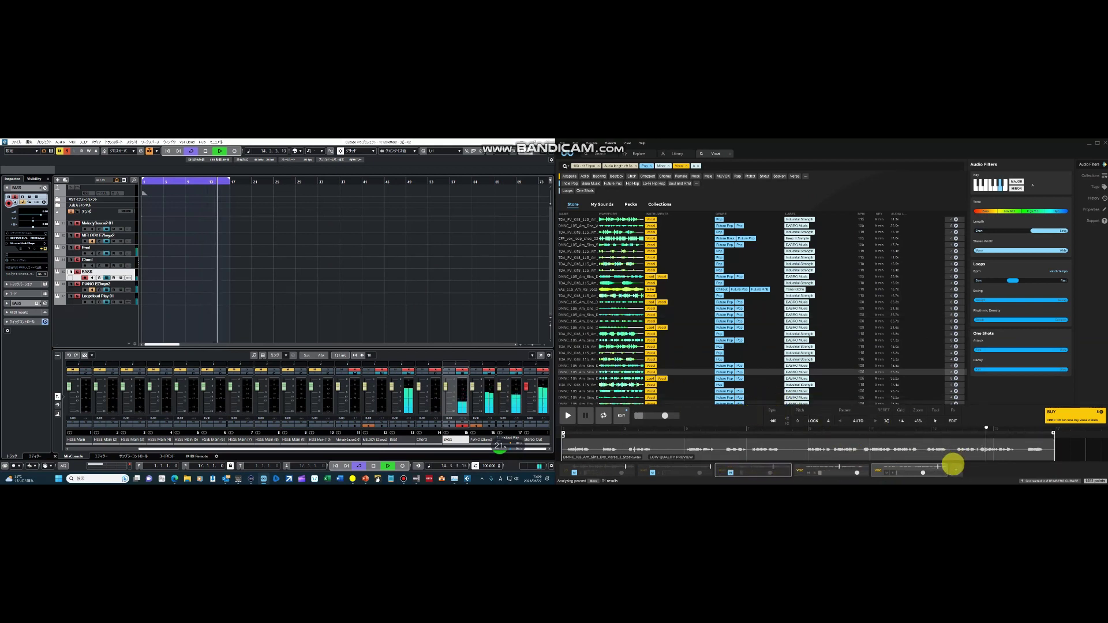
Add an empty Loopcloud track and filter the sample list by Guitar instead of Rap vocals.
{"action": "left_click", "coordinate": [957, 470]}
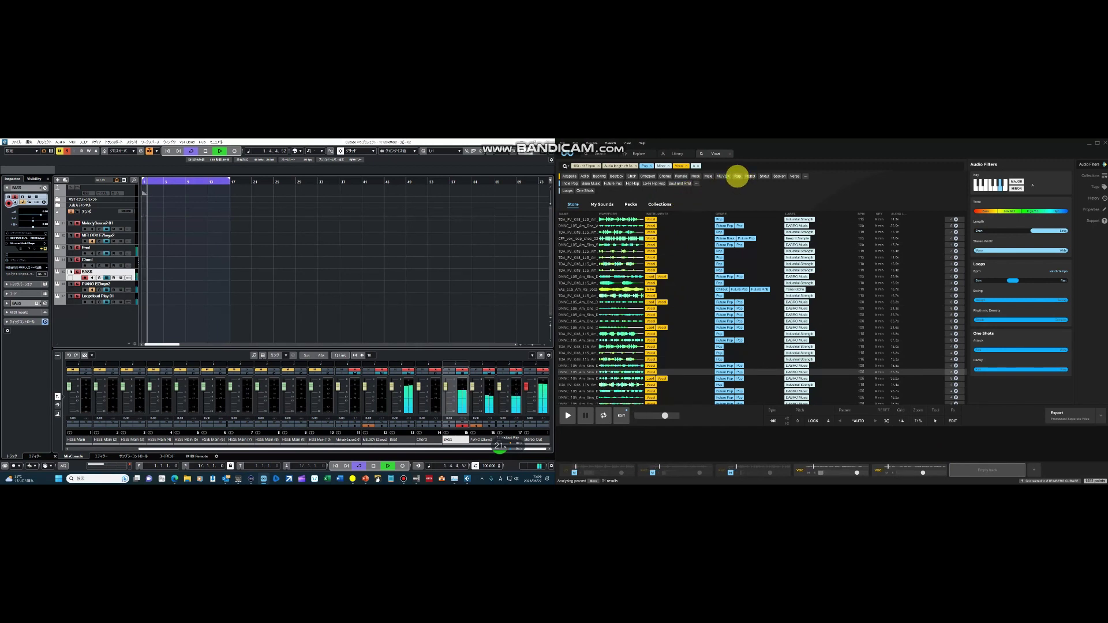
{"action": "left_click", "coordinate": [736, 176]}
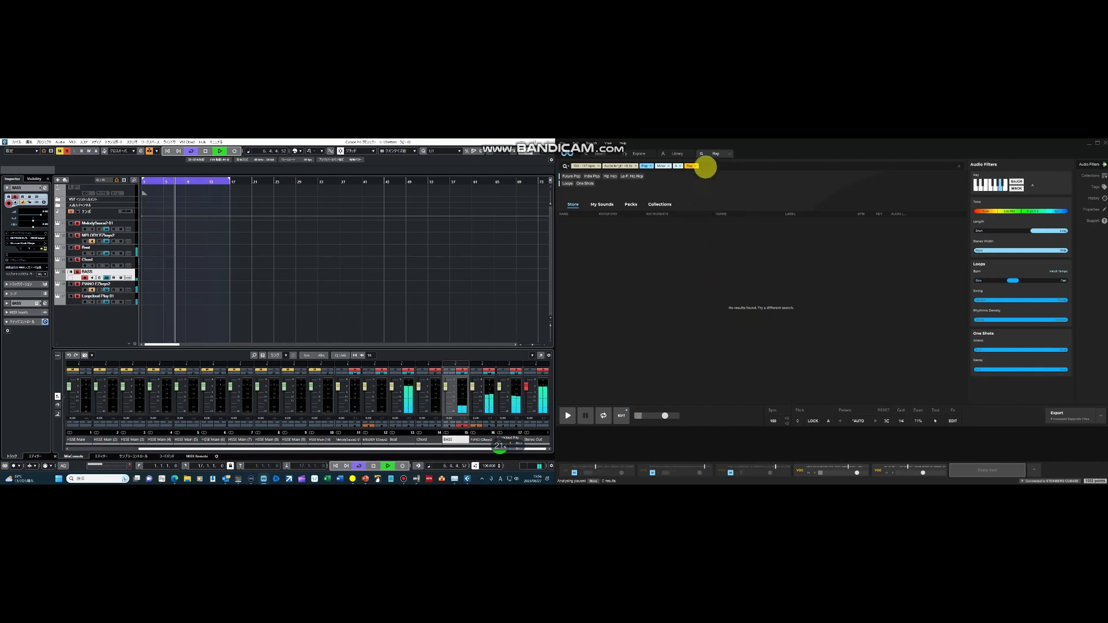
{"action": "left_click", "coordinate": [695, 166]}
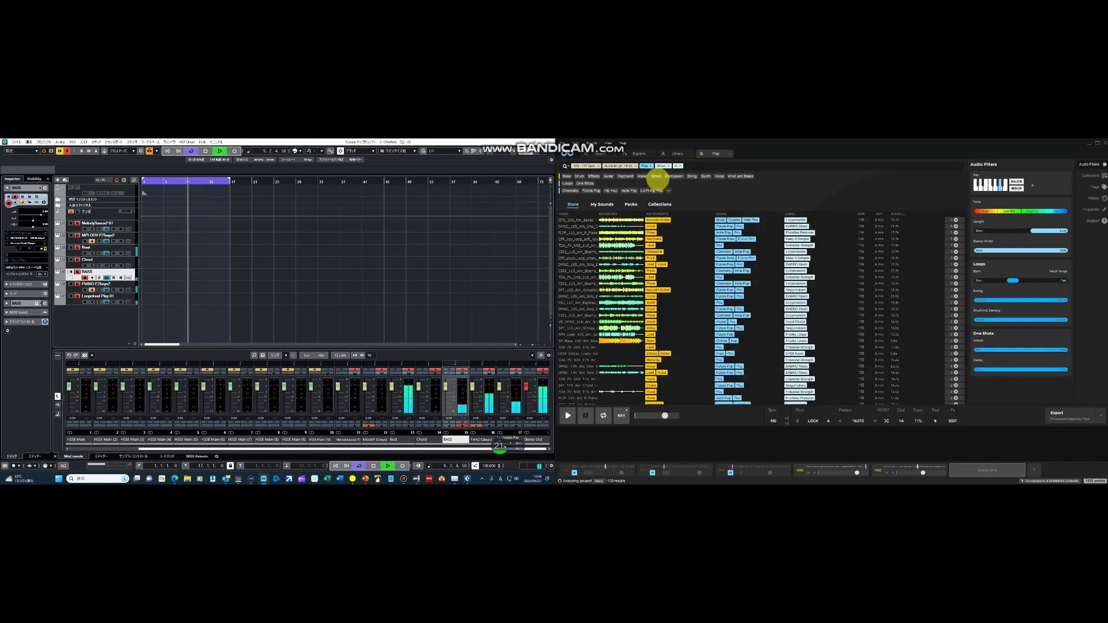
{"action": "left_click", "coordinate": [608, 176]}
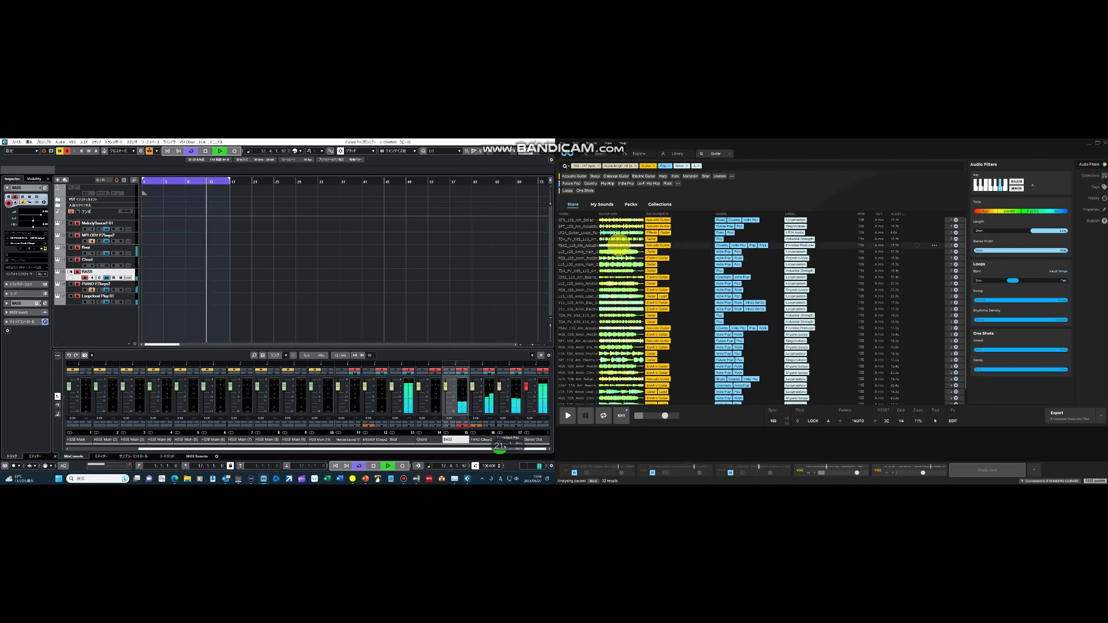
Load an acoustic guitar sample into the new track, lower the track's volume and swap the sample for the Am Ballad loop.
{"action": "left_click", "coordinate": [617, 246]}
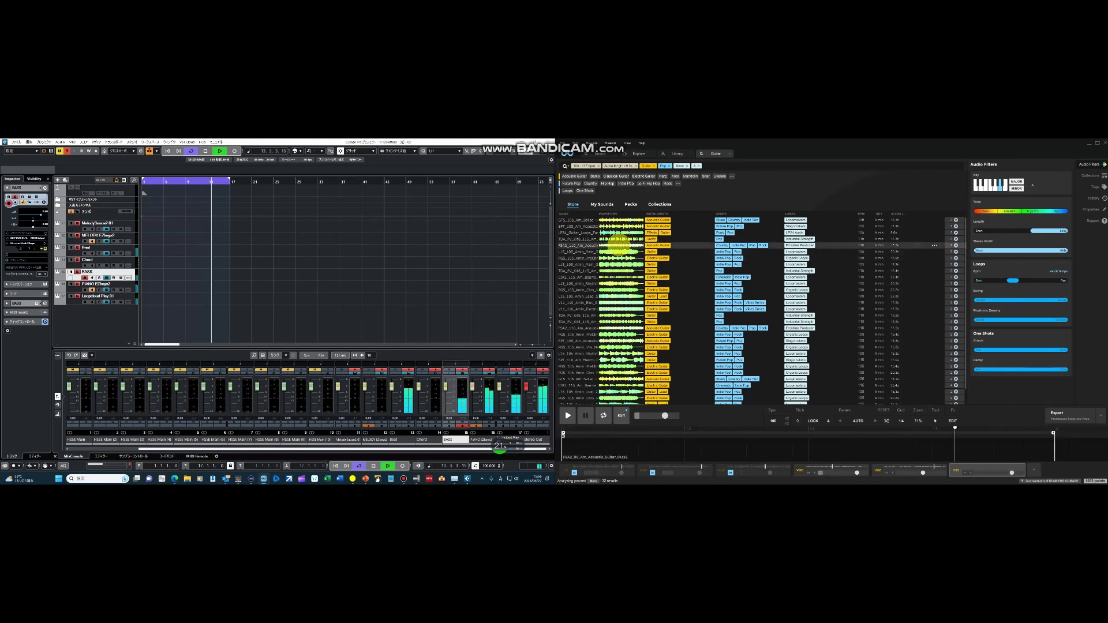
{"action": "left_click_drag", "start_coordinate": [1002, 470], "coordinate": [973, 478]}
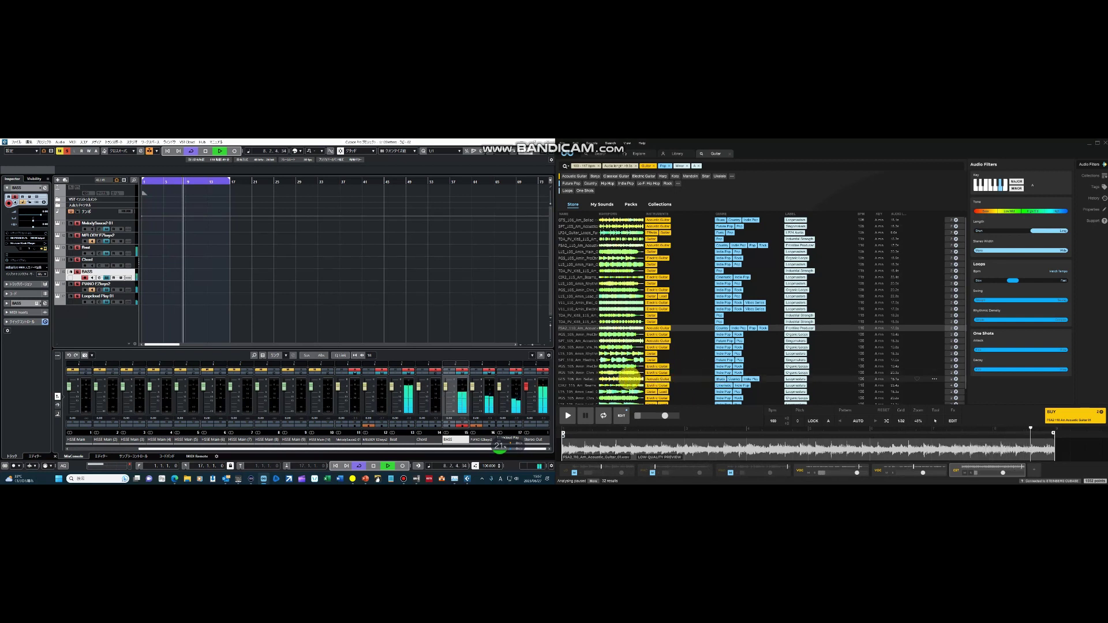
{"action": "left_click", "coordinate": [630, 379]}
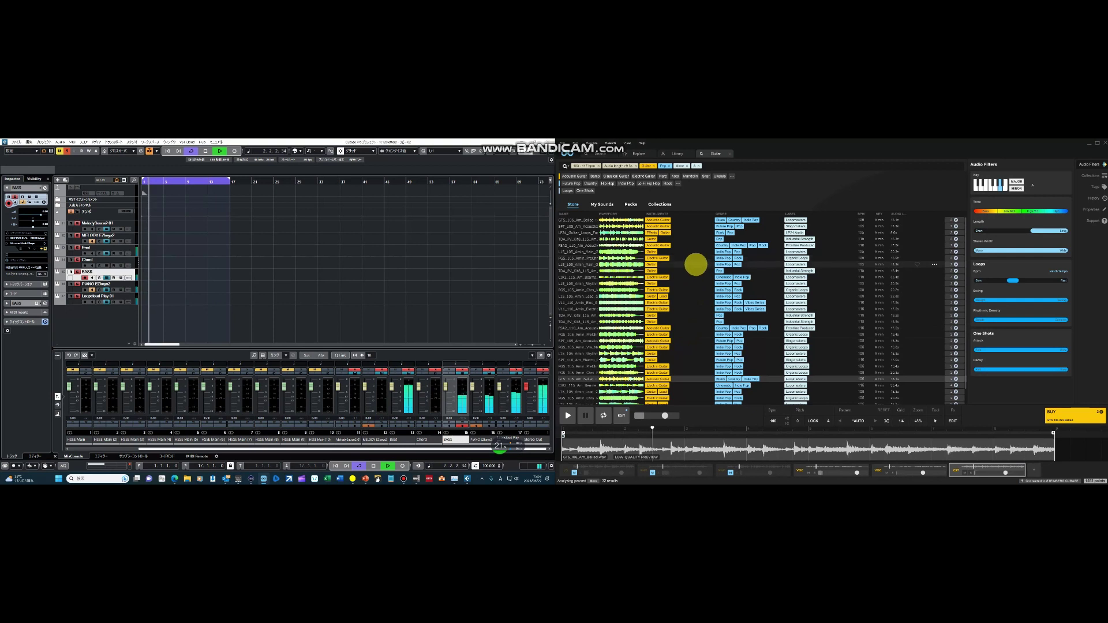
Add another Loopcloud track and load a guitar sample from further down the list into it.
{"action": "scroll", "coordinate": [698, 262], "scroll_direction": "down", "scroll_amount": 5}
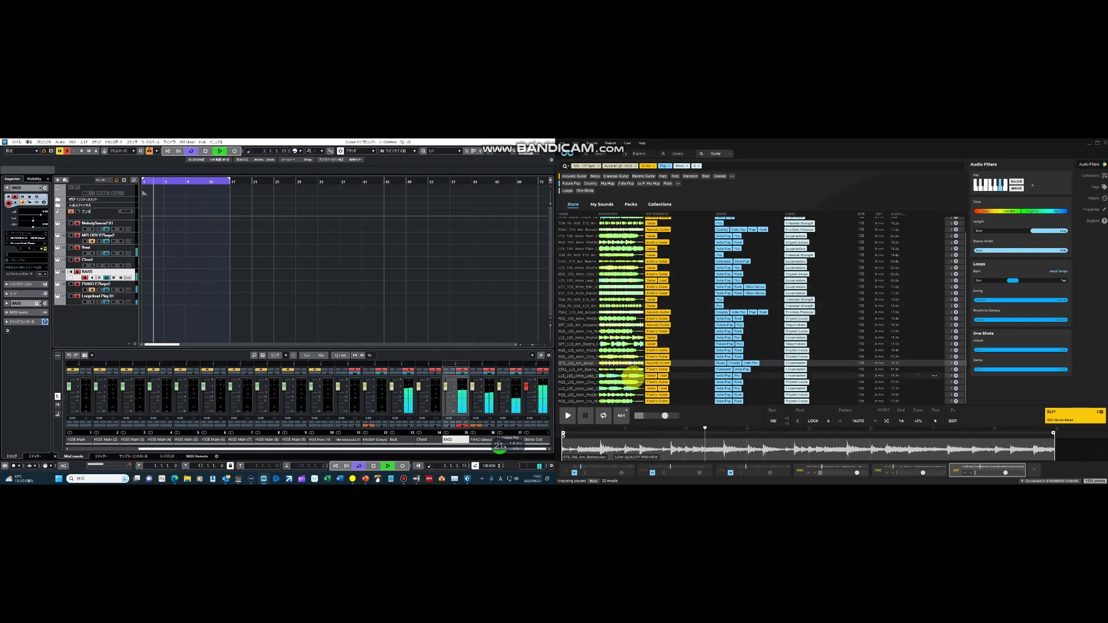
{"action": "left_click", "coordinate": [1036, 471]}
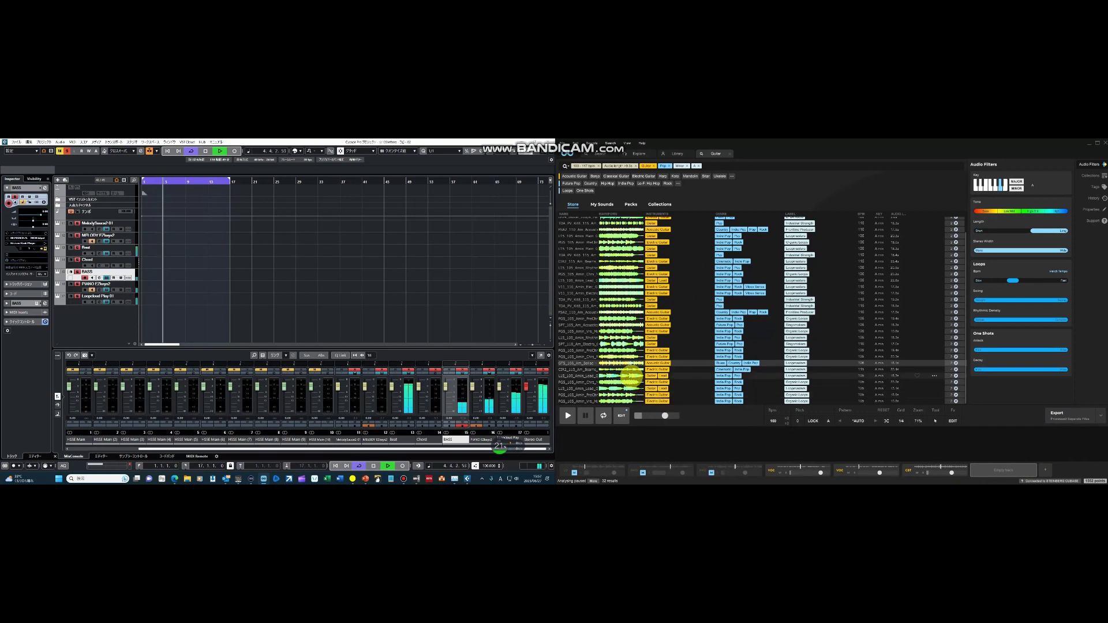
{"action": "left_click", "coordinate": [632, 375]}
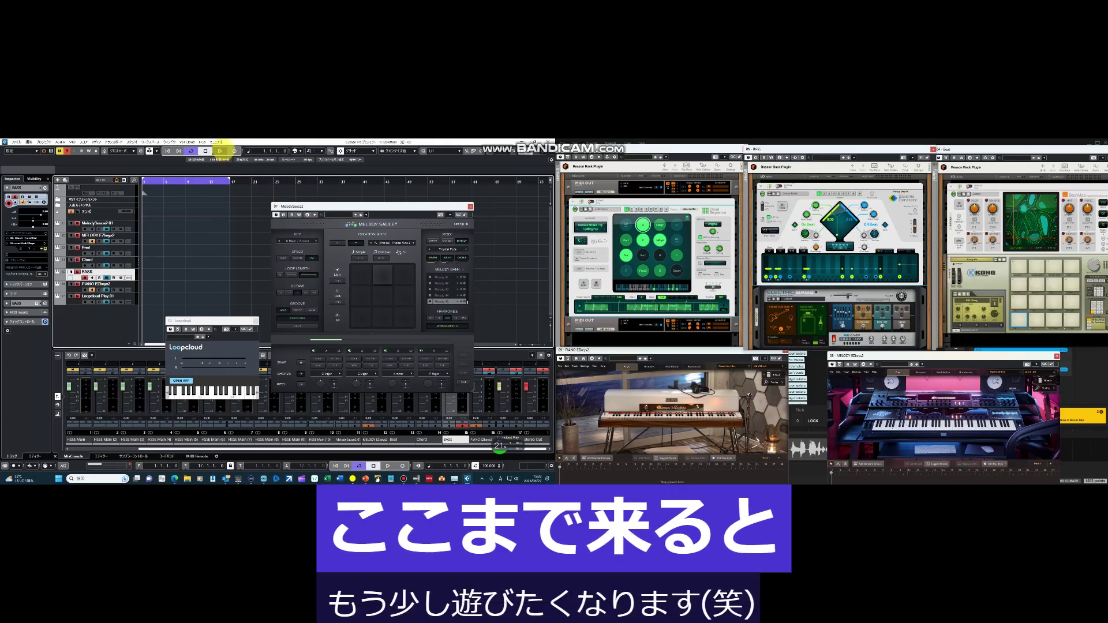
Start Cubase playback and load the Delicate Soul preset from Soul & R&B in the rack's chord sequencer.
{"action": "left_click", "coordinate": [220, 151]}
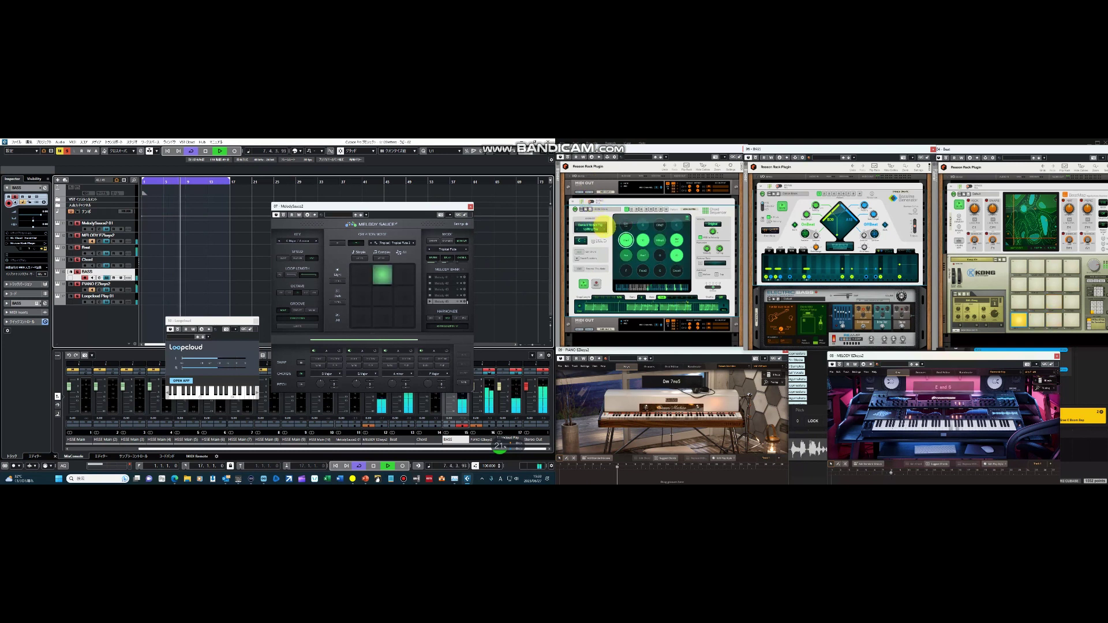
{"action": "left_click", "coordinate": [595, 226]}
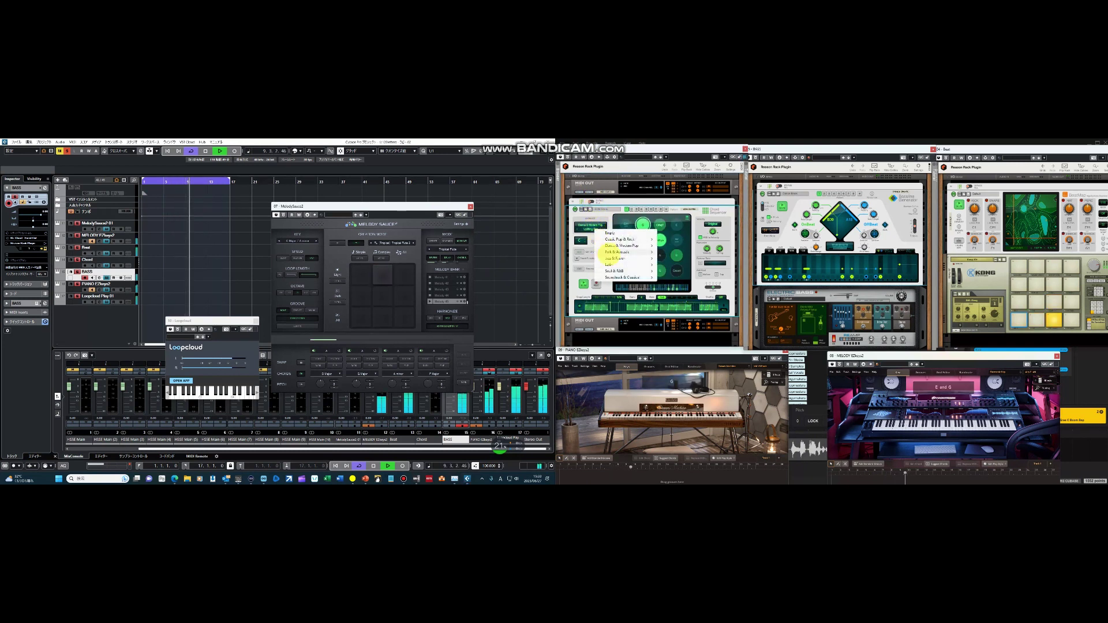
{"action": "mouse_move", "coordinate": [625, 269]}
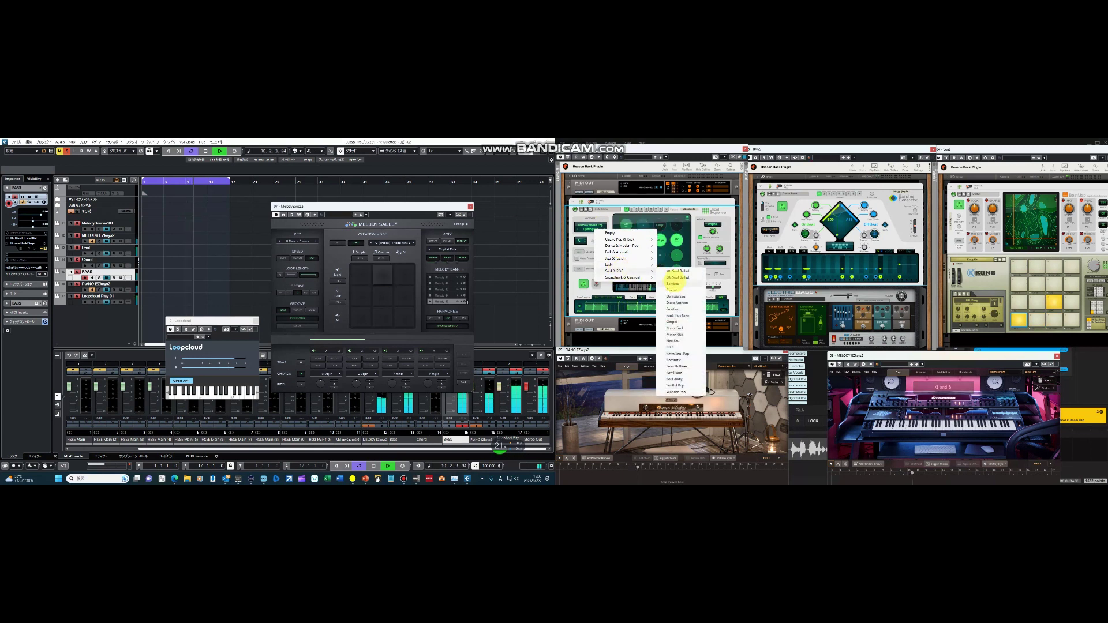
{"action": "left_click", "coordinate": [676, 296]}
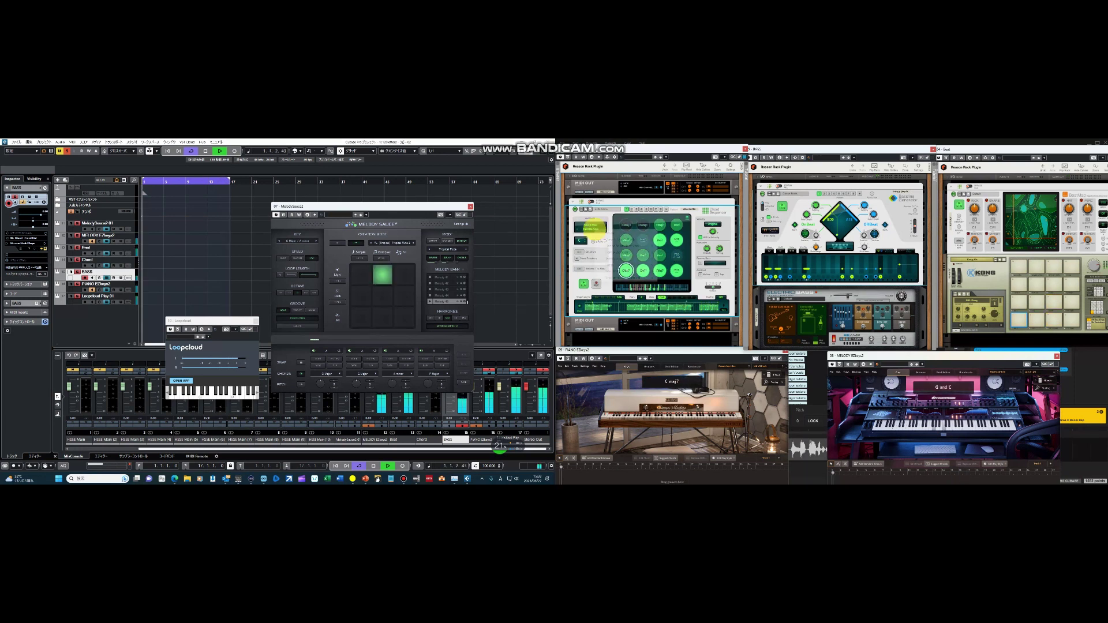
Load the Retro Soul Pop preset from Soul & R&B in the rack's chord sequencer.
{"action": "left_click", "coordinate": [594, 226]}
{"action": "mouse_move", "coordinate": [616, 270]}
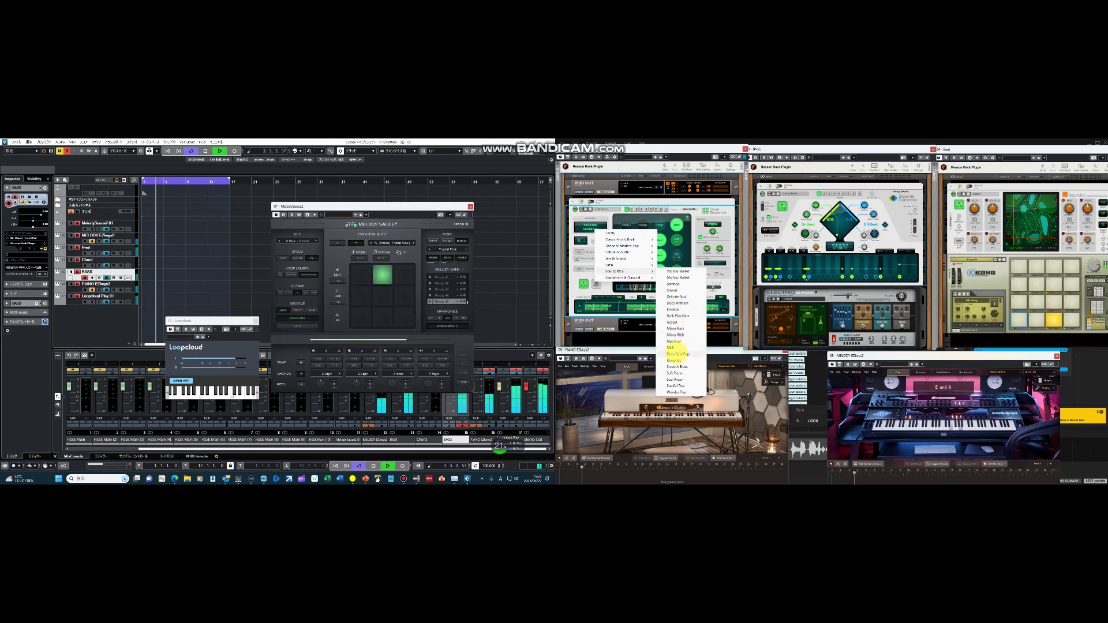
{"action": "left_click", "coordinate": [672, 353]}
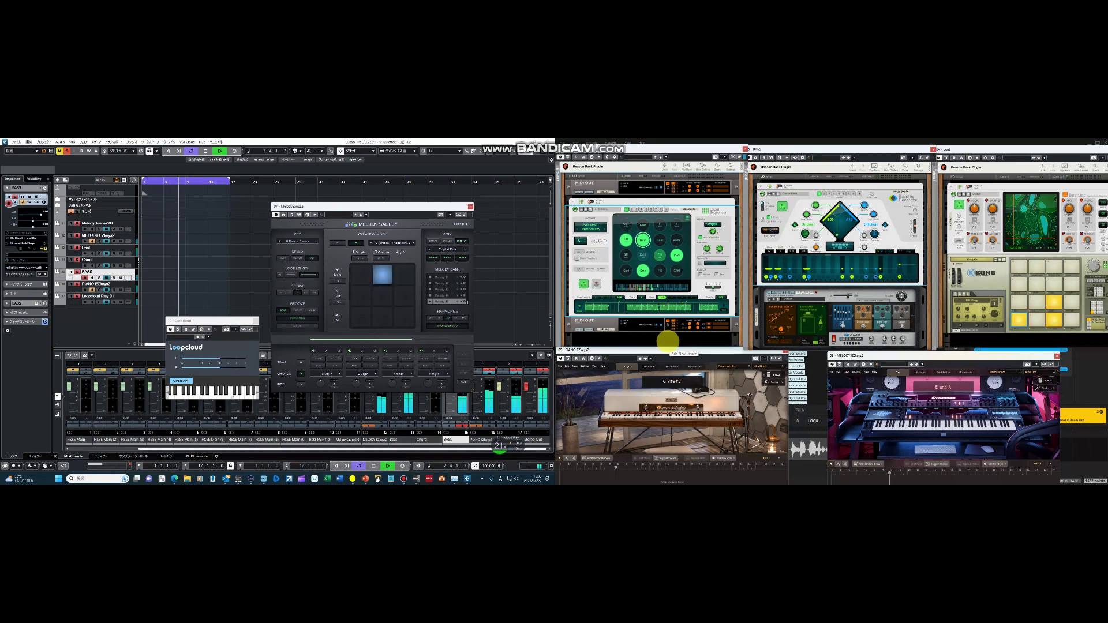
Switch to Loopcloud, try two other vocal samples including the Morning dry verse doubles, and return to the Cubase plugin windows.
{"action": "left_click", "coordinate": [1081, 390]}
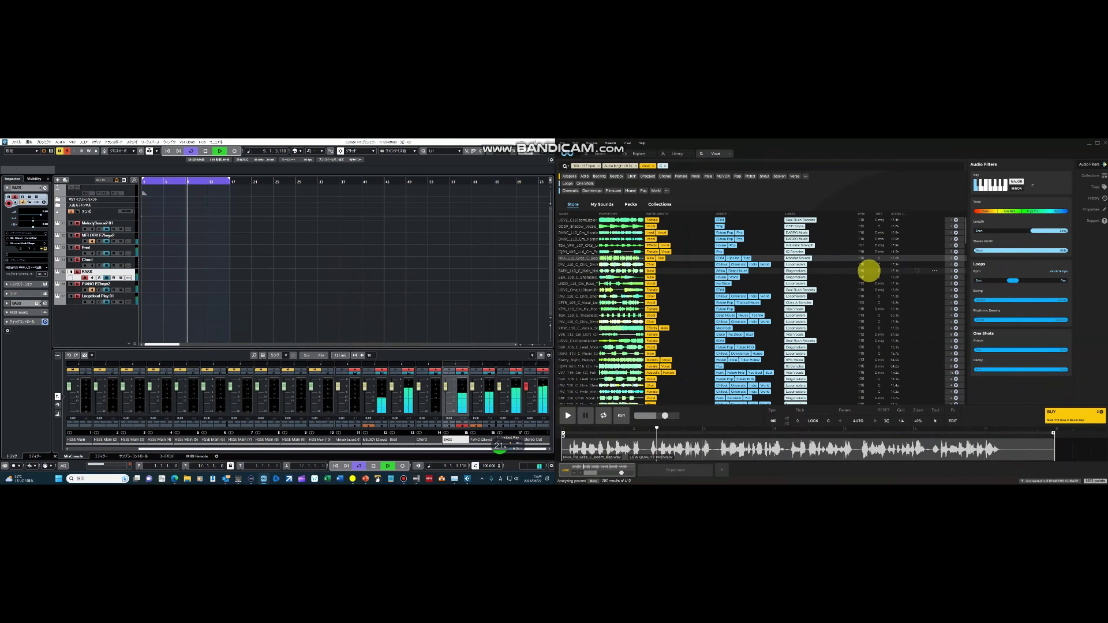
{"action": "left_click", "coordinate": [834, 251]}
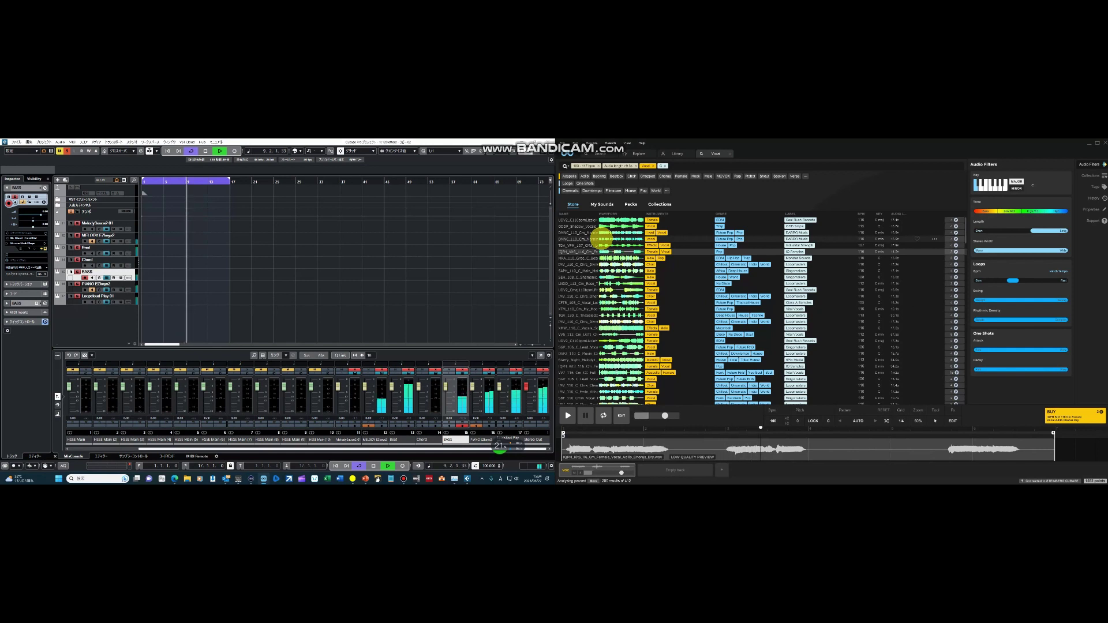
{"action": "left_click", "coordinate": [603, 238]}
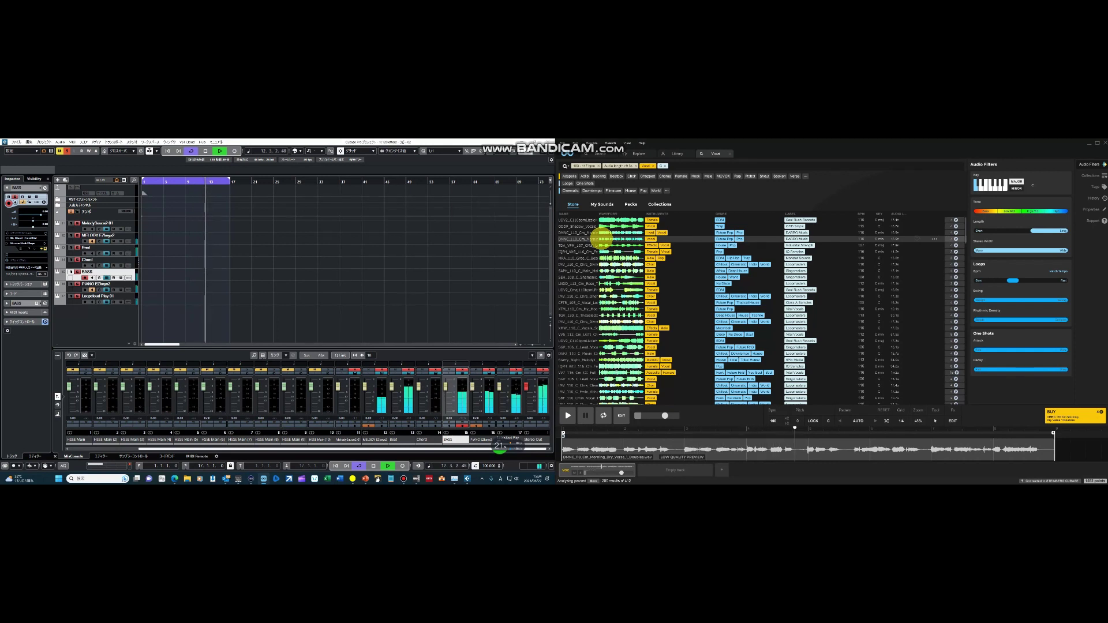
{"action": "left_click", "coordinate": [344, 277]}
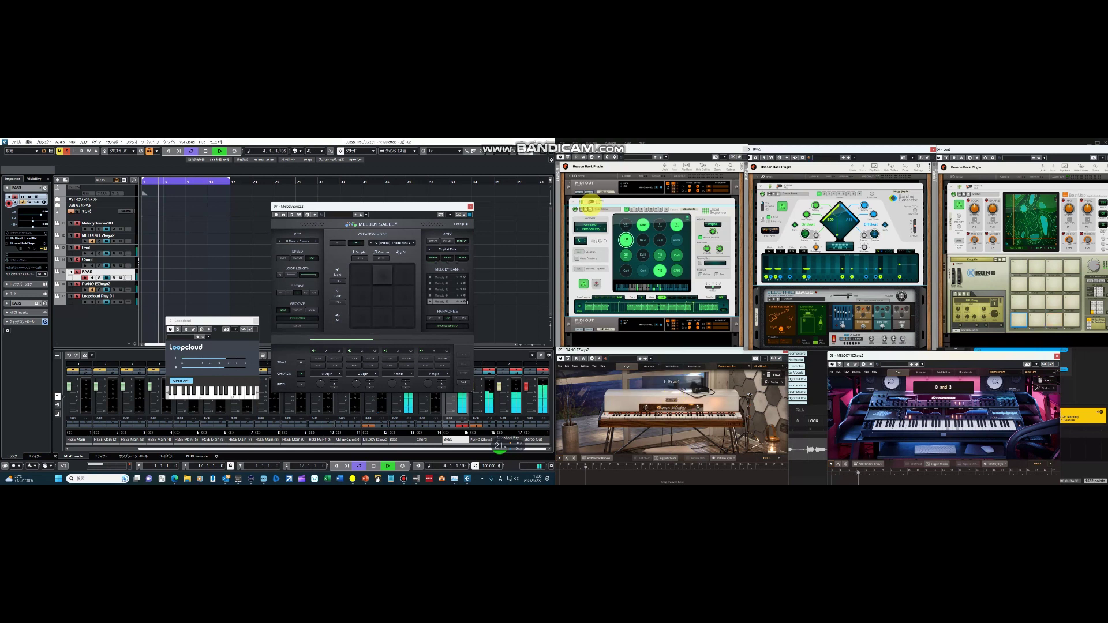
Load a Soundtrack & Classical preset in the chord sequencer and replace it with the third preset from Soul & R&B.
{"action": "left_click", "coordinate": [596, 228]}
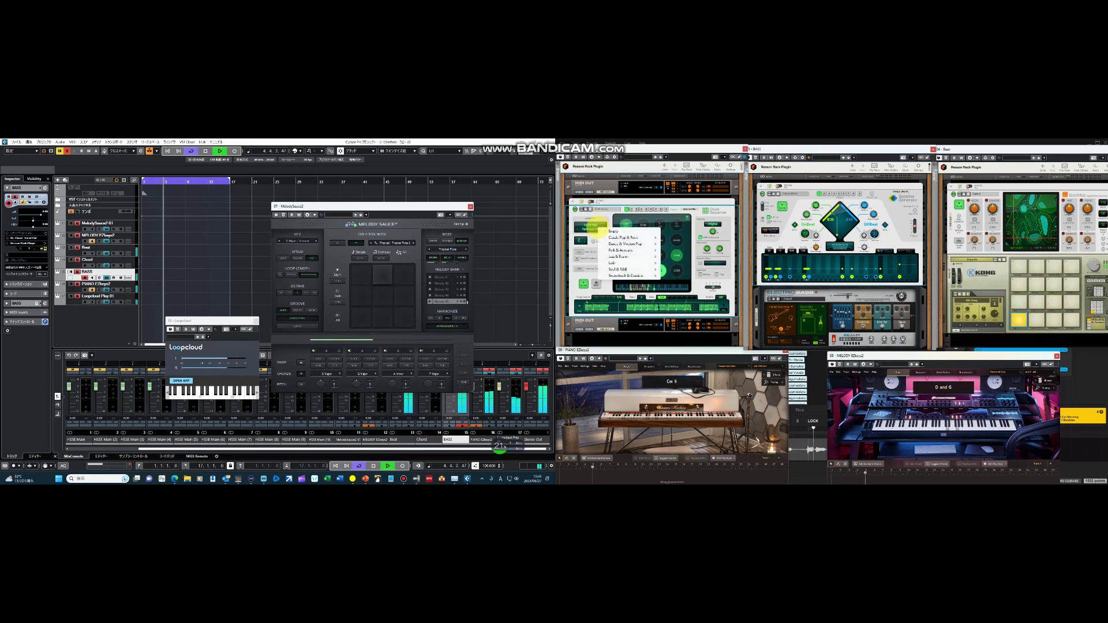
{"action": "mouse_move", "coordinate": [625, 273]}
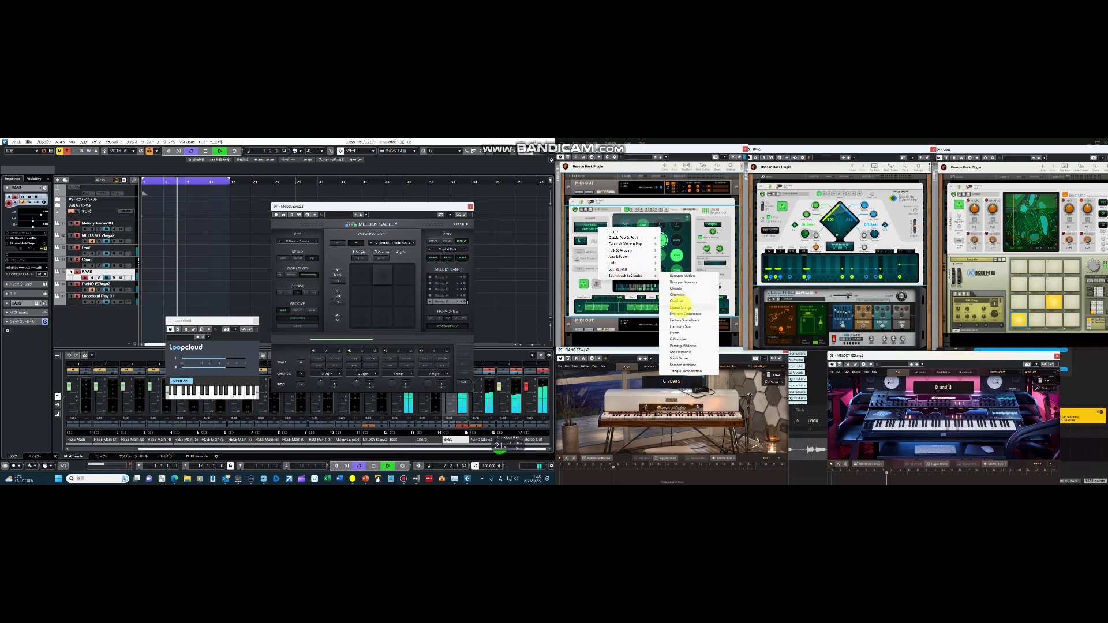
{"action": "left_click", "coordinate": [680, 307]}
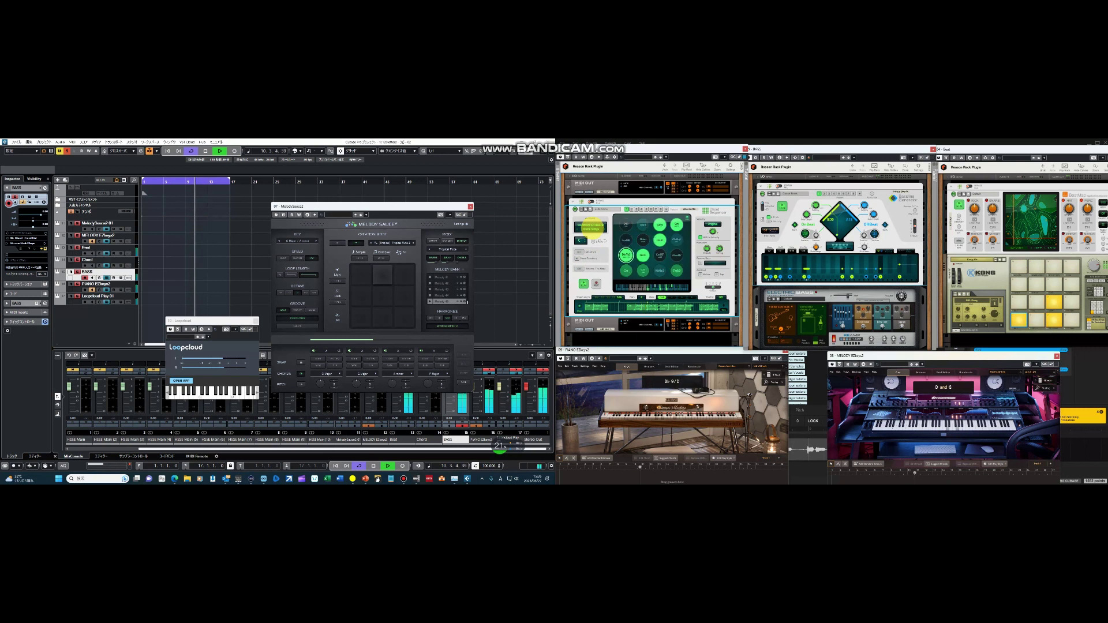
{"action": "left_click", "coordinate": [591, 227]}
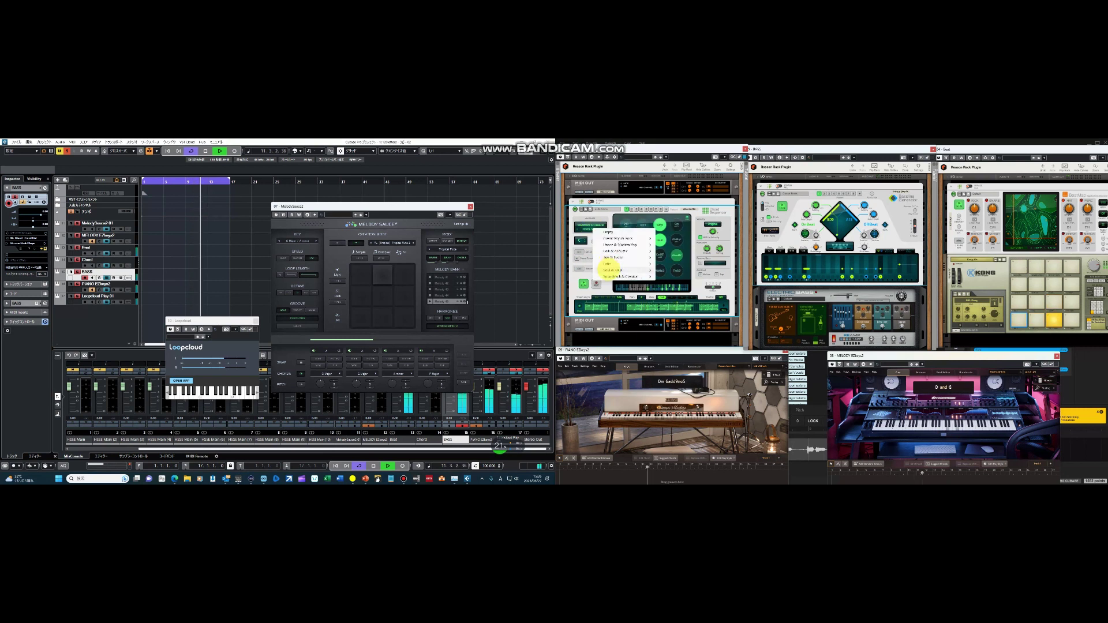
{"action": "mouse_move", "coordinate": [647, 271]}
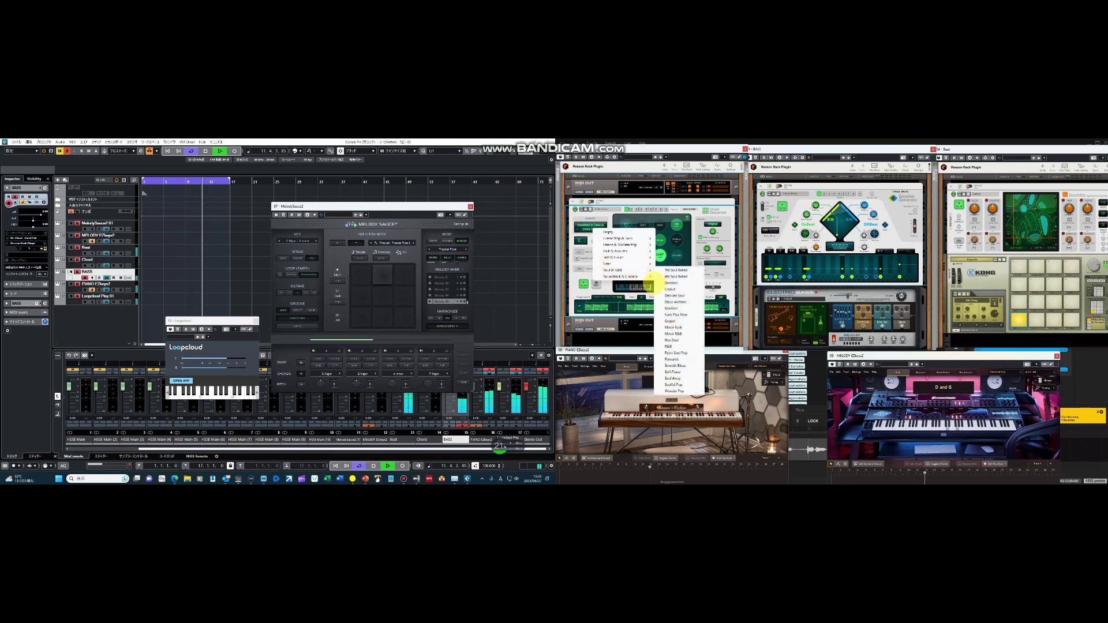
{"action": "left_click", "coordinate": [670, 283]}
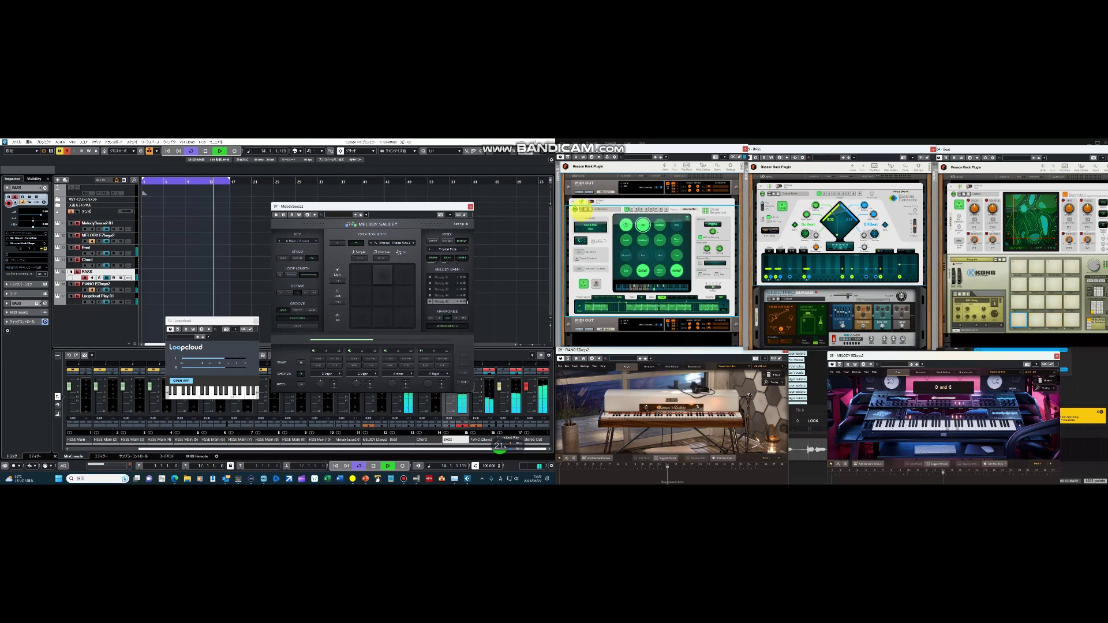
Switch the chord sequencer through two more patches and trigger a chord pad in its upper row.
{"action": "left_click", "coordinate": [580, 210]}
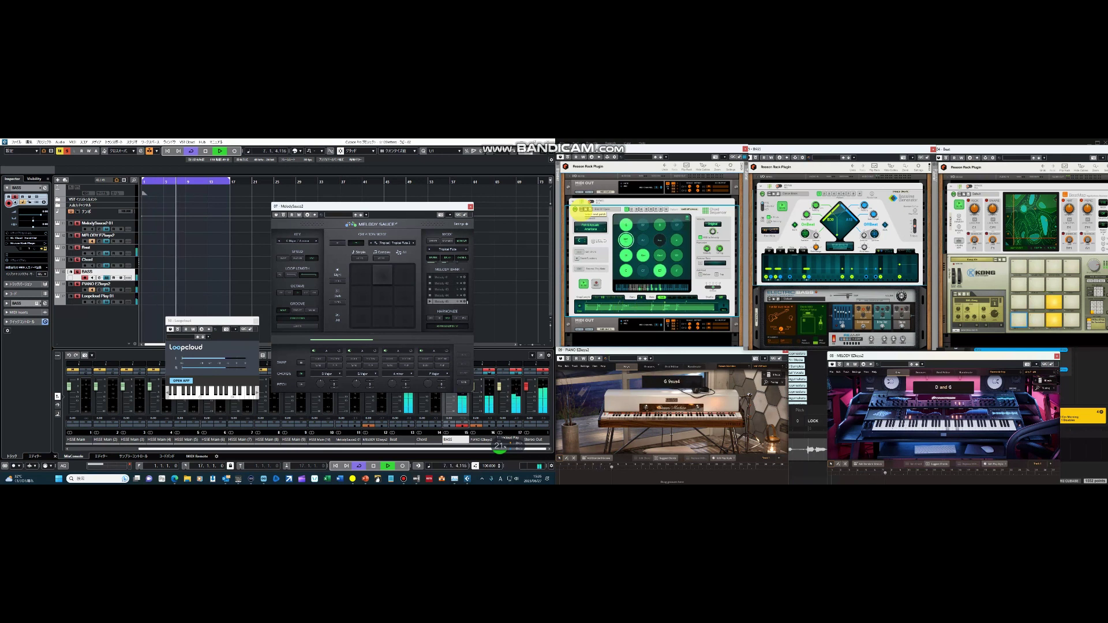
{"action": "left_click", "coordinate": [575, 209]}
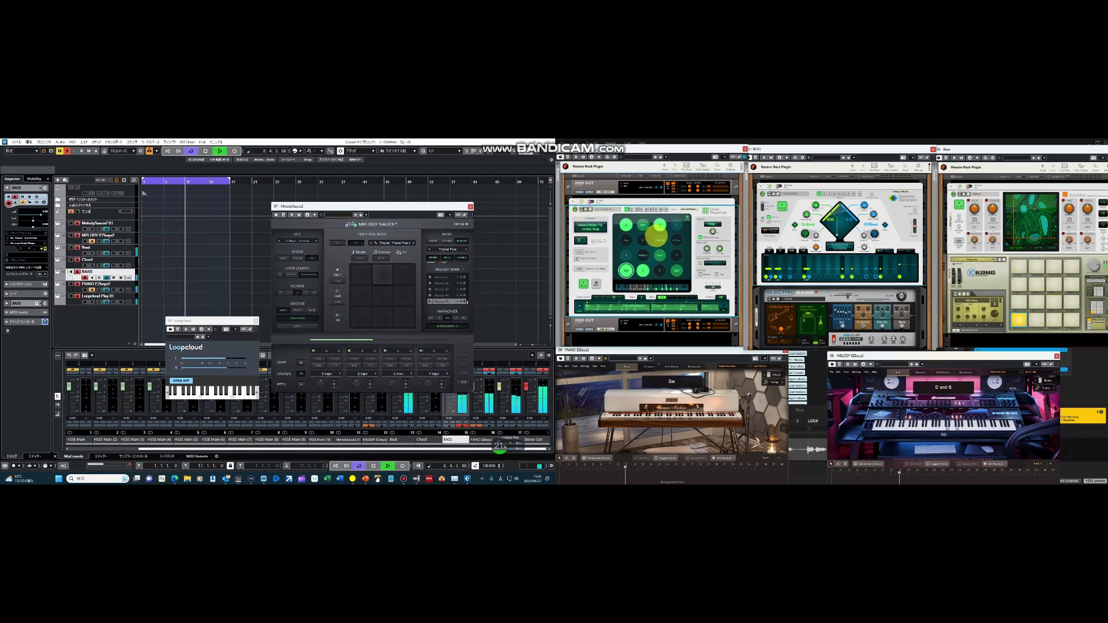
{"action": "left_click", "coordinate": [659, 225]}
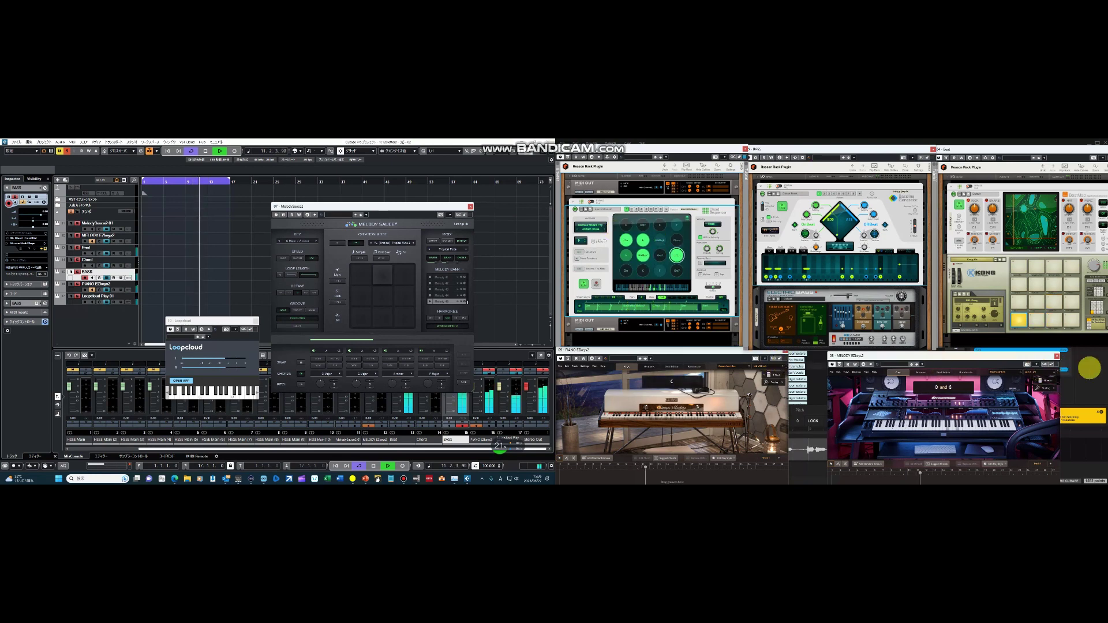
Filter the Loopcloud vocals by the key of F and load a female vocal from further down the list.
{"action": "left_click", "coordinate": [1090, 369]}
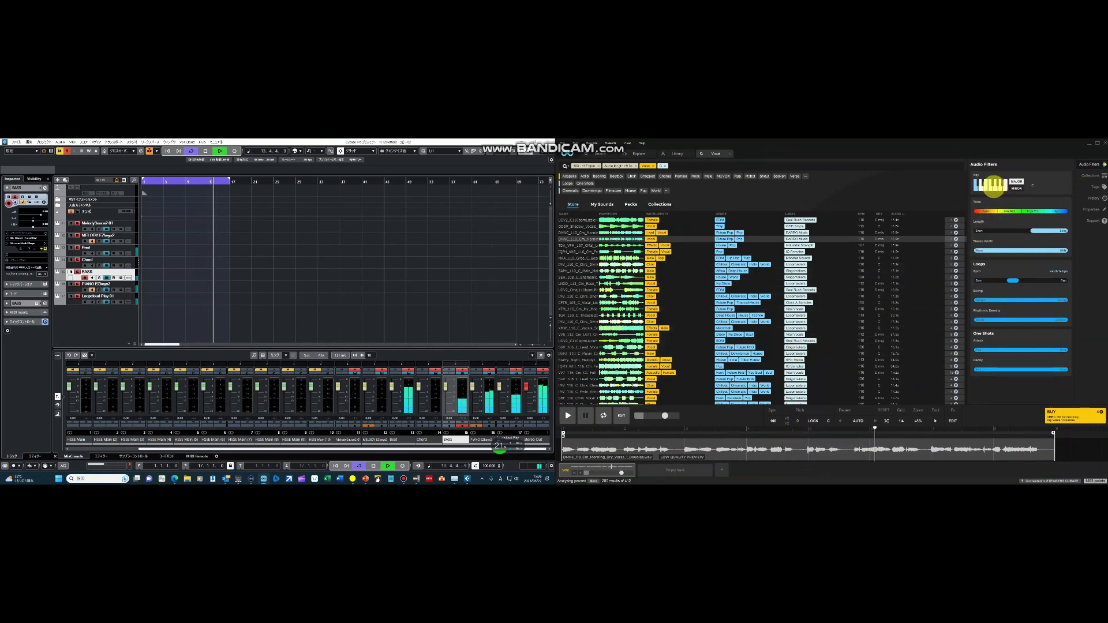
{"action": "left_click", "coordinate": [990, 188]}
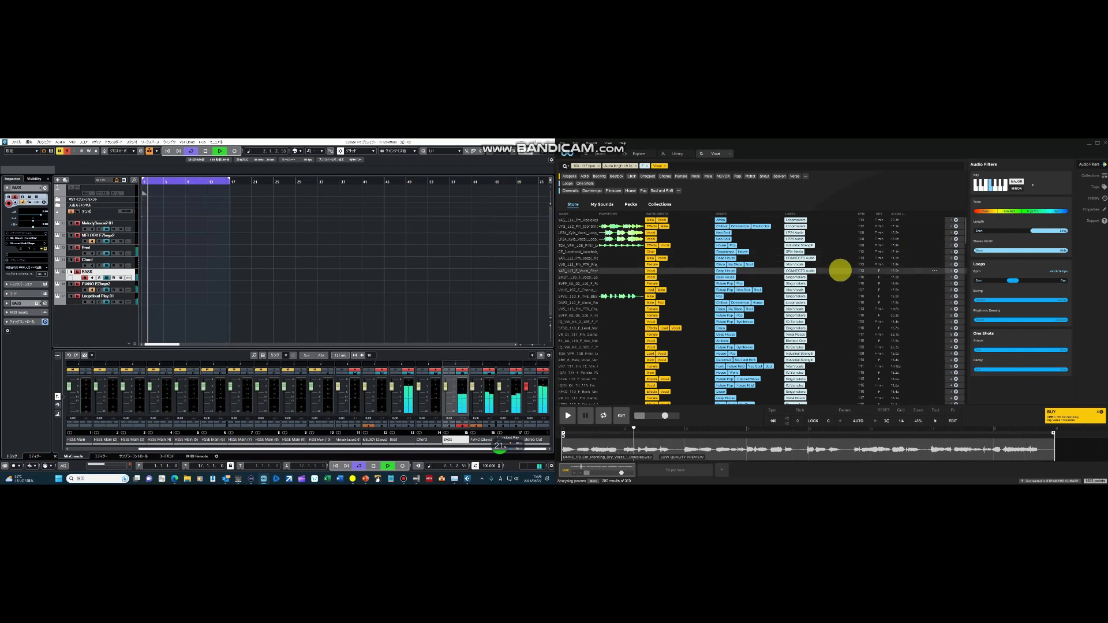
{"action": "left_click", "coordinate": [629, 296]}
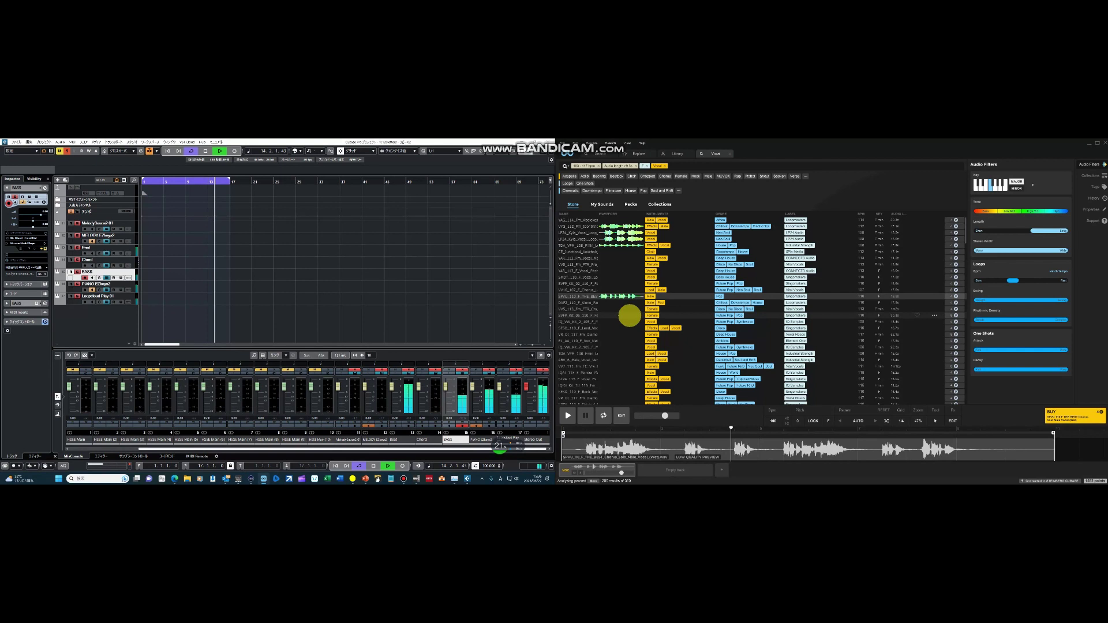
{"action": "scroll", "coordinate": [629, 315], "scroll_direction": "down", "scroll_amount": 5}
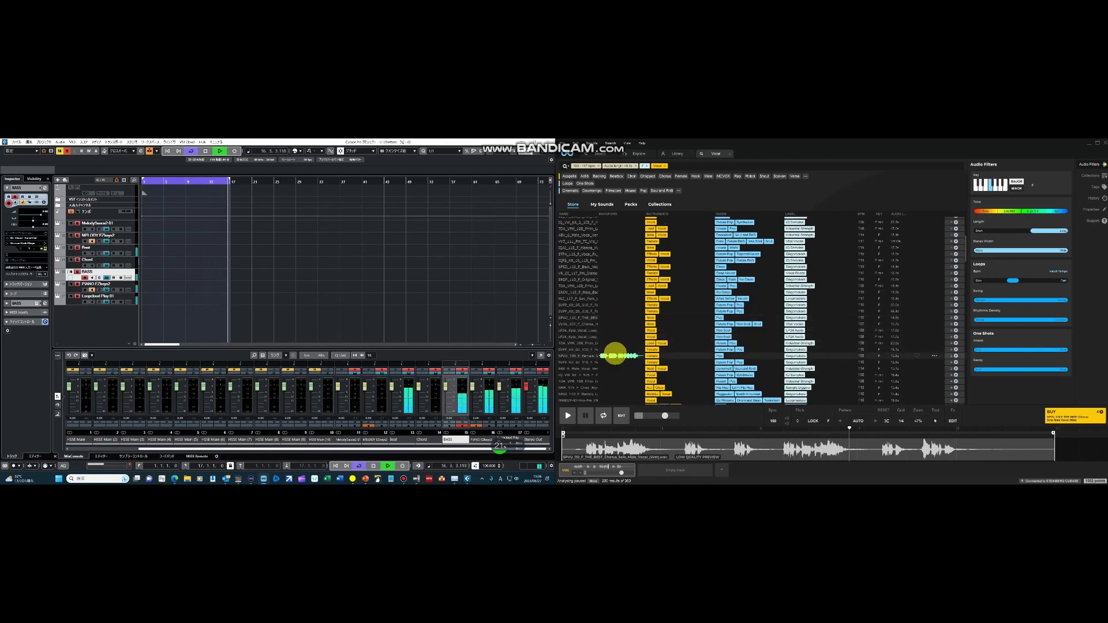
{"action": "left_click", "coordinate": [615, 355]}
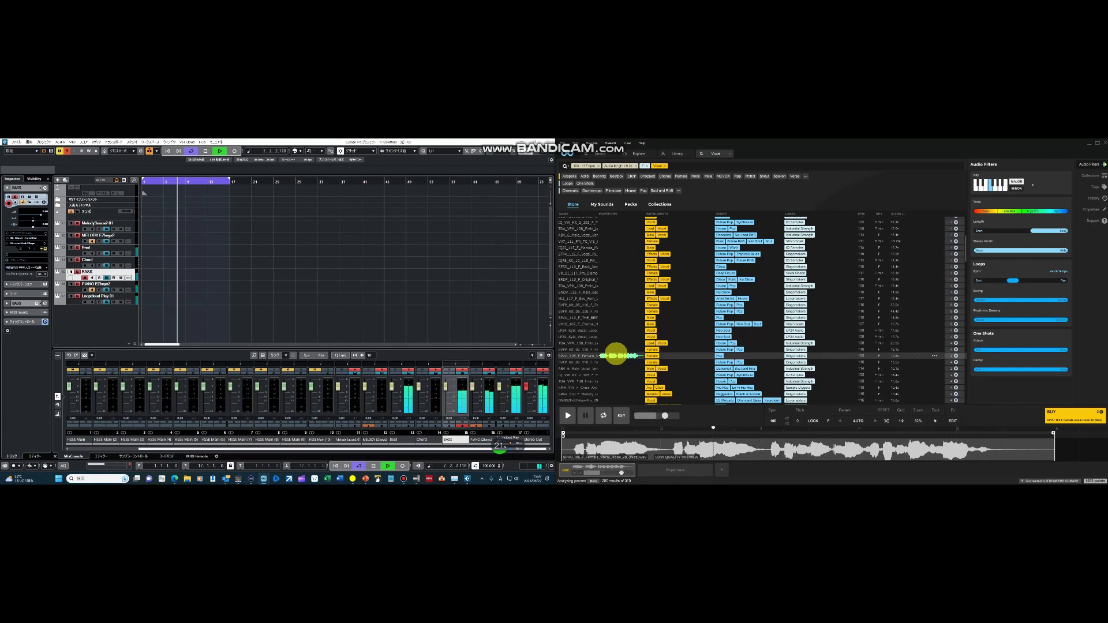
Bring the Cubase plugin windows forward and choose a different key in MelodySauce2.
{"action": "left_click", "coordinate": [490, 275]}
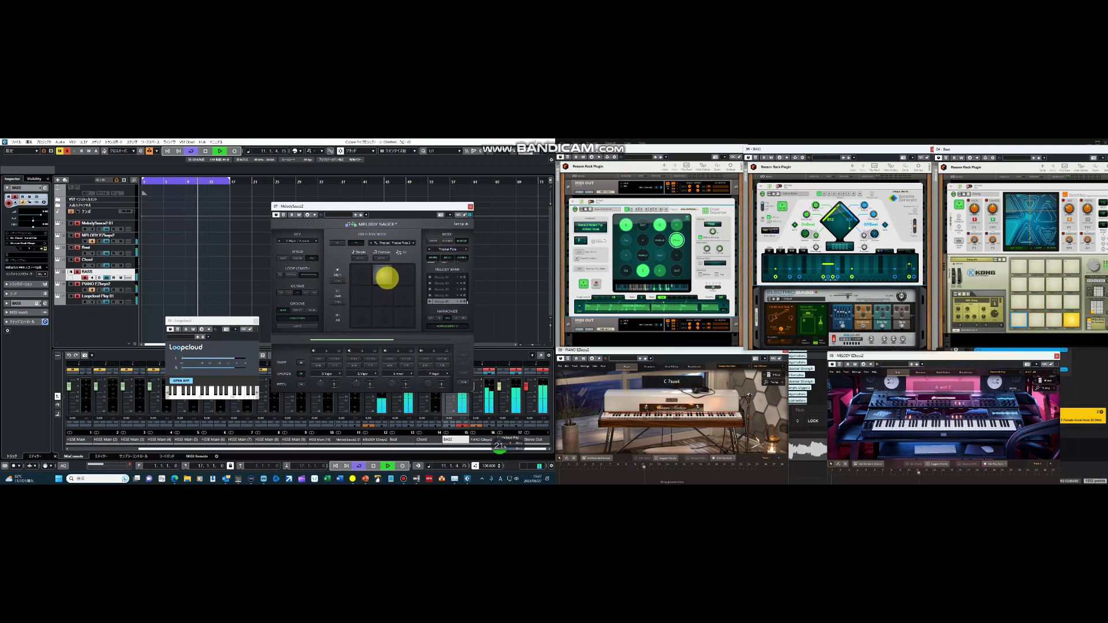
{"action": "left_click", "coordinate": [297, 240]}
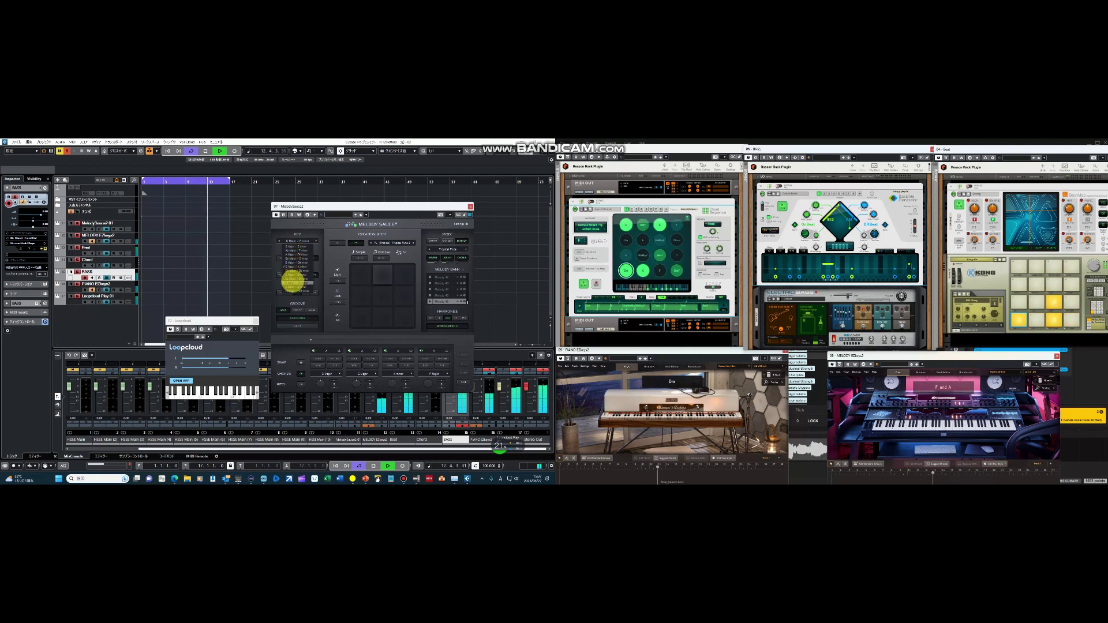
{"action": "left_click", "coordinate": [292, 285]}
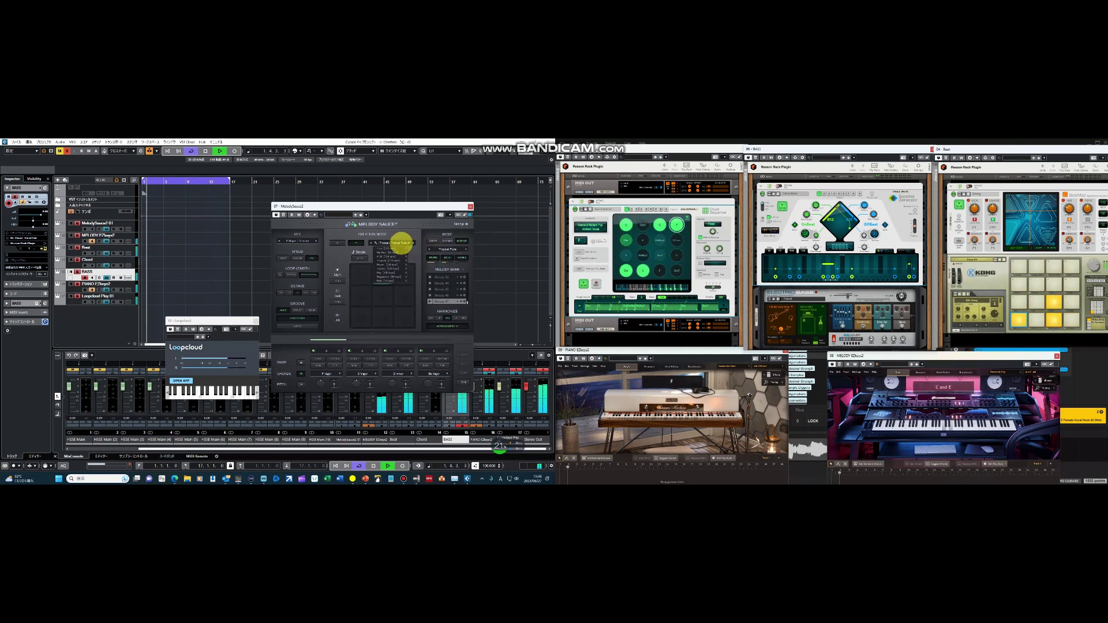
Load a creation mode preset from MelodySauce2's last preset category and generate a melody on the lower-middle pad.
{"action": "left_click", "coordinate": [401, 243]}
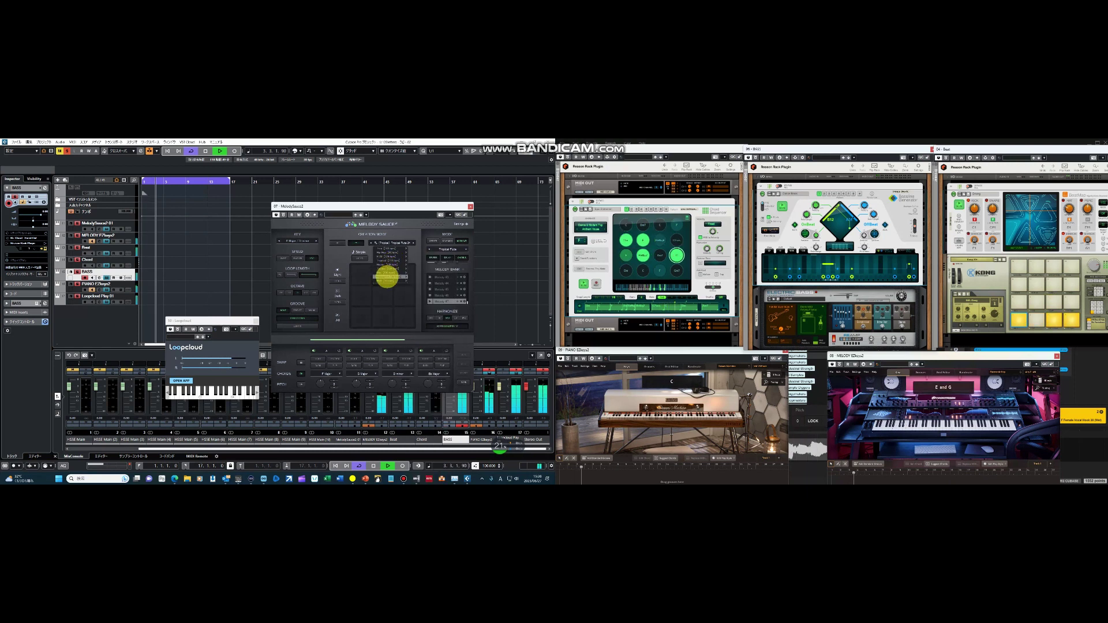
{"action": "mouse_move", "coordinate": [385, 281]}
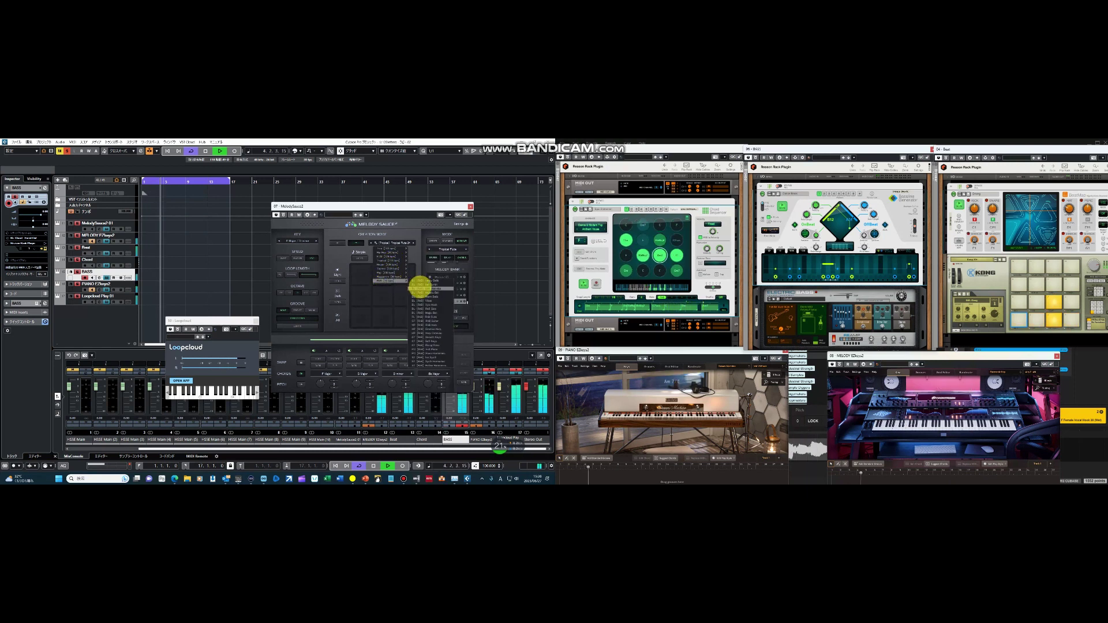
{"action": "left_click", "coordinate": [420, 287]}
{"action": "left_click", "coordinate": [389, 294]}
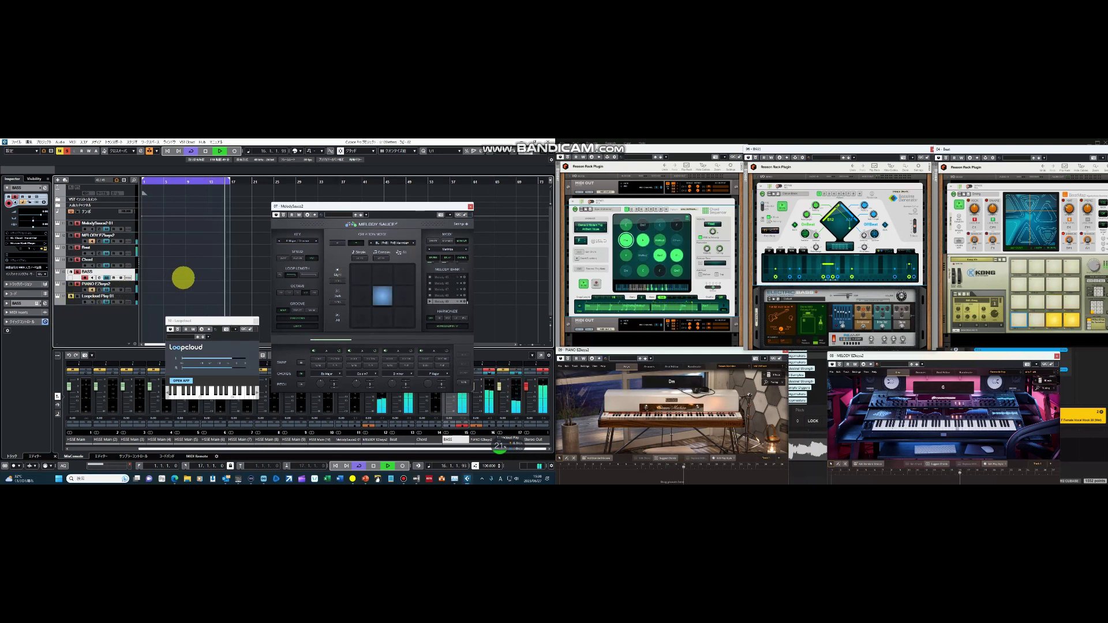
Advance MelodySauce2 to further presets, generating a new melody, and move the MELODY EZkeys2 window up to uncover its lower part.
{"action": "left_click", "coordinate": [413, 242]}
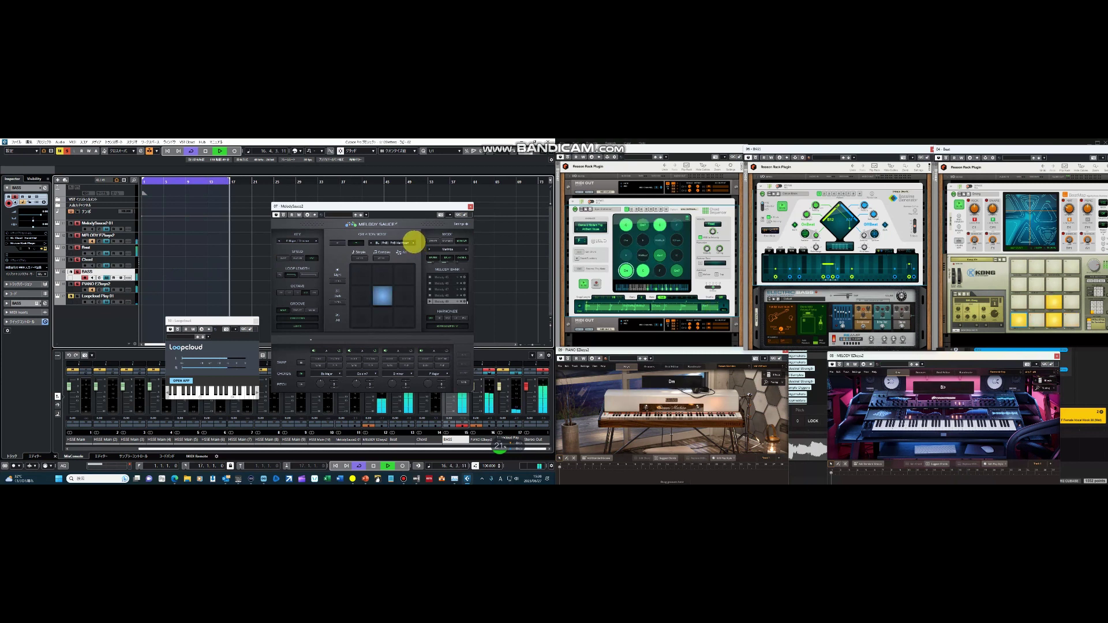
{"action": "left_click", "coordinate": [383, 296]}
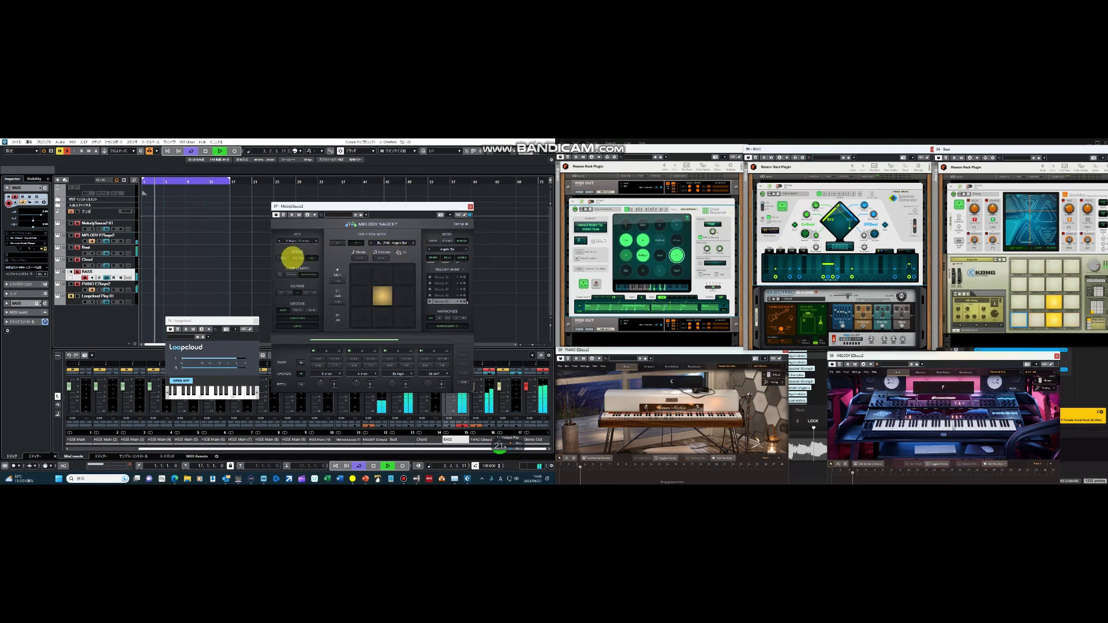
{"action": "left_click", "coordinate": [412, 243]}
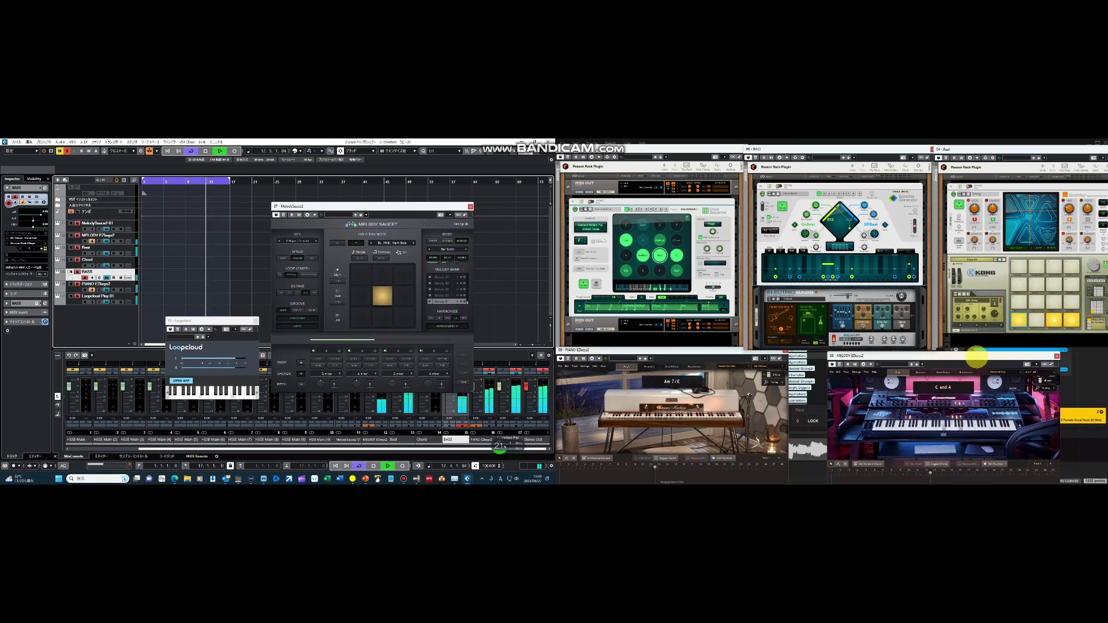
{"action": "left_click_drag", "start_coordinate": [978, 363], "coordinate": [980, 330]}
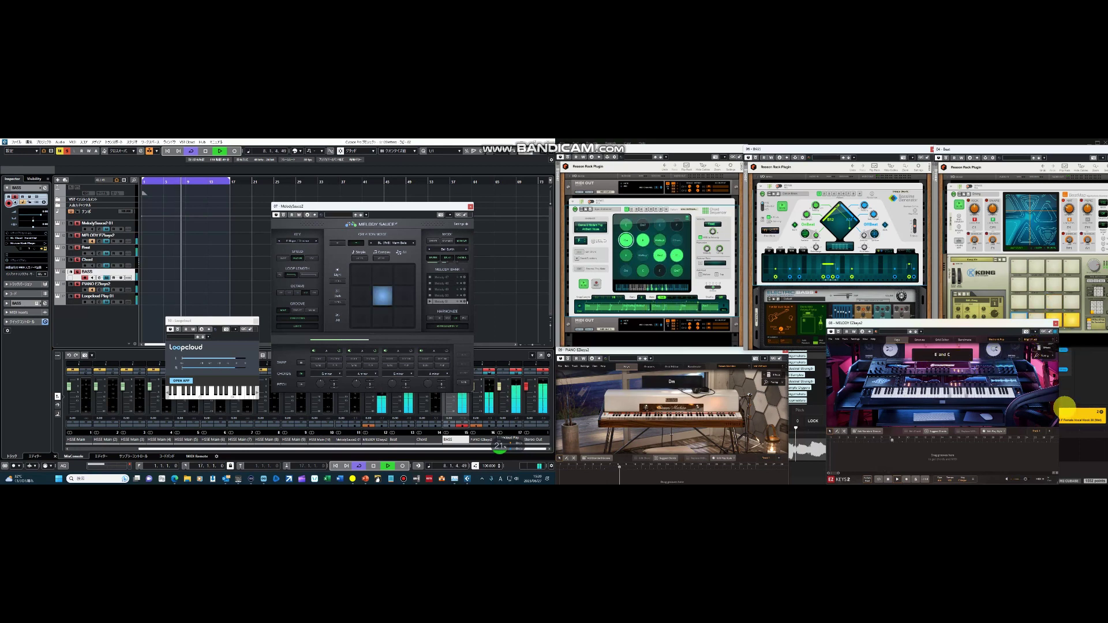
Switch to Loopcloud and audition the next two vocals below the loaded one, ending on the main vocal verse.
{"action": "left_click", "coordinate": [1081, 450]}
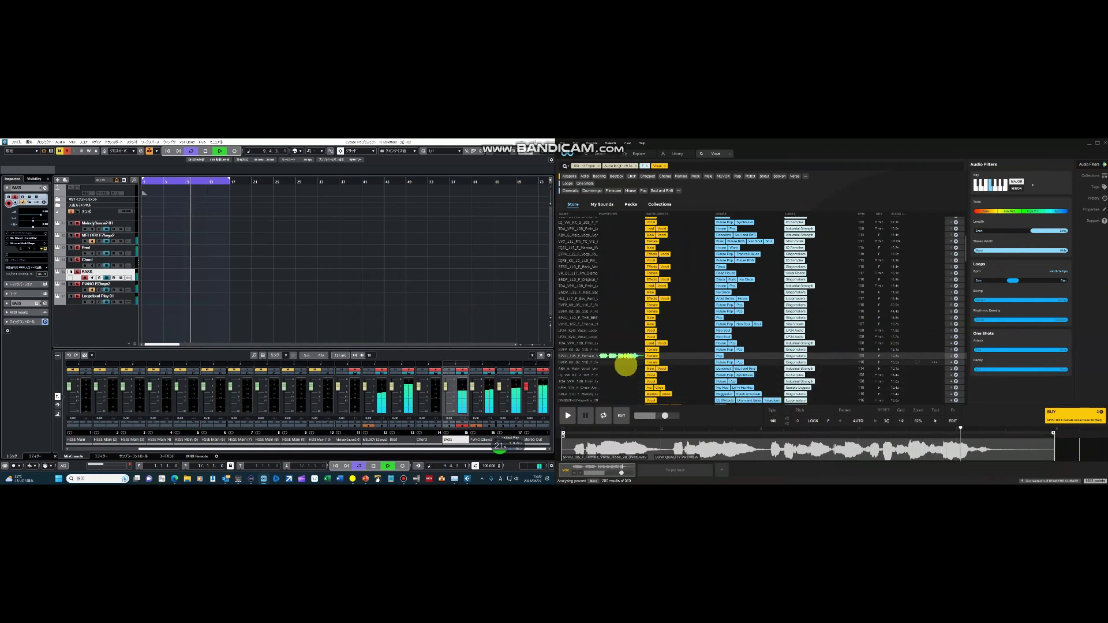
{"action": "left_click", "coordinate": [625, 362]}
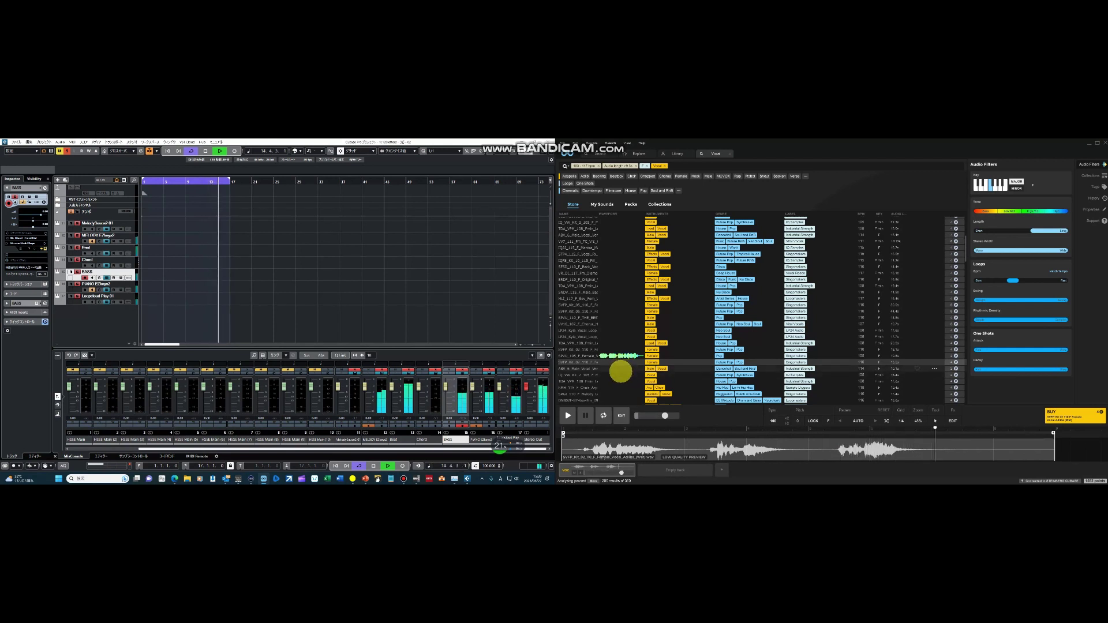
{"action": "left_click", "coordinate": [620, 370]}
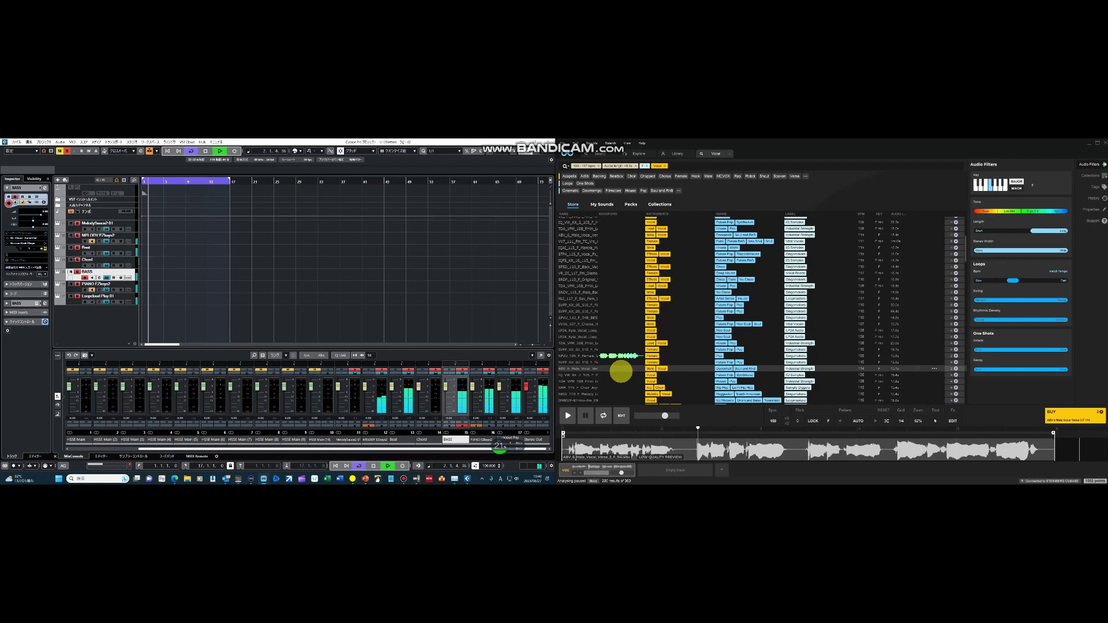
Audition a vocal chops loop and a male lead vocal further down the Loopcloud results.
{"action": "scroll", "coordinate": [621, 371], "scroll_direction": "down", "scroll_amount": 3}
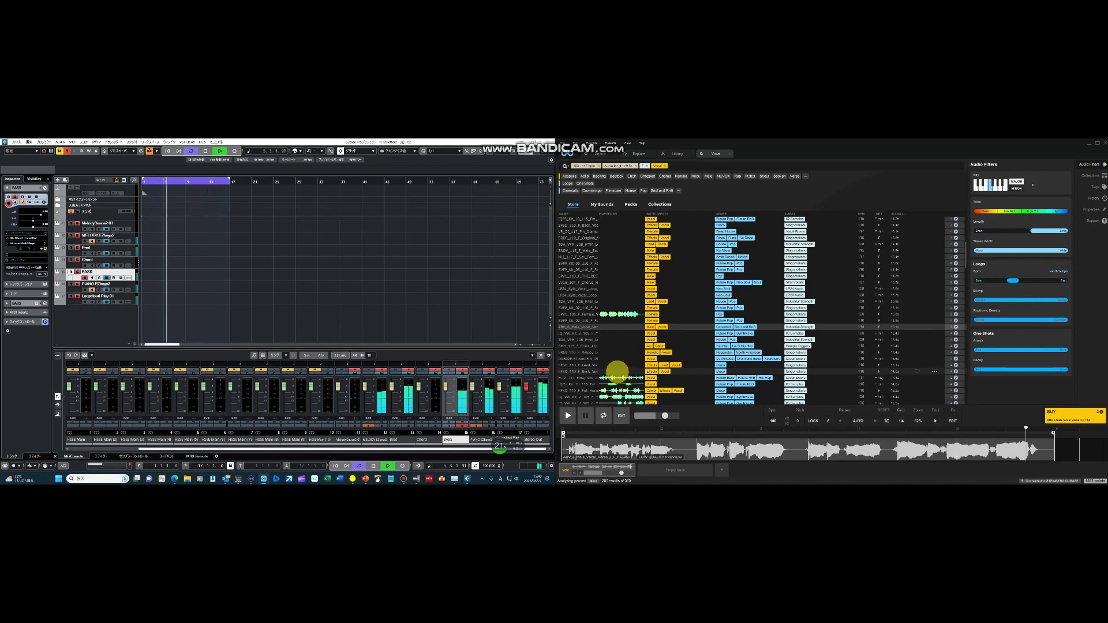
{"action": "scroll", "coordinate": [616, 373], "scroll_direction": "down", "scroll_amount": 2}
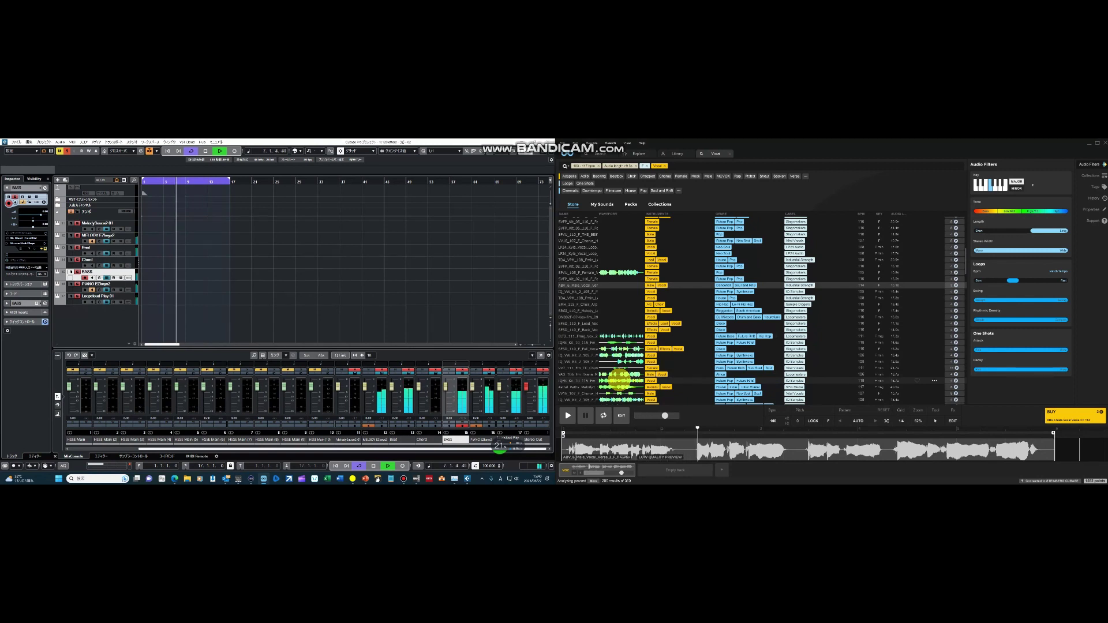
{"action": "left_click", "coordinate": [620, 379]}
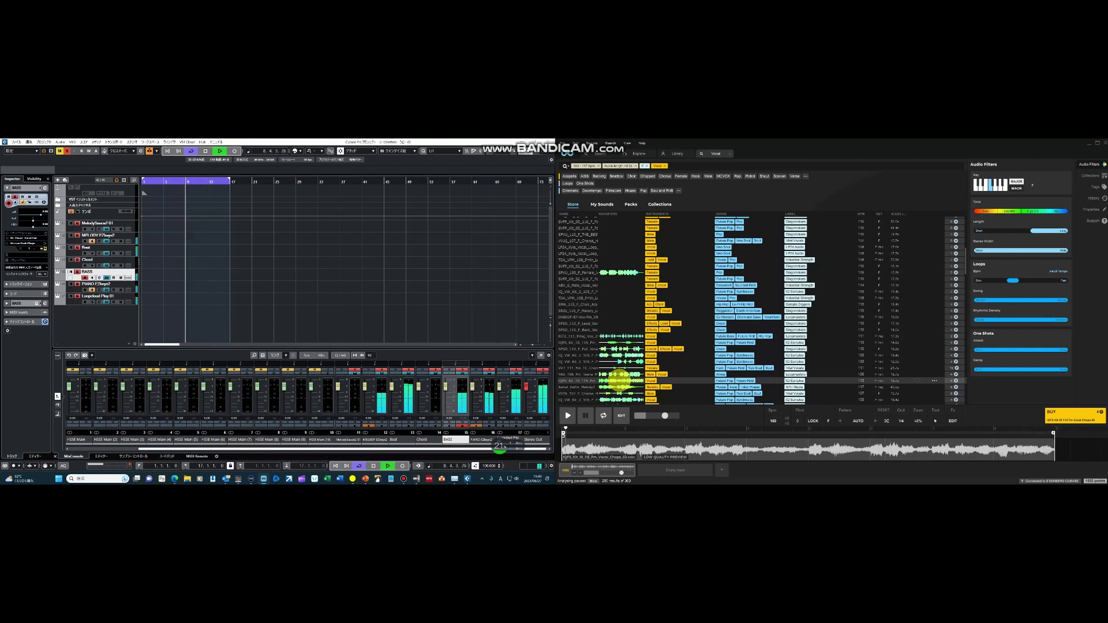
{"action": "scroll", "coordinate": [620, 379], "scroll_direction": "down", "scroll_amount": 2}
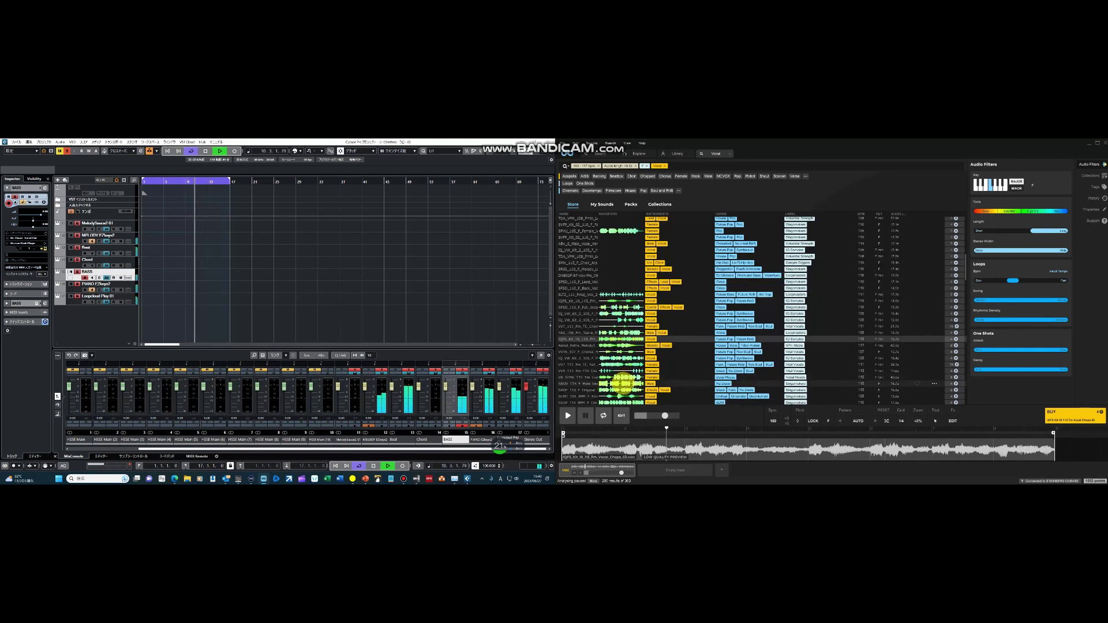
{"action": "left_click", "coordinate": [623, 383]}
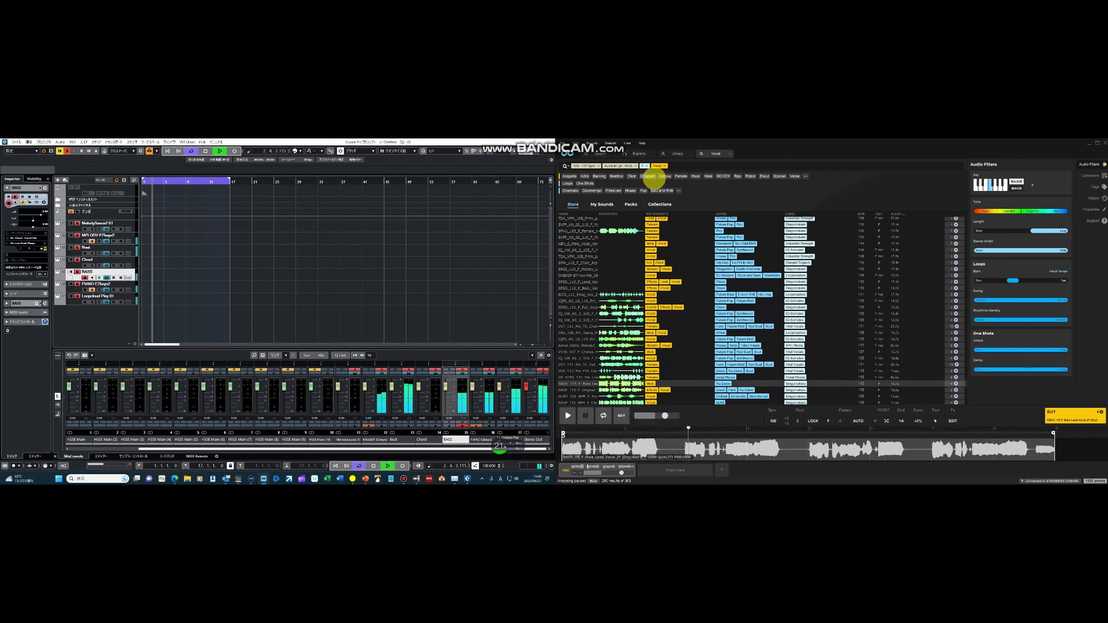
Remove the Vocal filter from the Loopcloud search and audition the Rhodes keys loop and the Coda piano loop.
{"action": "left_click", "coordinate": [664, 166]}
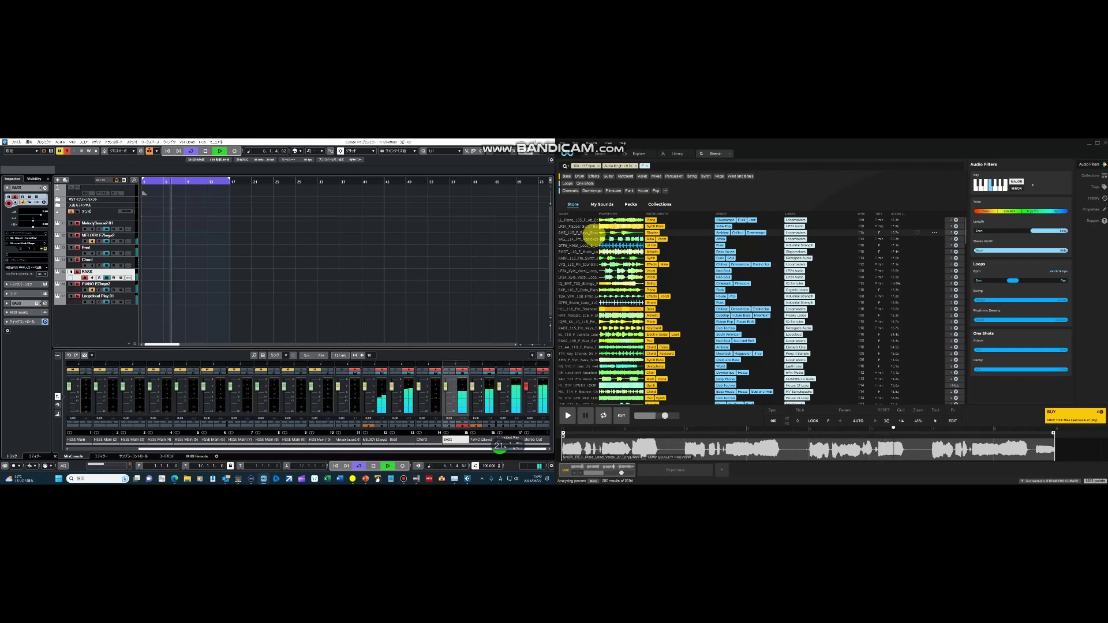
{"action": "left_click", "coordinate": [591, 232]}
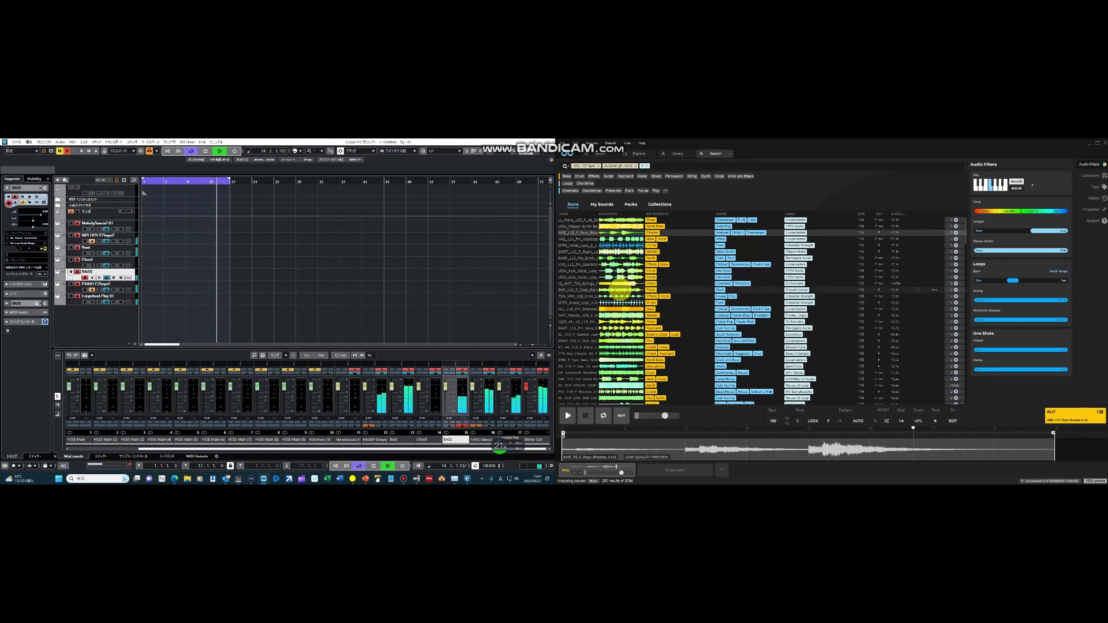
{"action": "left_click", "coordinate": [617, 289]}
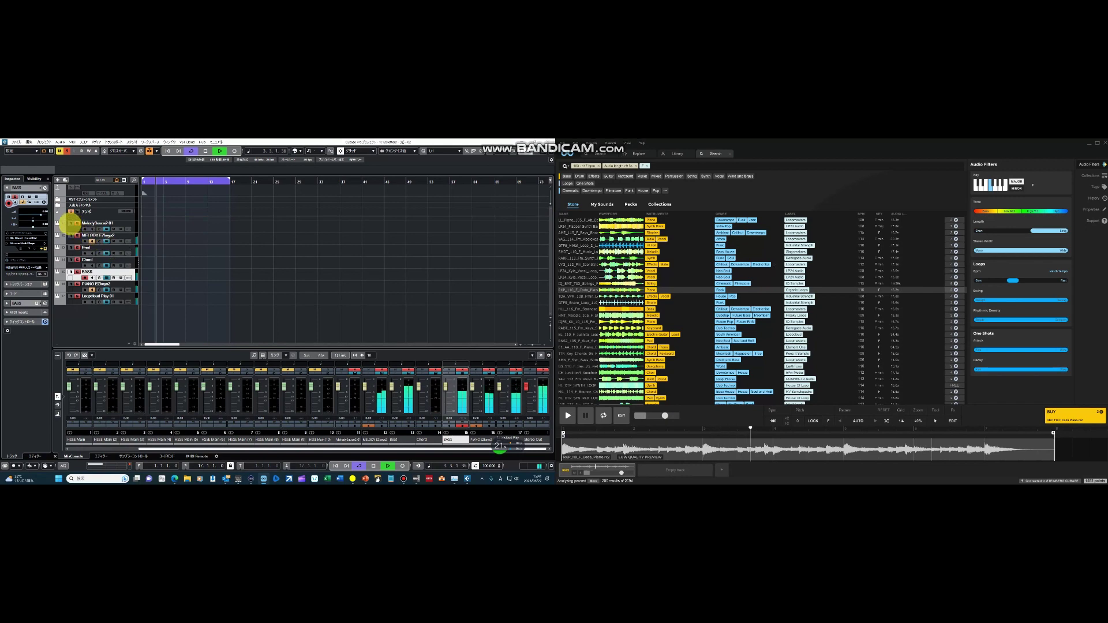
Mute the MelodySauce2 and MELODY EZkeys2 tracks in Cubase, then audition Loopcloud's smooth keys loop and the lead guitar loop below it.
{"action": "left_click", "coordinate": [84, 226]}
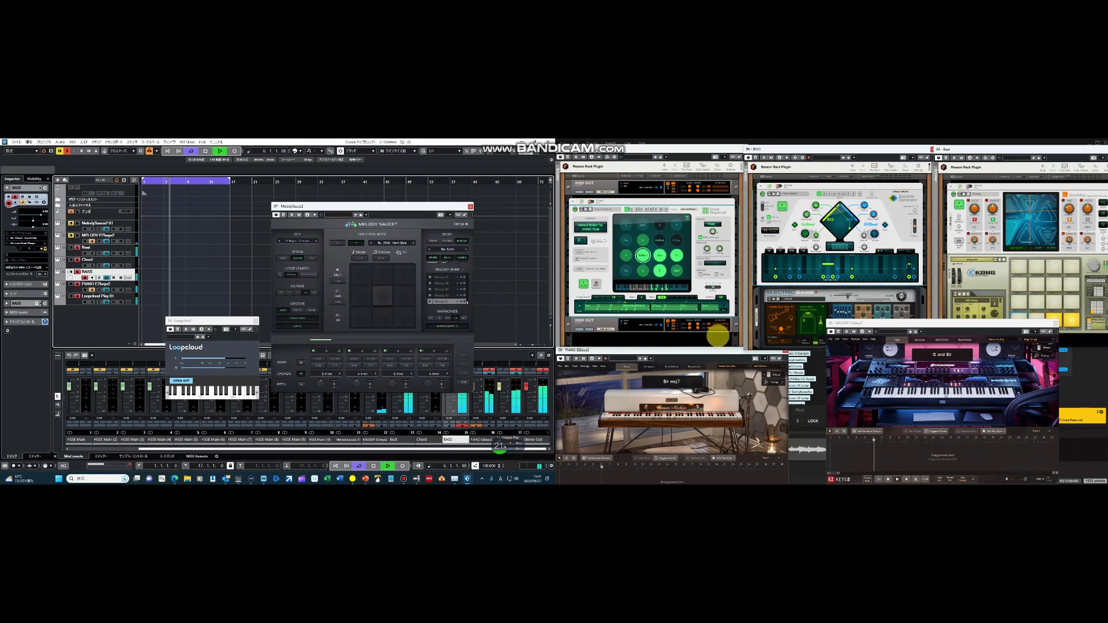
{"action": "left_click", "coordinate": [1081, 396]}
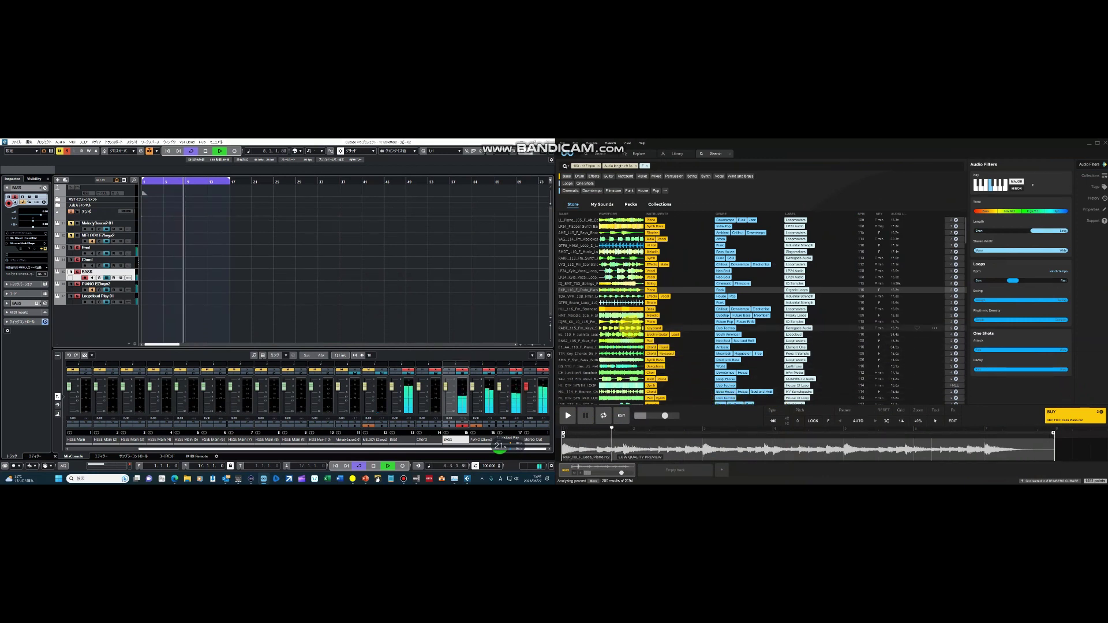
{"action": "left_click", "coordinate": [622, 328]}
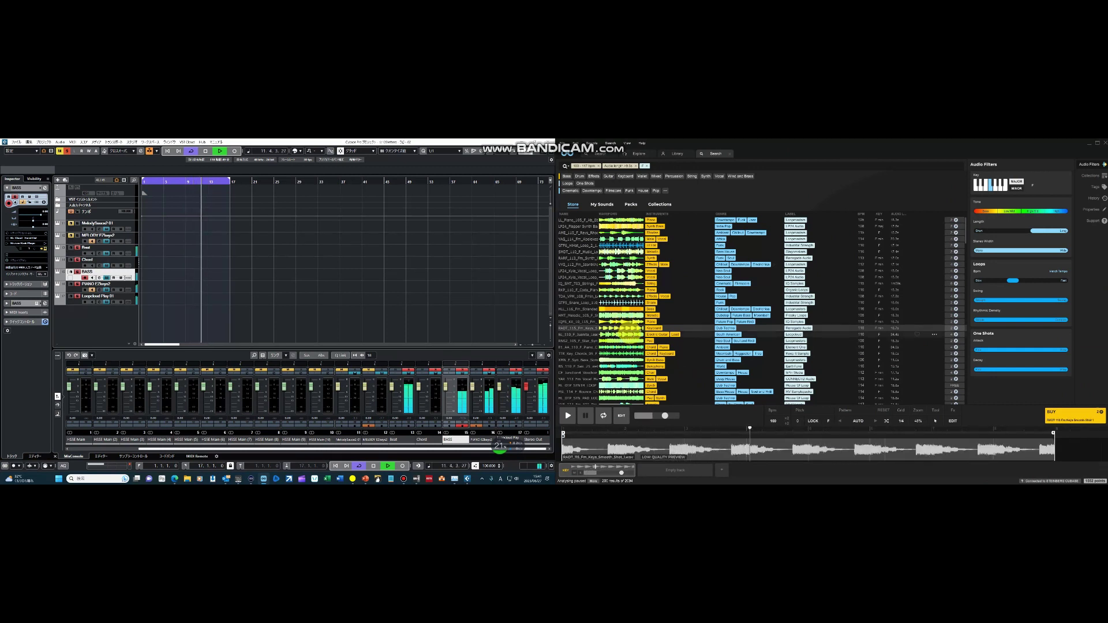
{"action": "key", "text": "Down"}
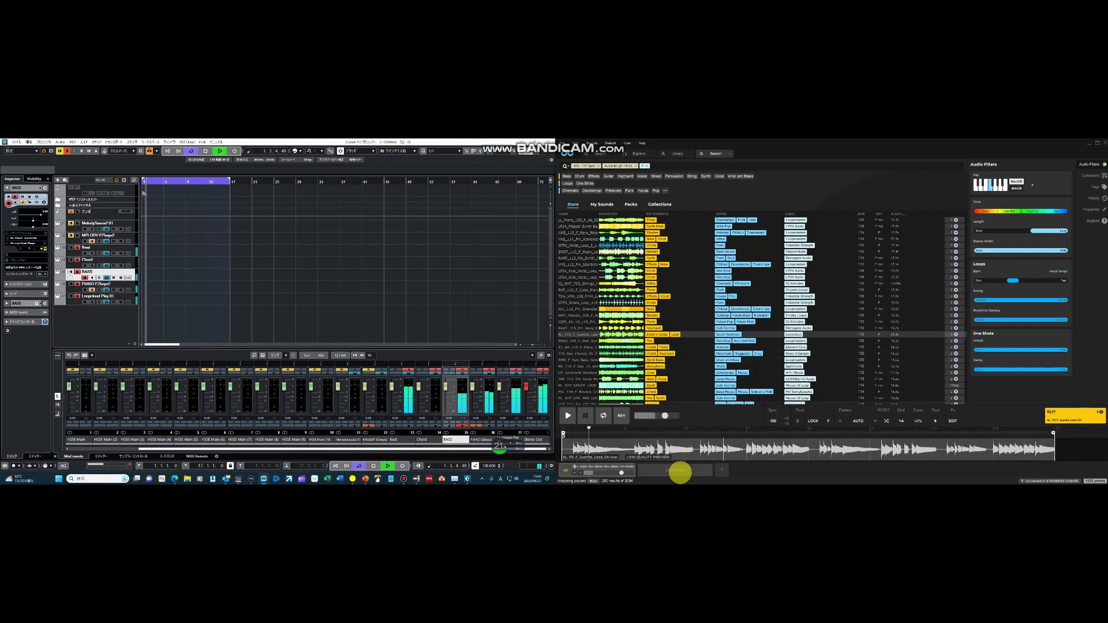
Load the Coda piano loop onto the empty second Loopcloud track and mute the first track.
{"action": "left_click", "coordinate": [679, 474]}
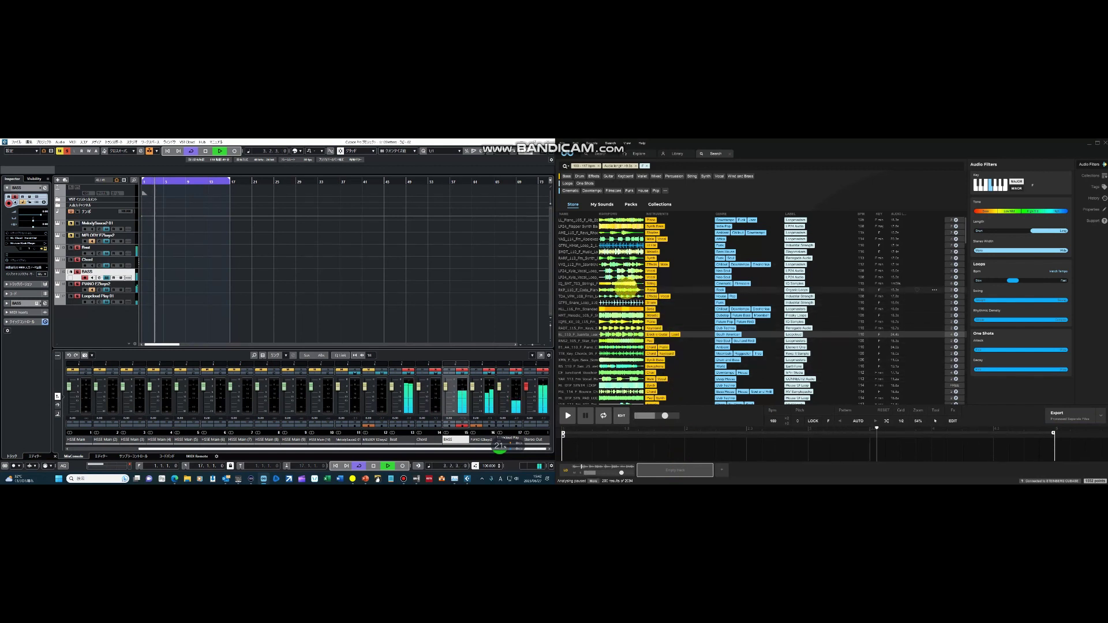
{"action": "left_click", "coordinate": [633, 290]}
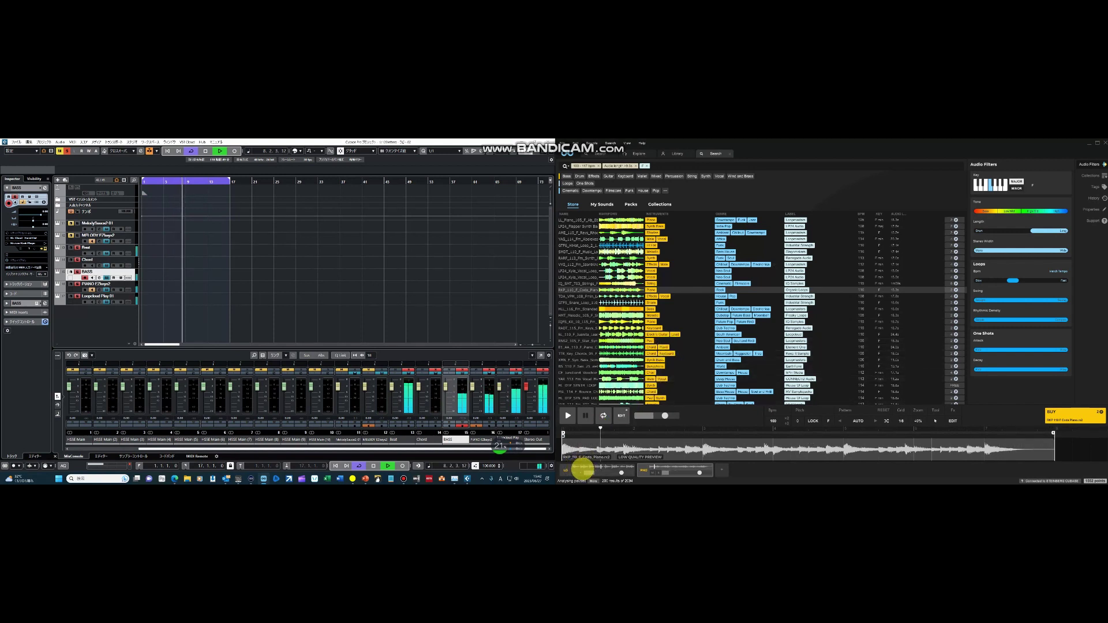
{"action": "left_click", "coordinate": [574, 471]}
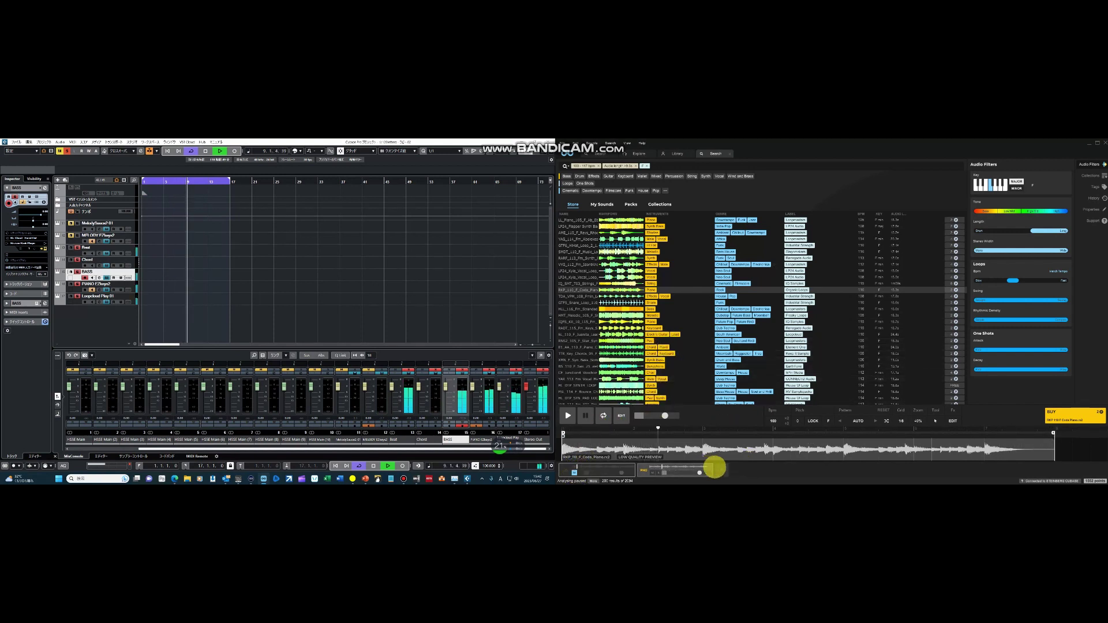
Add a third Loopcloud track and browse further down the results for a loop to fill it.
{"action": "left_click", "coordinate": [720, 470]}
{"action": "scroll", "coordinate": [691, 367], "scroll_direction": "down", "scroll_amount": 2}
{"action": "scroll", "coordinate": [691, 367], "scroll_direction": "down", "scroll_amount": 2}
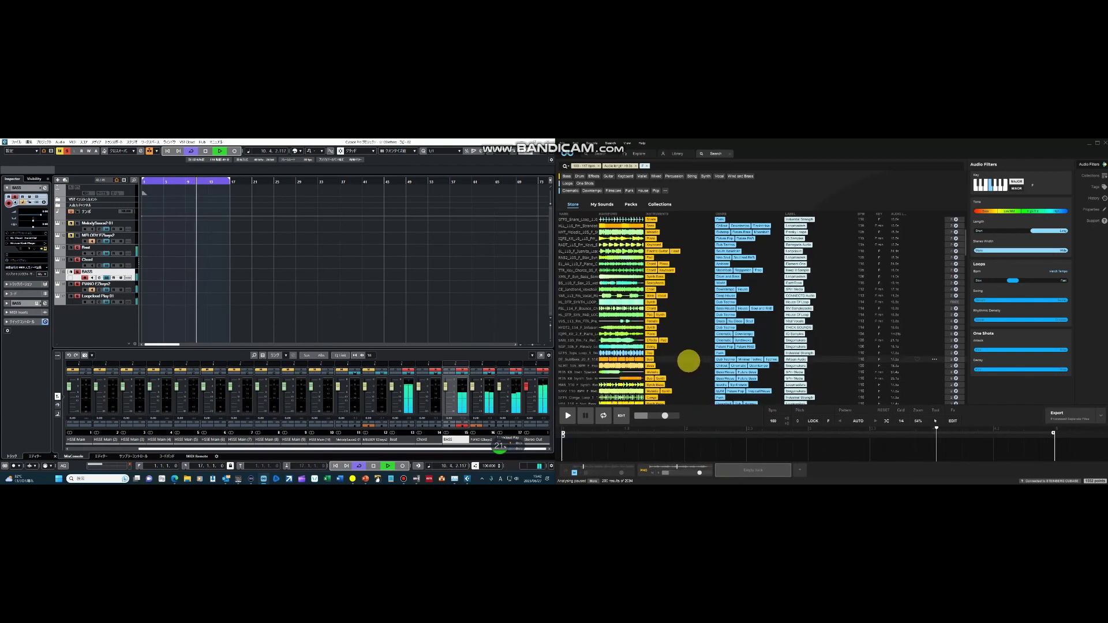
{"action": "scroll", "coordinate": [688, 362], "scroll_direction": "down", "scroll_amount": 2}
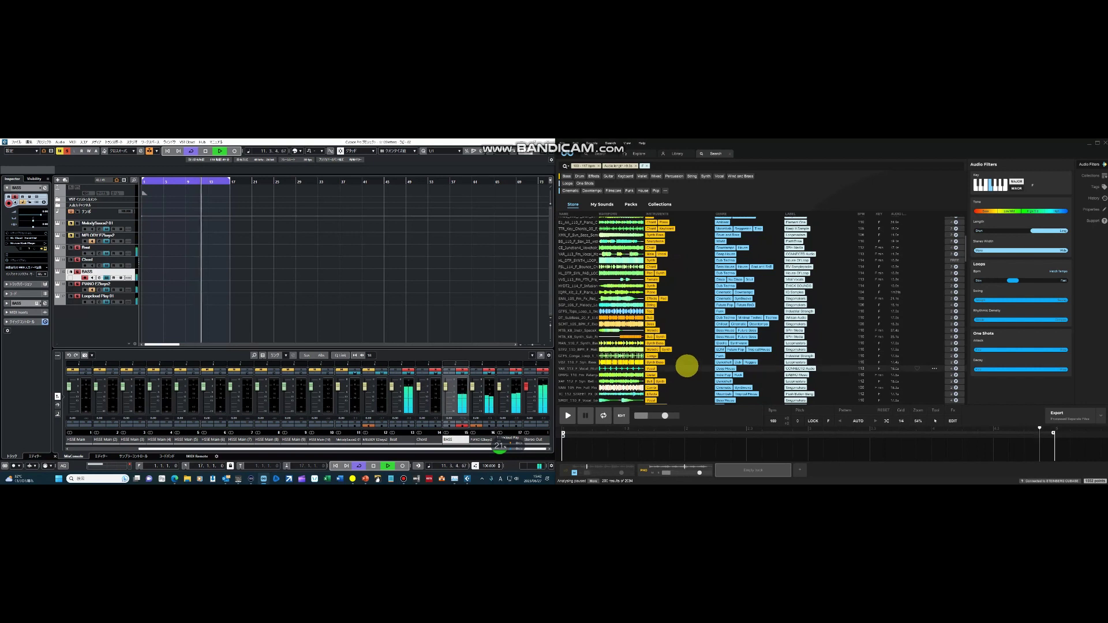